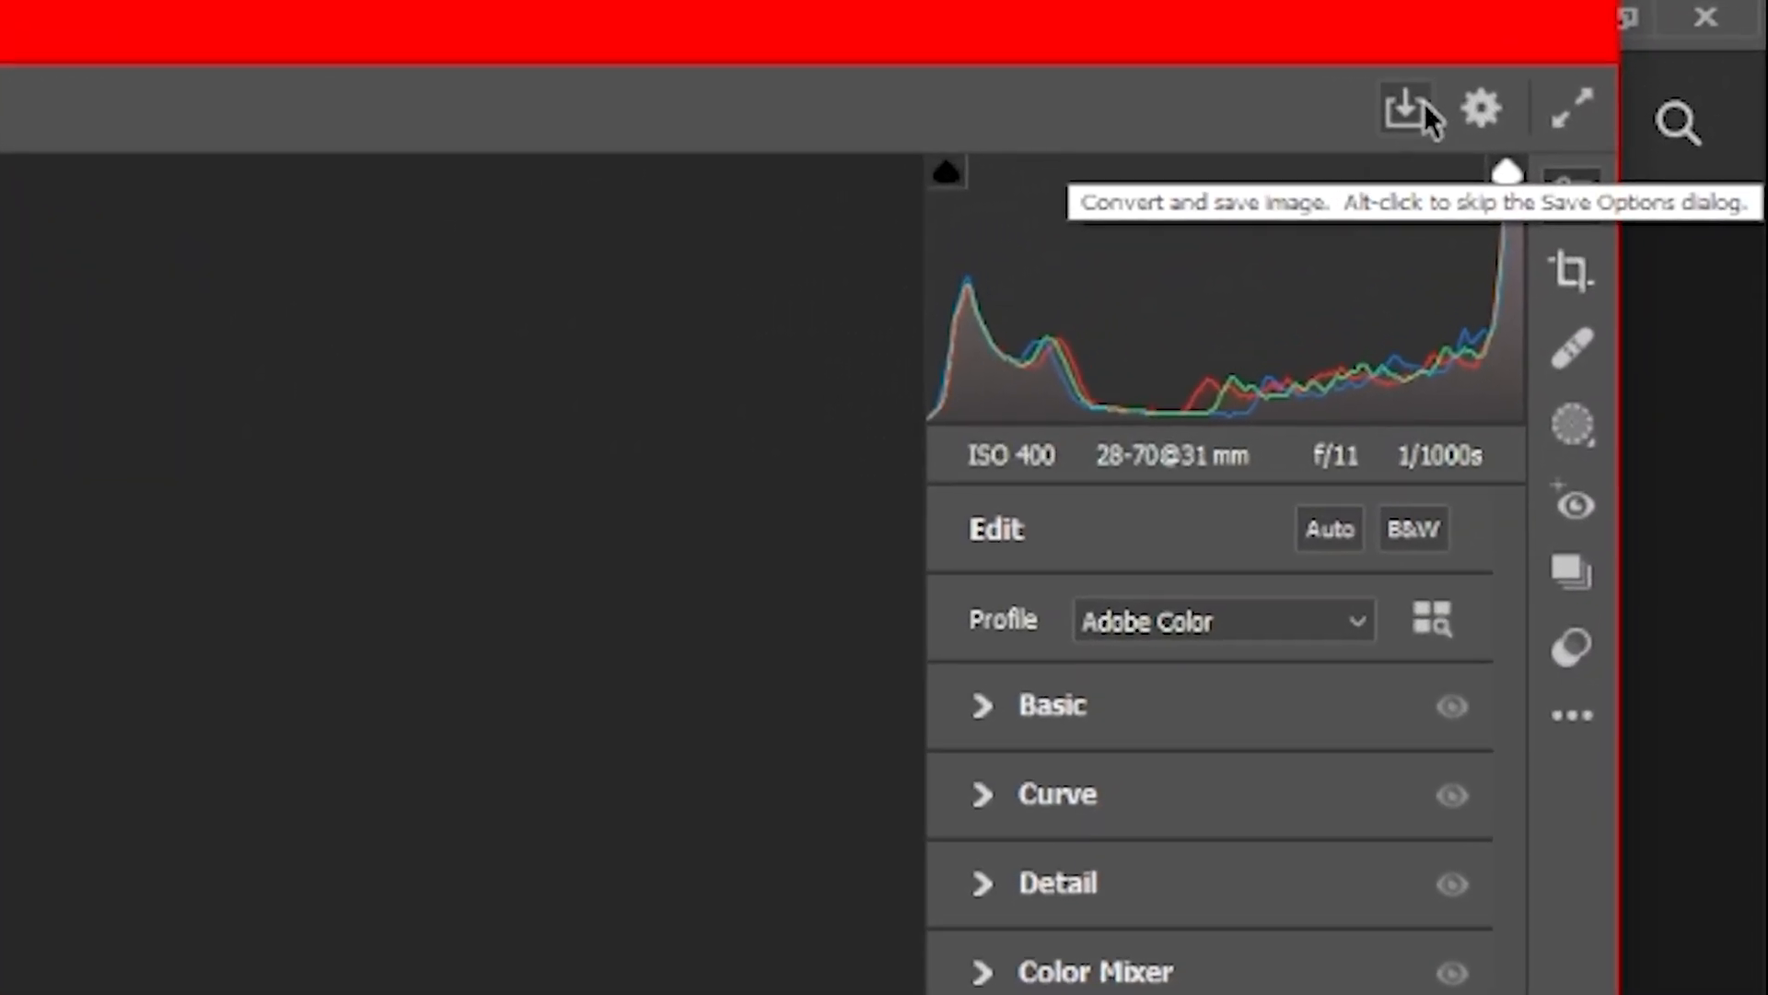
Step: Review the File Handling, Performance, Raw Defaults, Workflow and Technology Previews pages of the Camera Raw preferences, and cancel without changes
left_click(1485, 109)
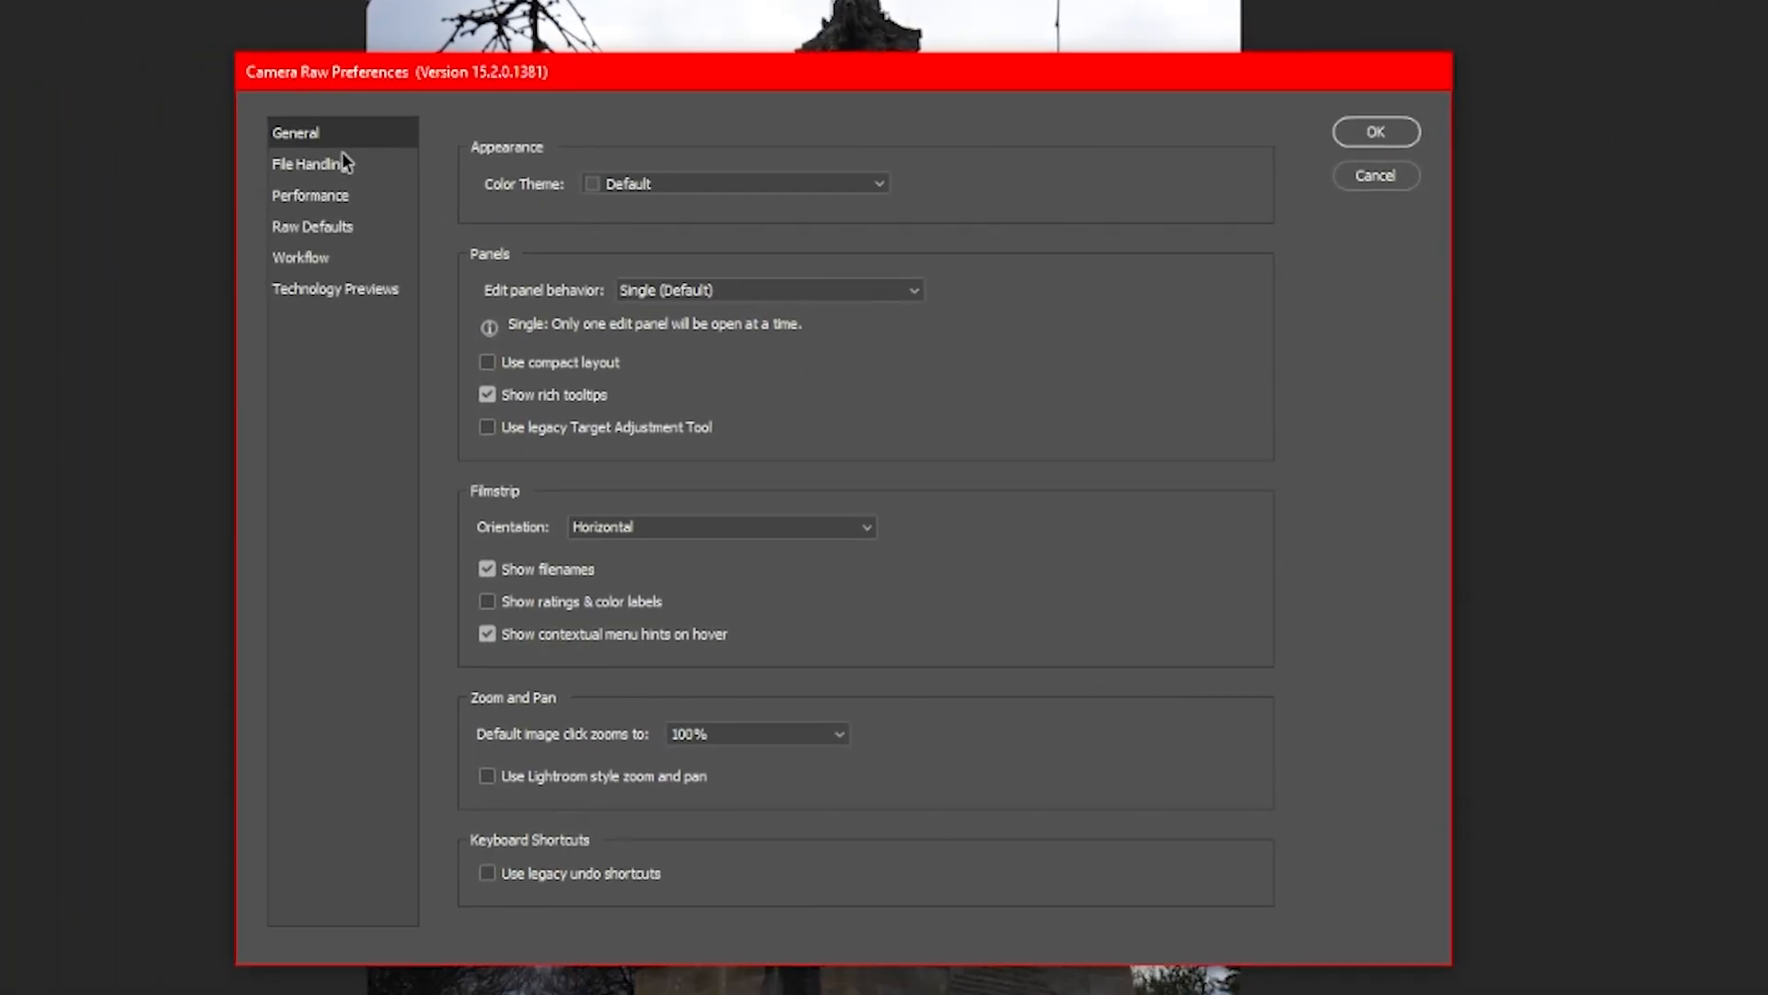
left_click(350, 155)
left_click(350, 186)
left_click(352, 216)
left_click(341, 247)
left_click(378, 277)
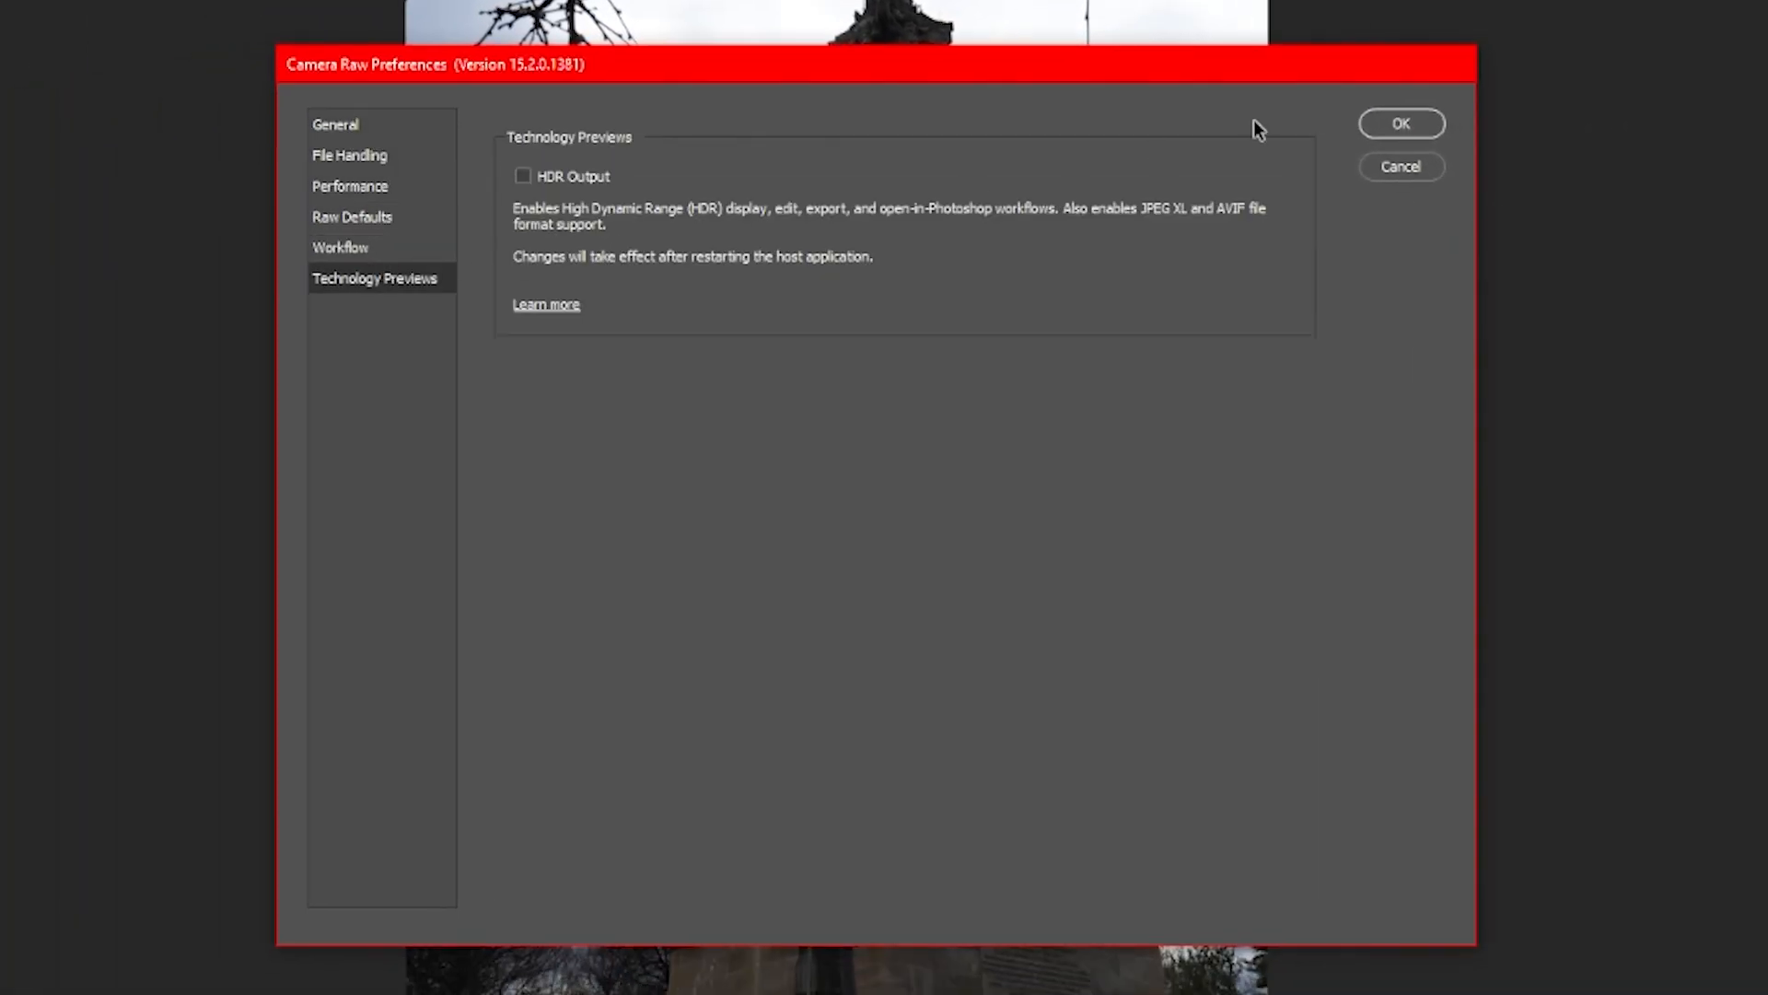
left_click(1391, 171)
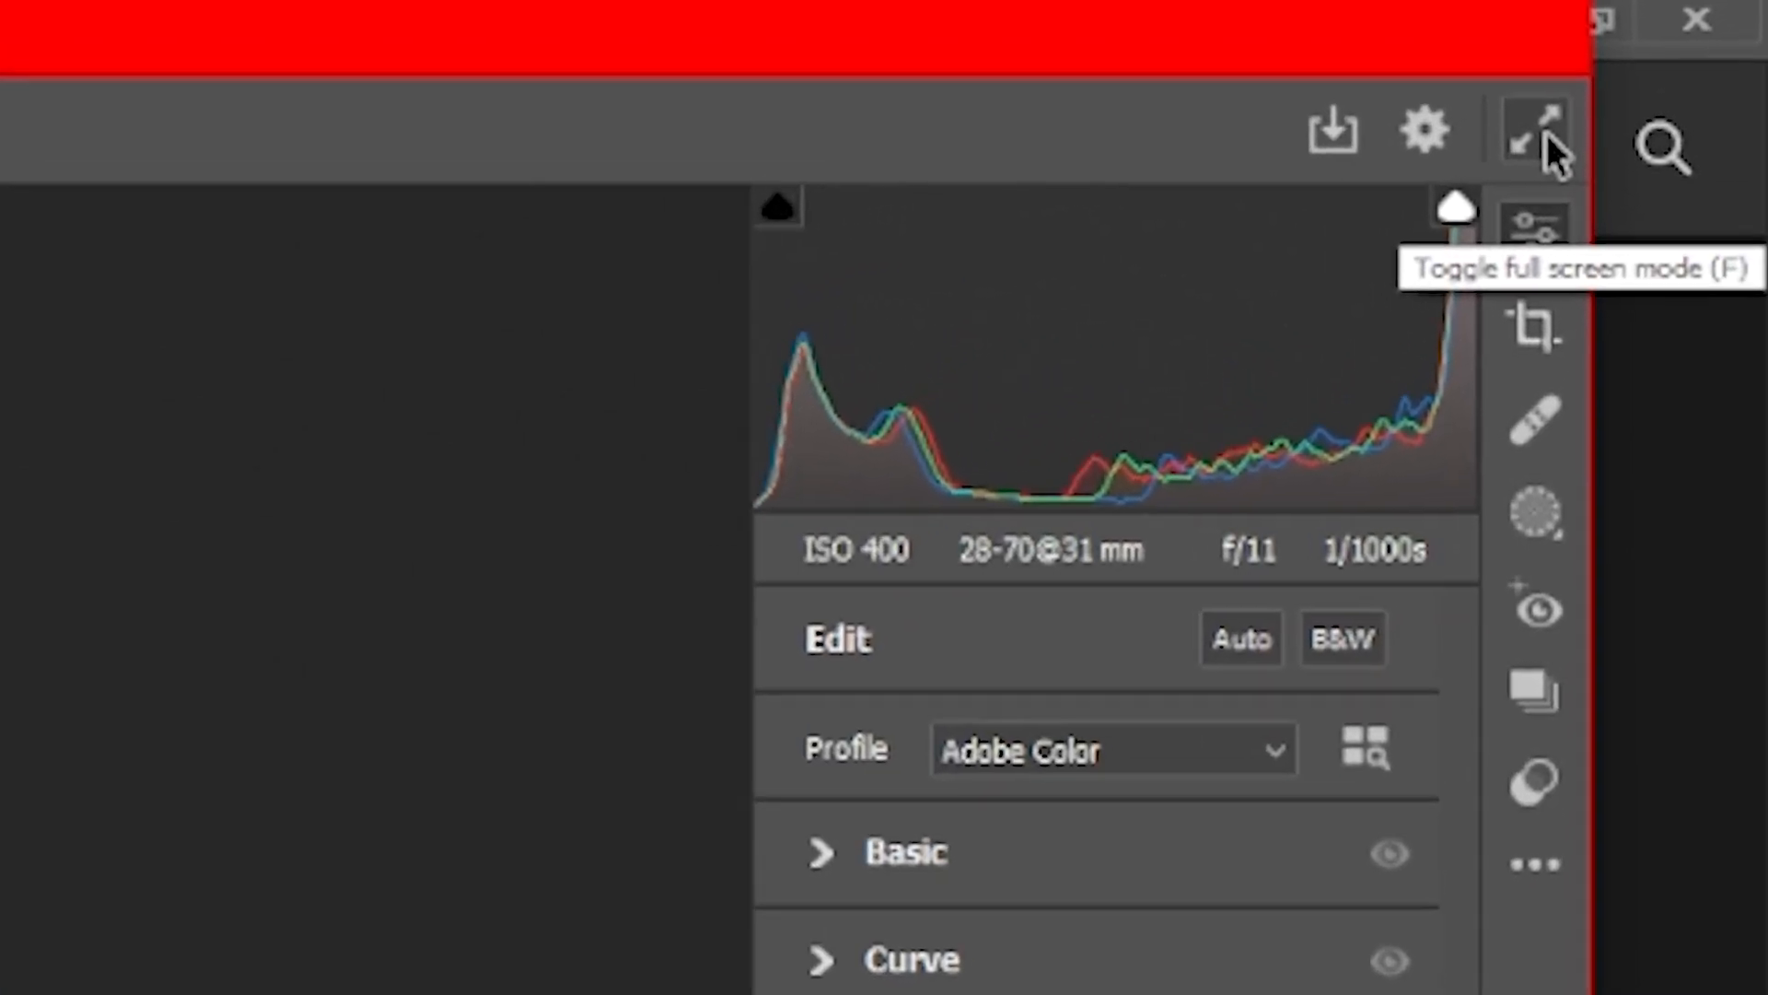
Step: View the photo in full screen mode and return to the windowed view
left_click(1686, 43)
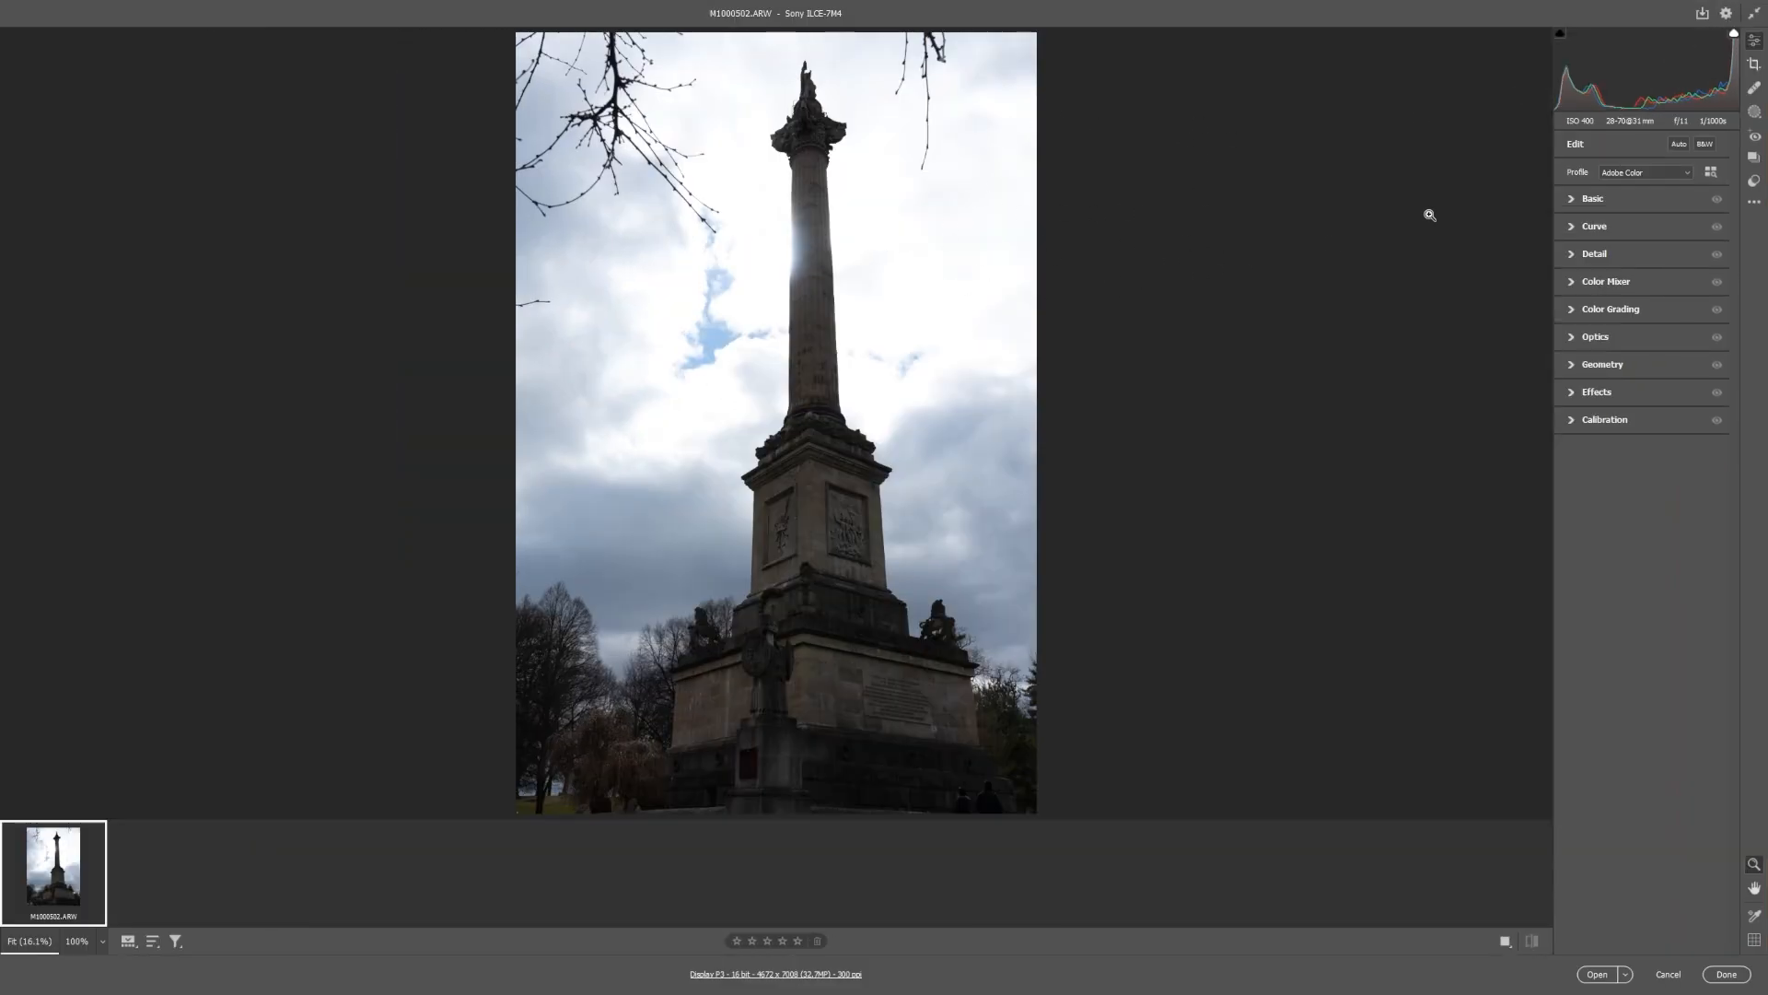
left_click(1754, 13)
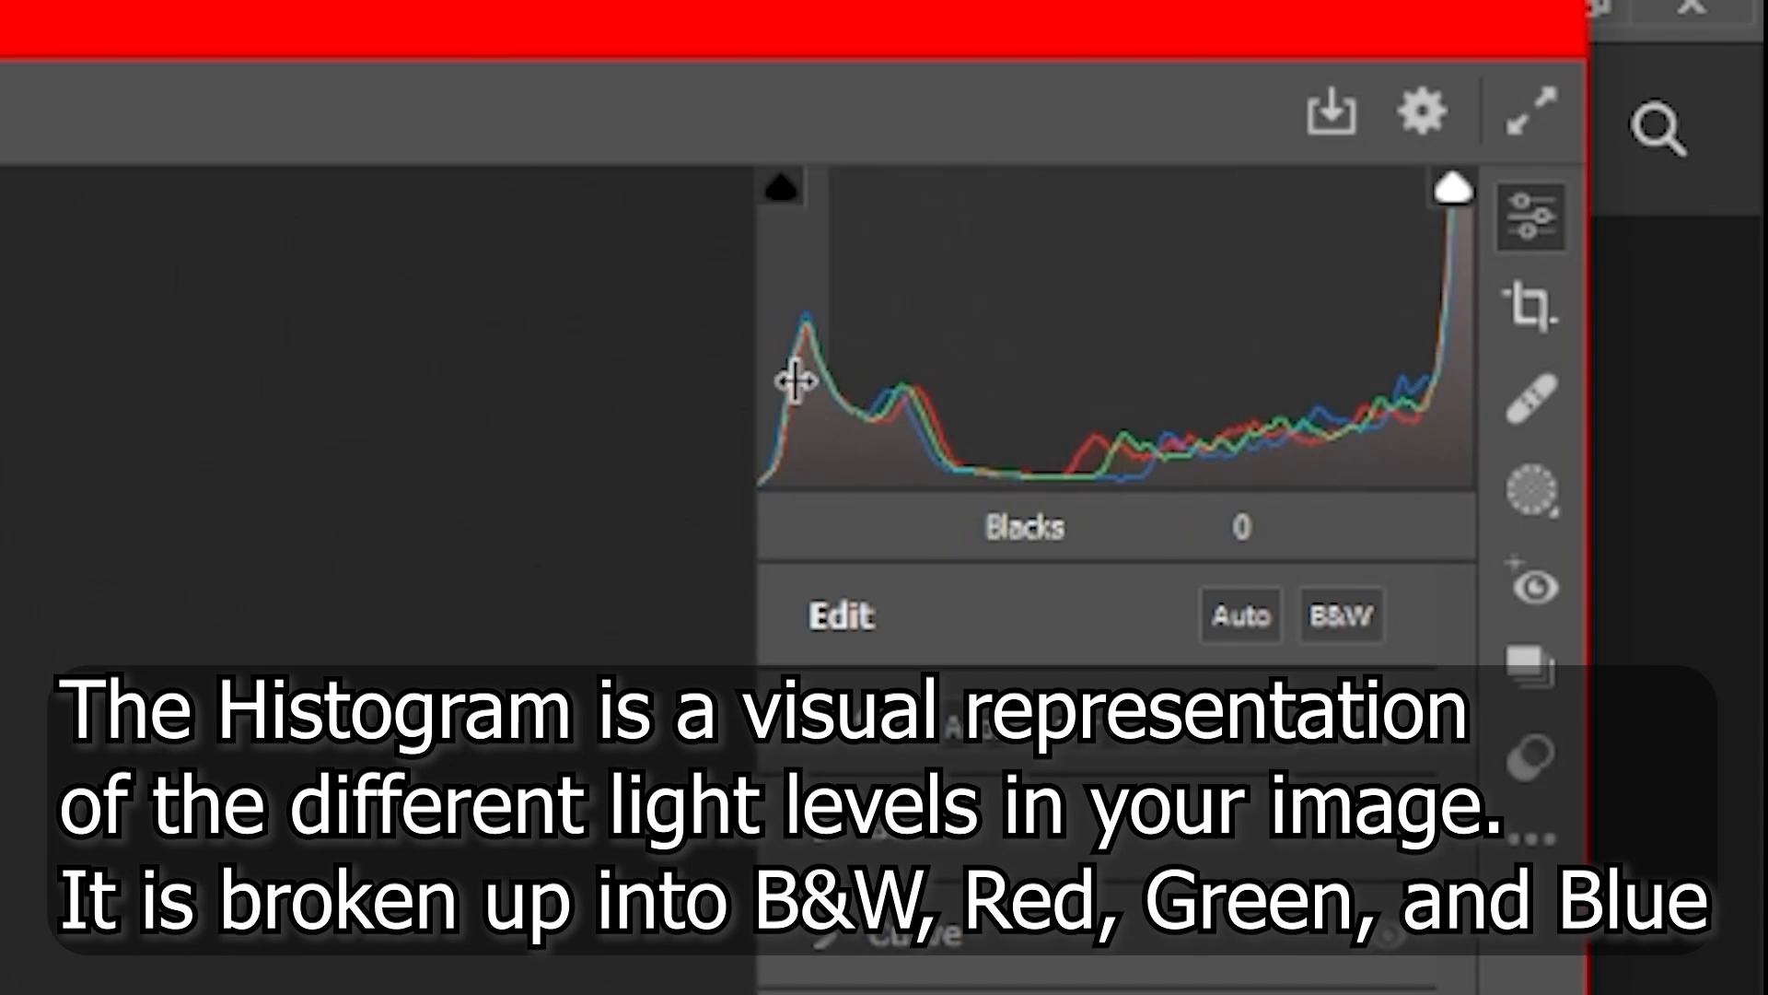
Step: Try lowering the Blacks to -50 directly in the histogram, and bring them back up
left_click_drag(792, 381, 751, 381)
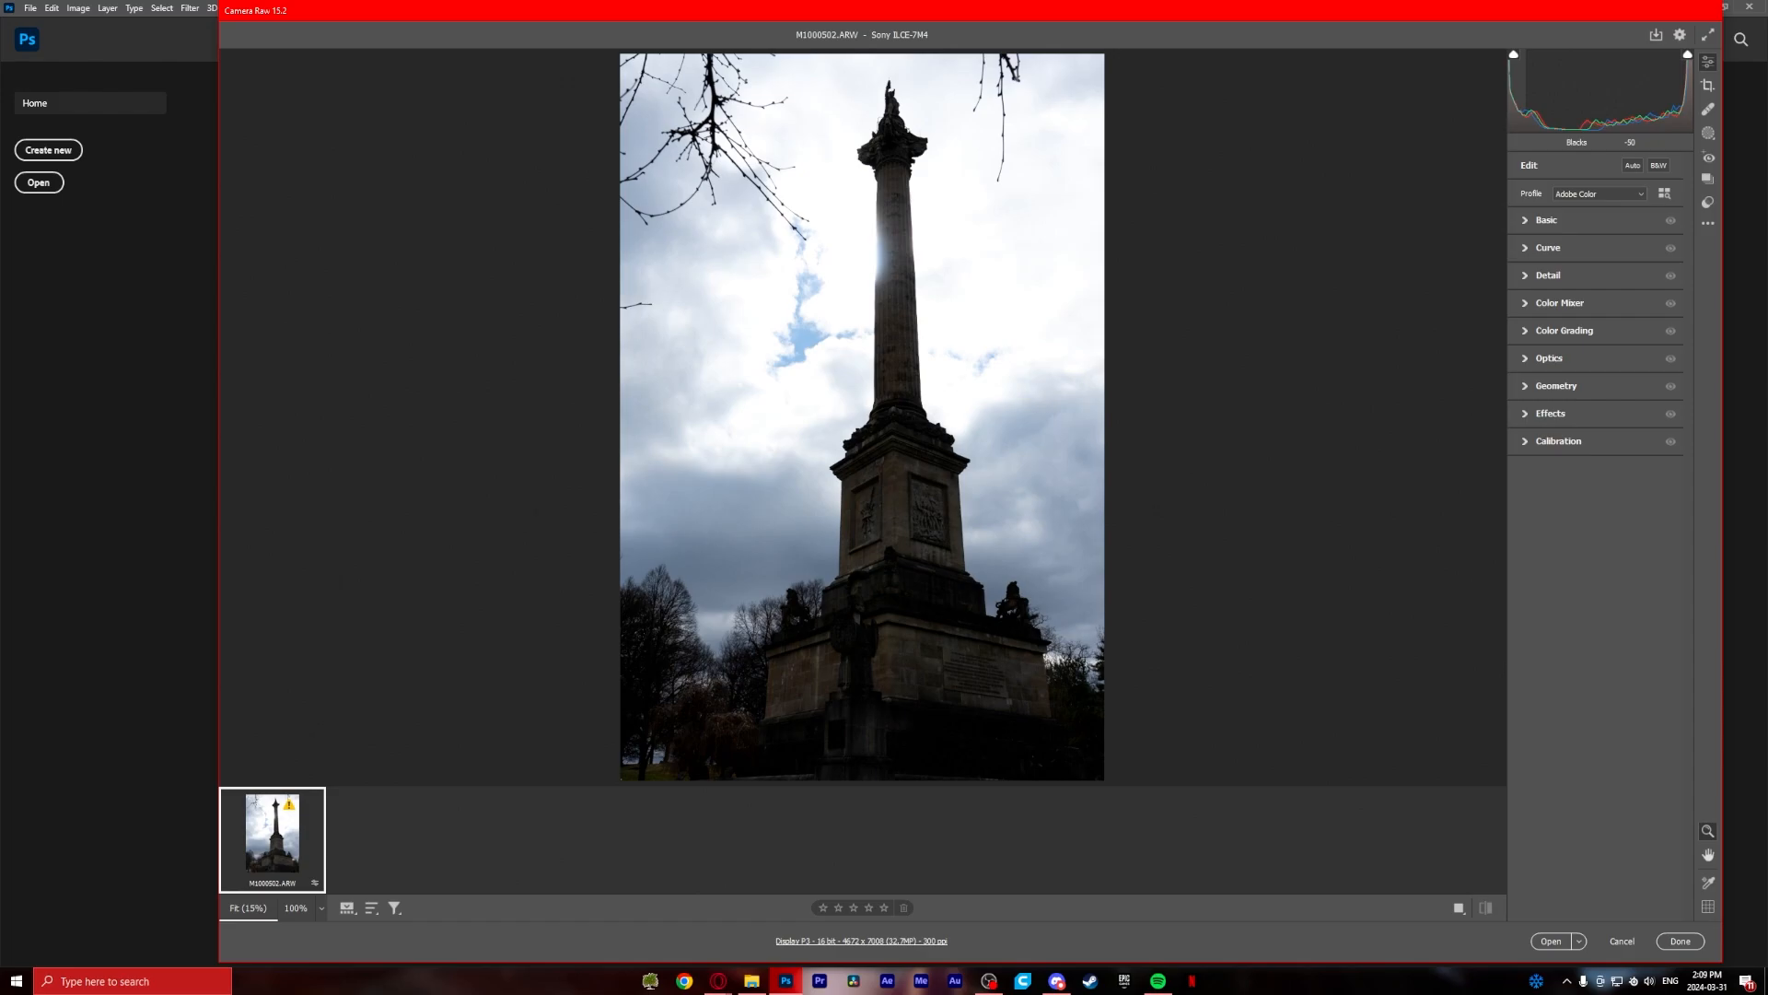
left_click_drag(1516, 96, 1518, 97)
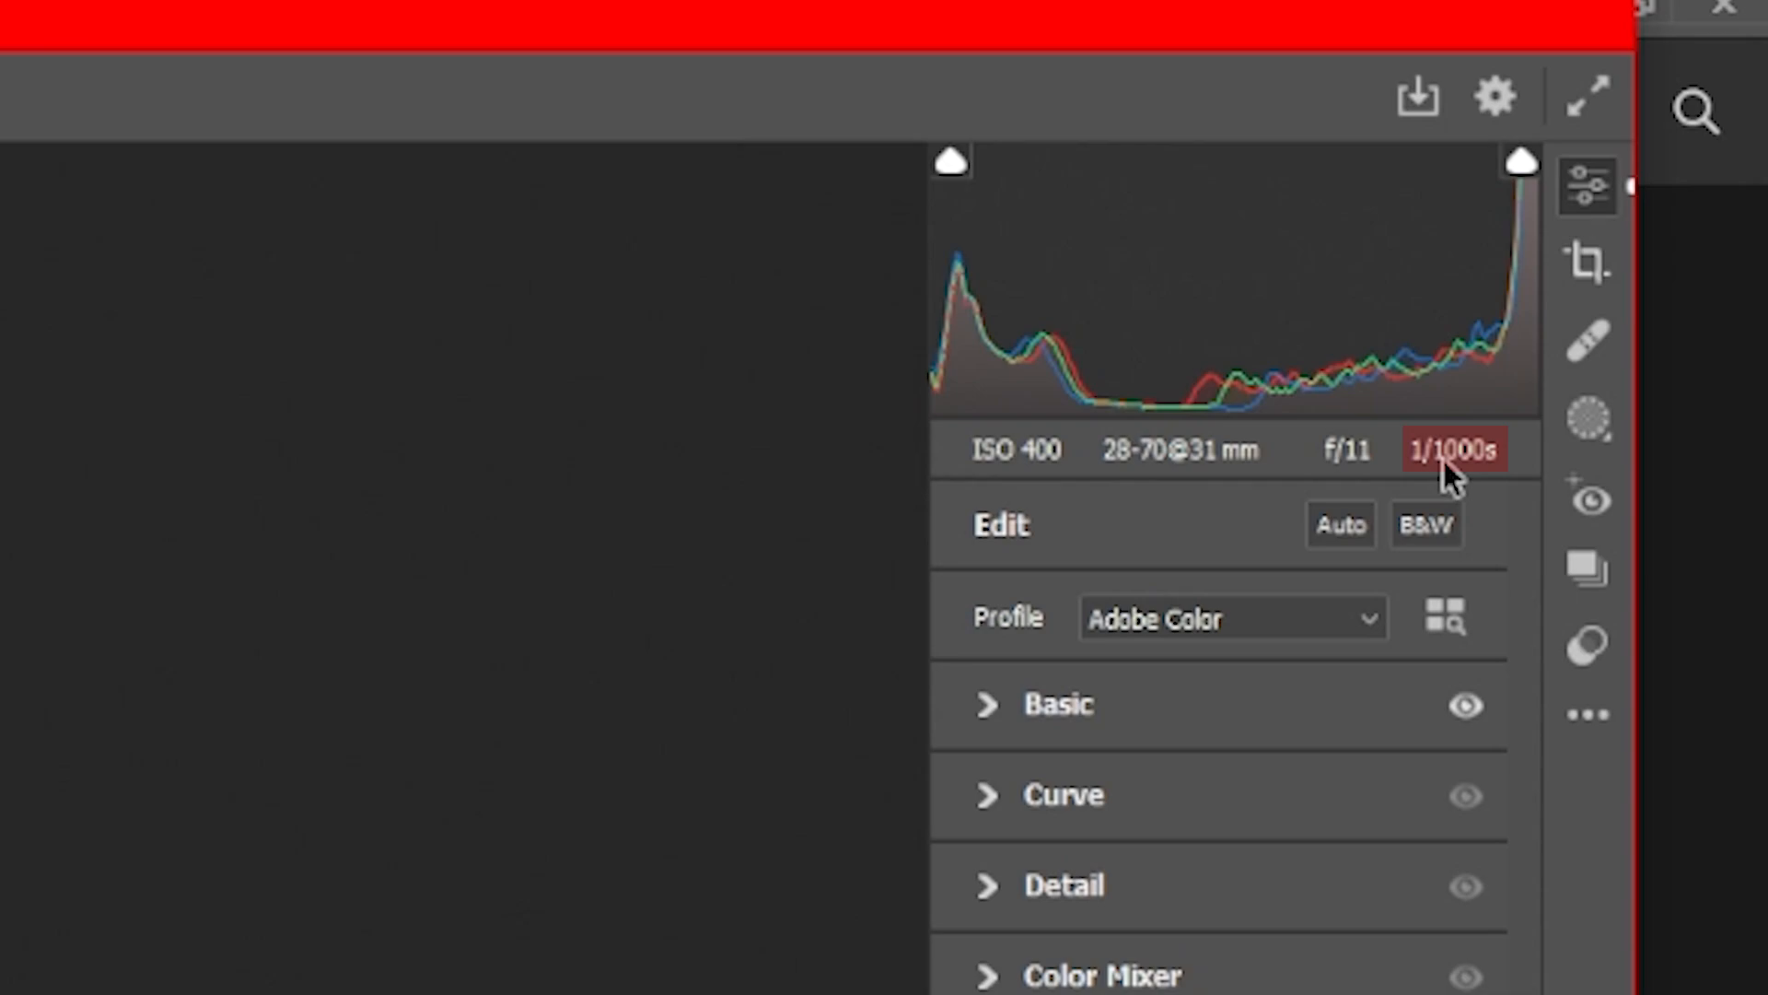
Step: Look through the options of the crop, healing, masking and red eye tools, including the available red eye types
left_click(1587, 267)
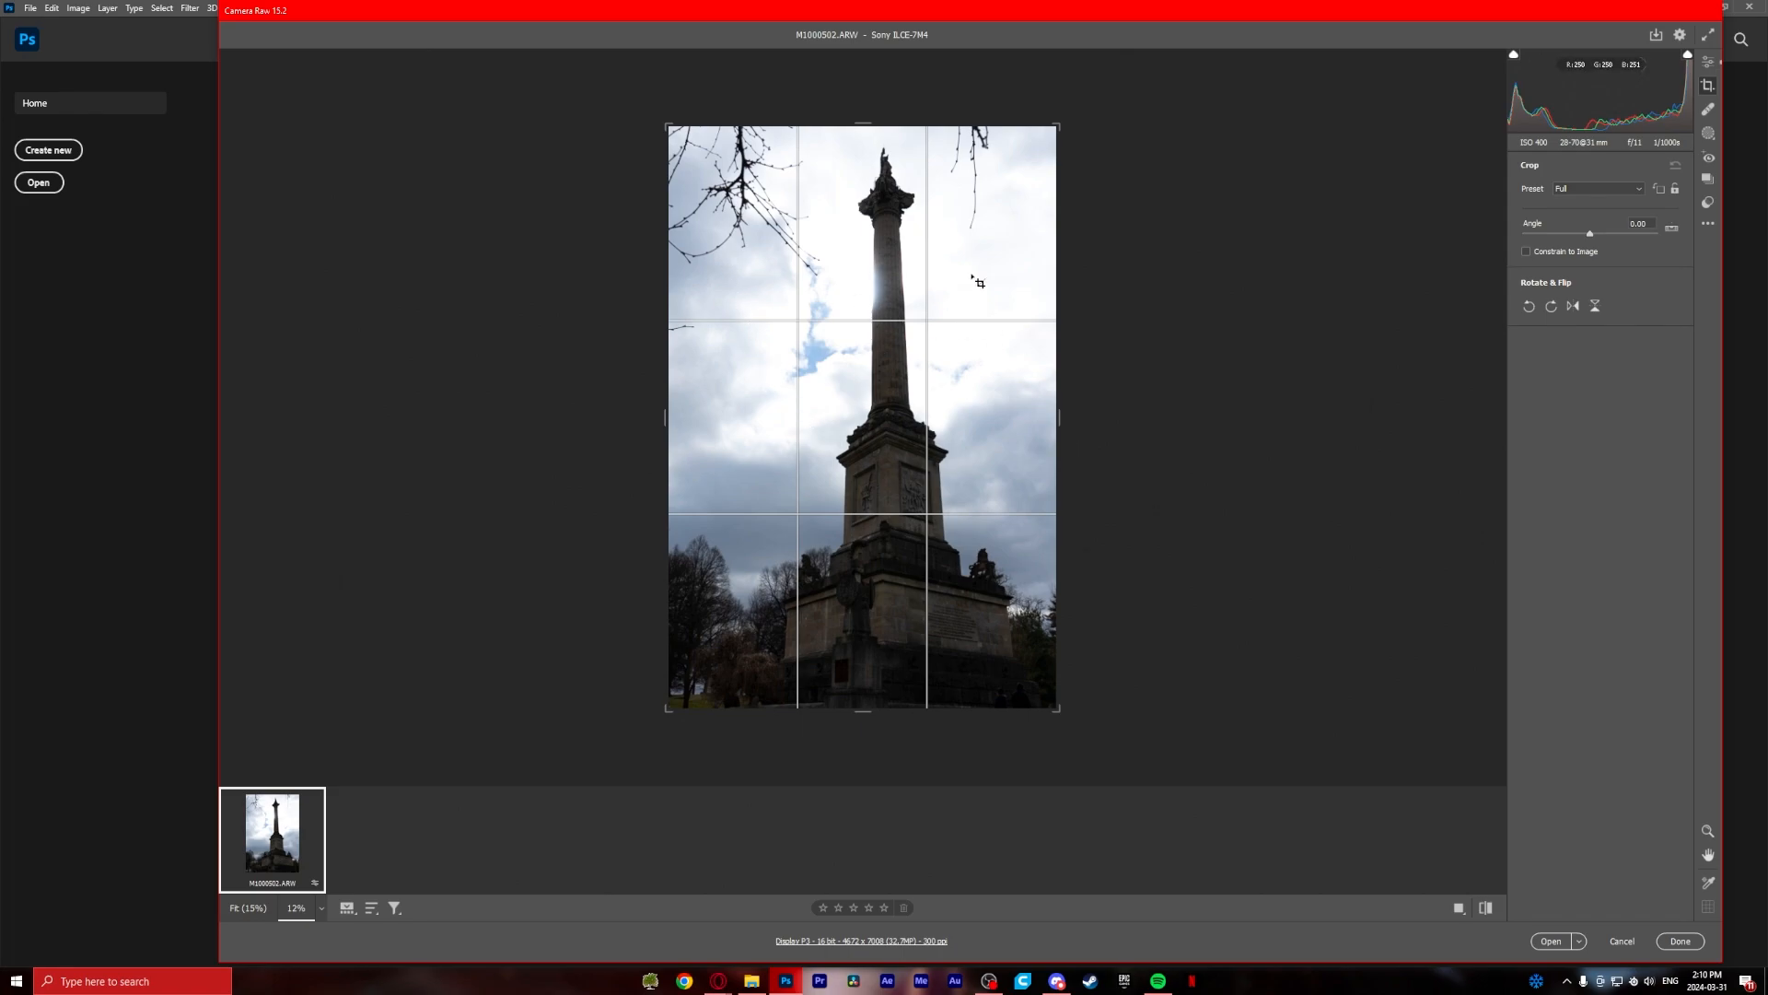
left_click(1708, 108)
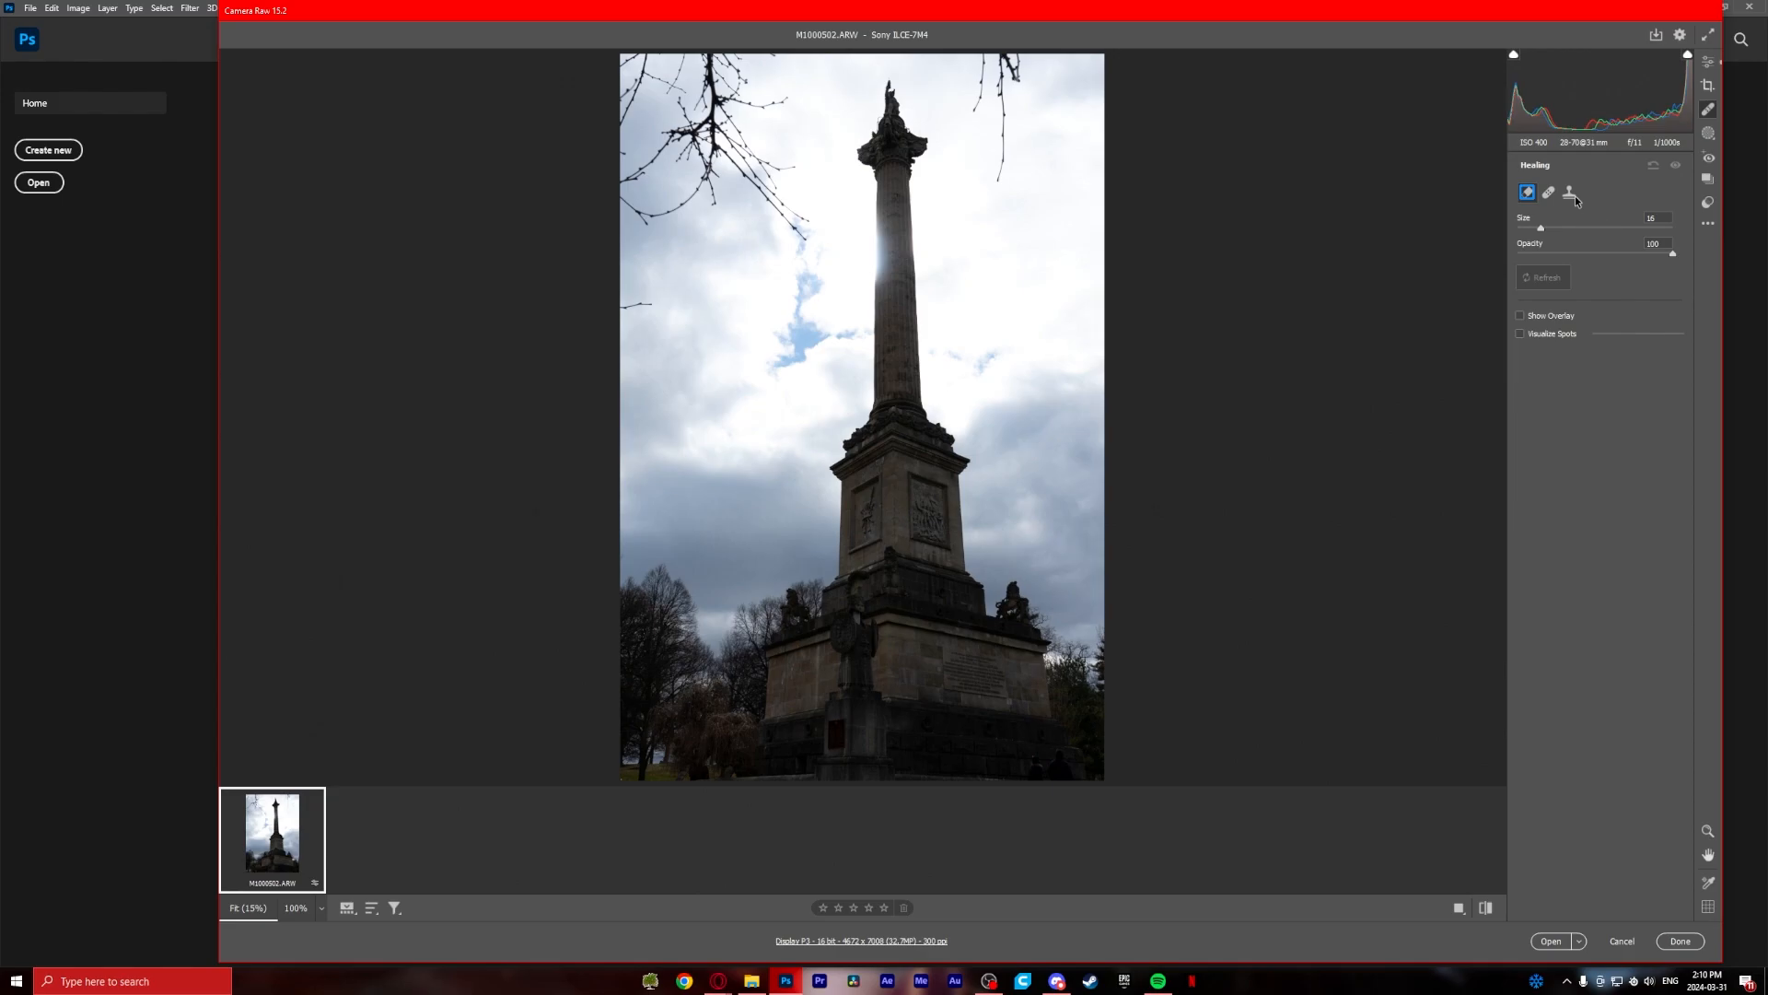
left_click(1708, 133)
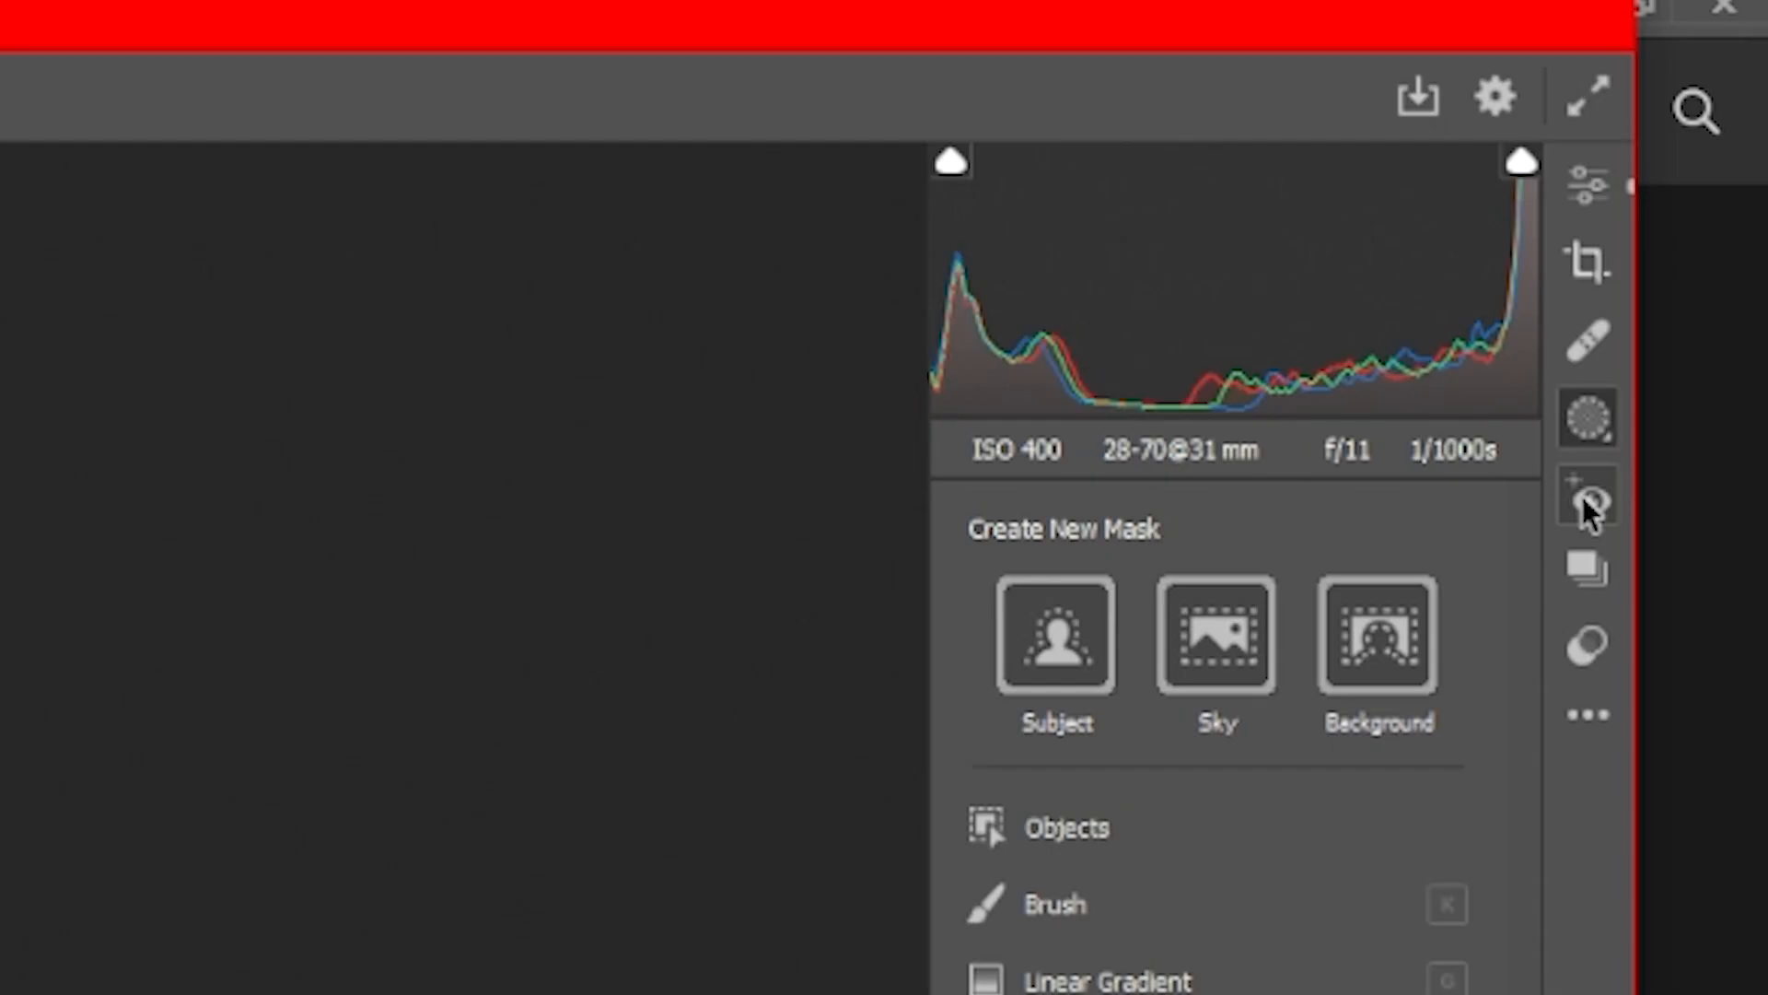
left_click(1708, 159)
left_click(1585, 188)
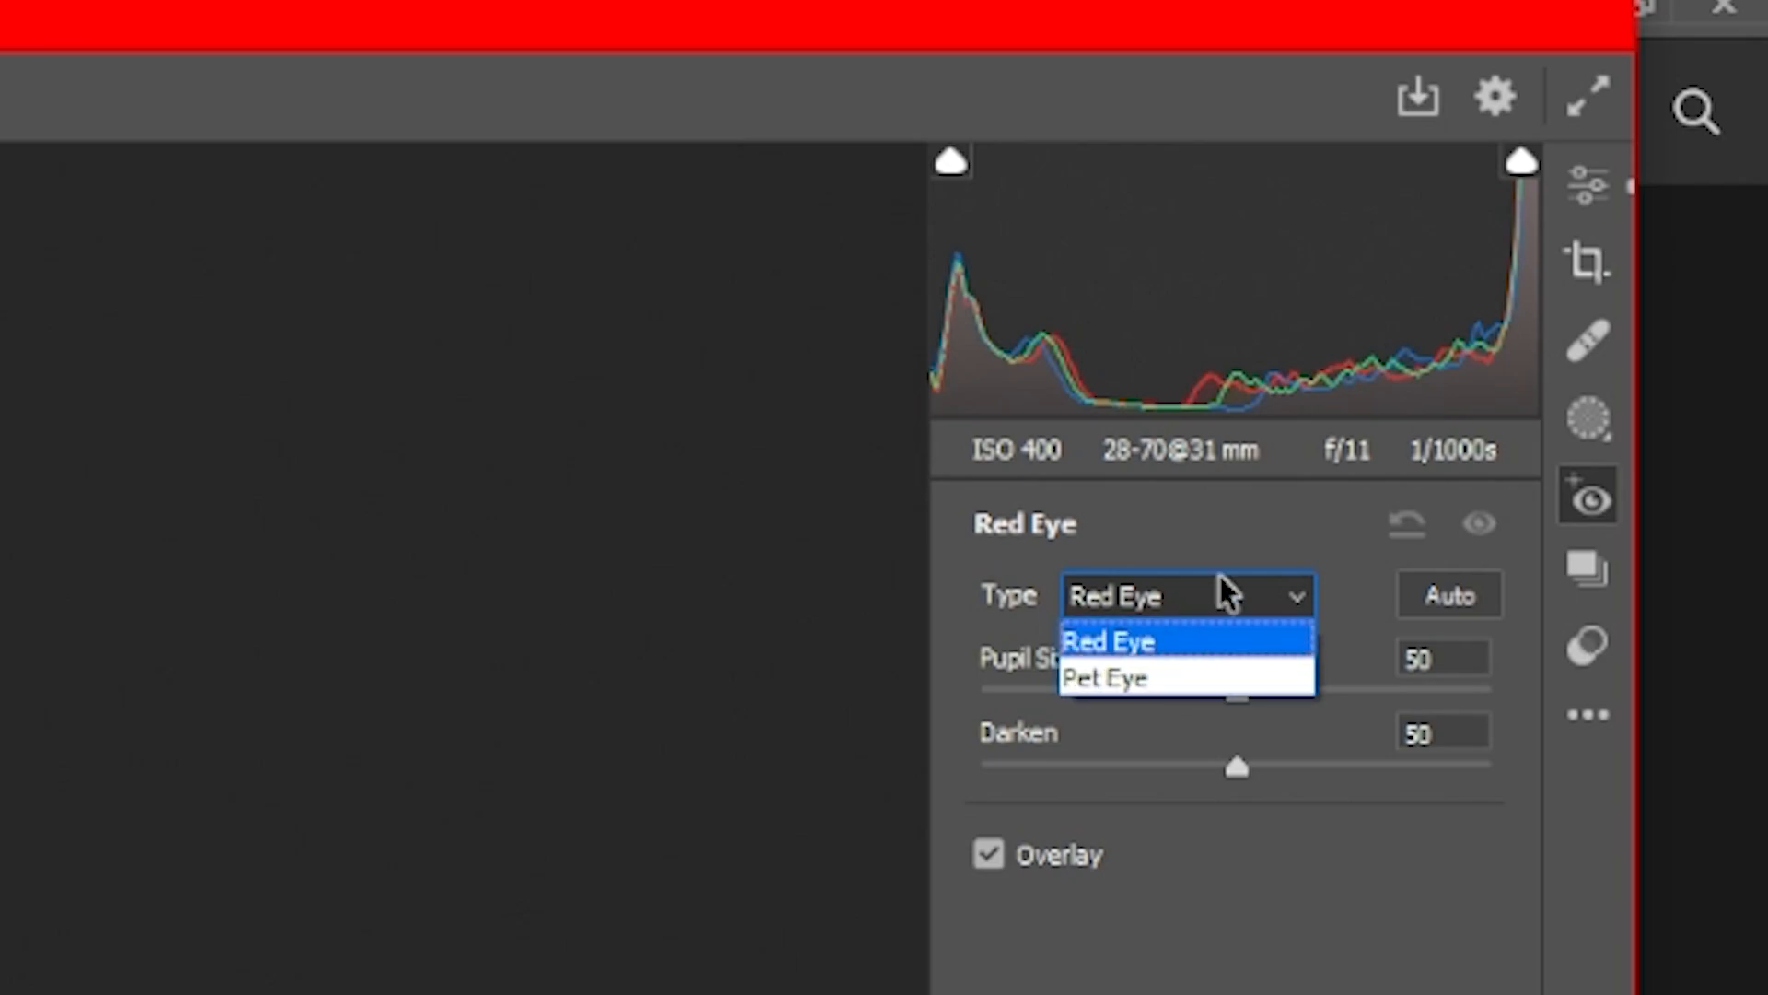
left_click(1260, 605)
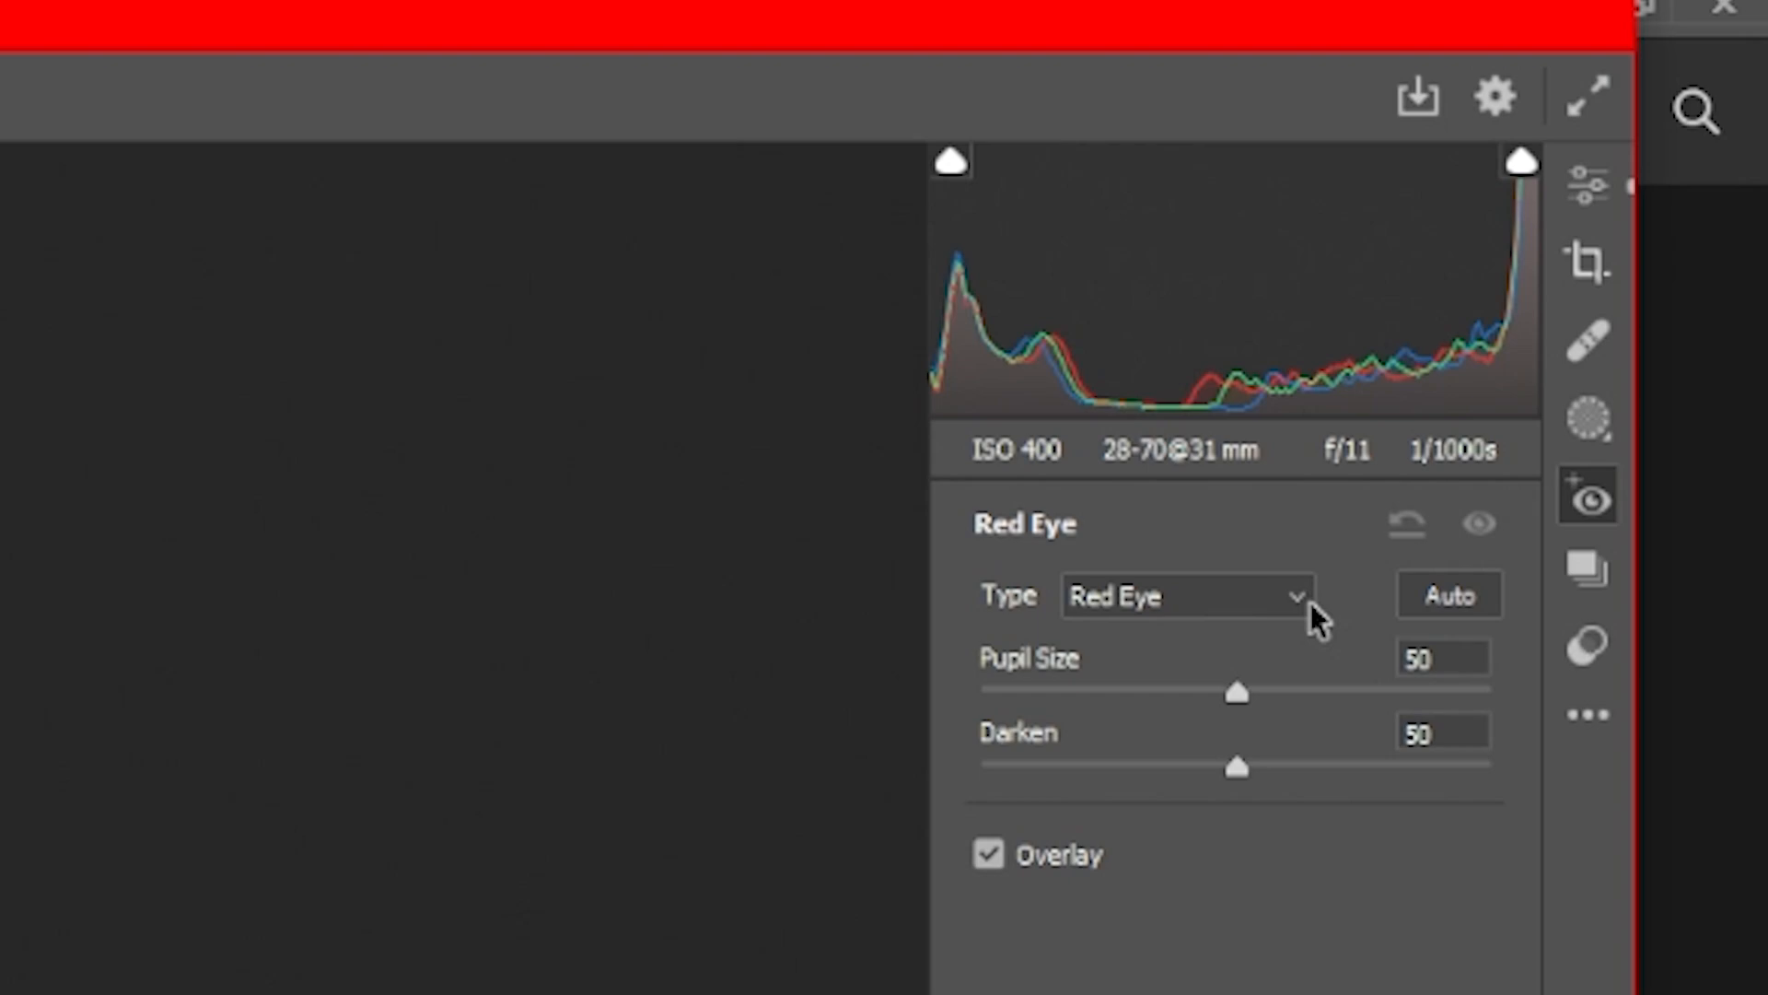
Step: View the dialog for creating a snapshot, cancel it, and browse the list of user presets
left_click(1586, 578)
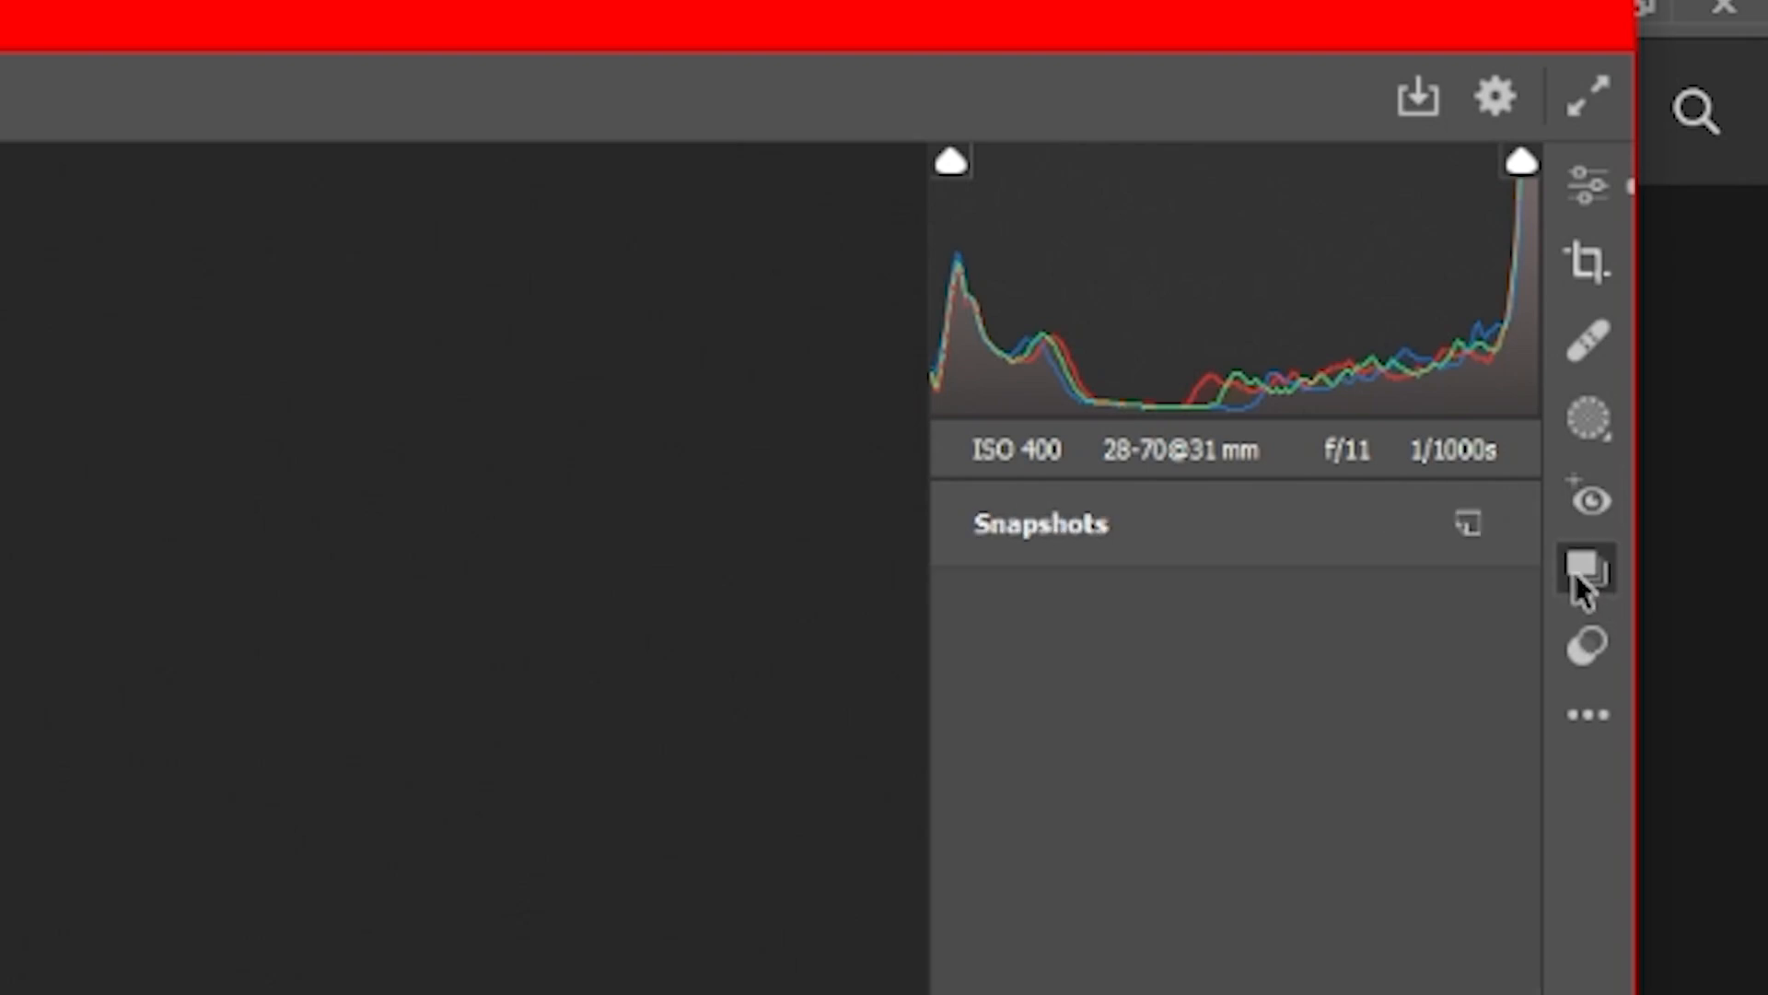
left_click(1464, 539)
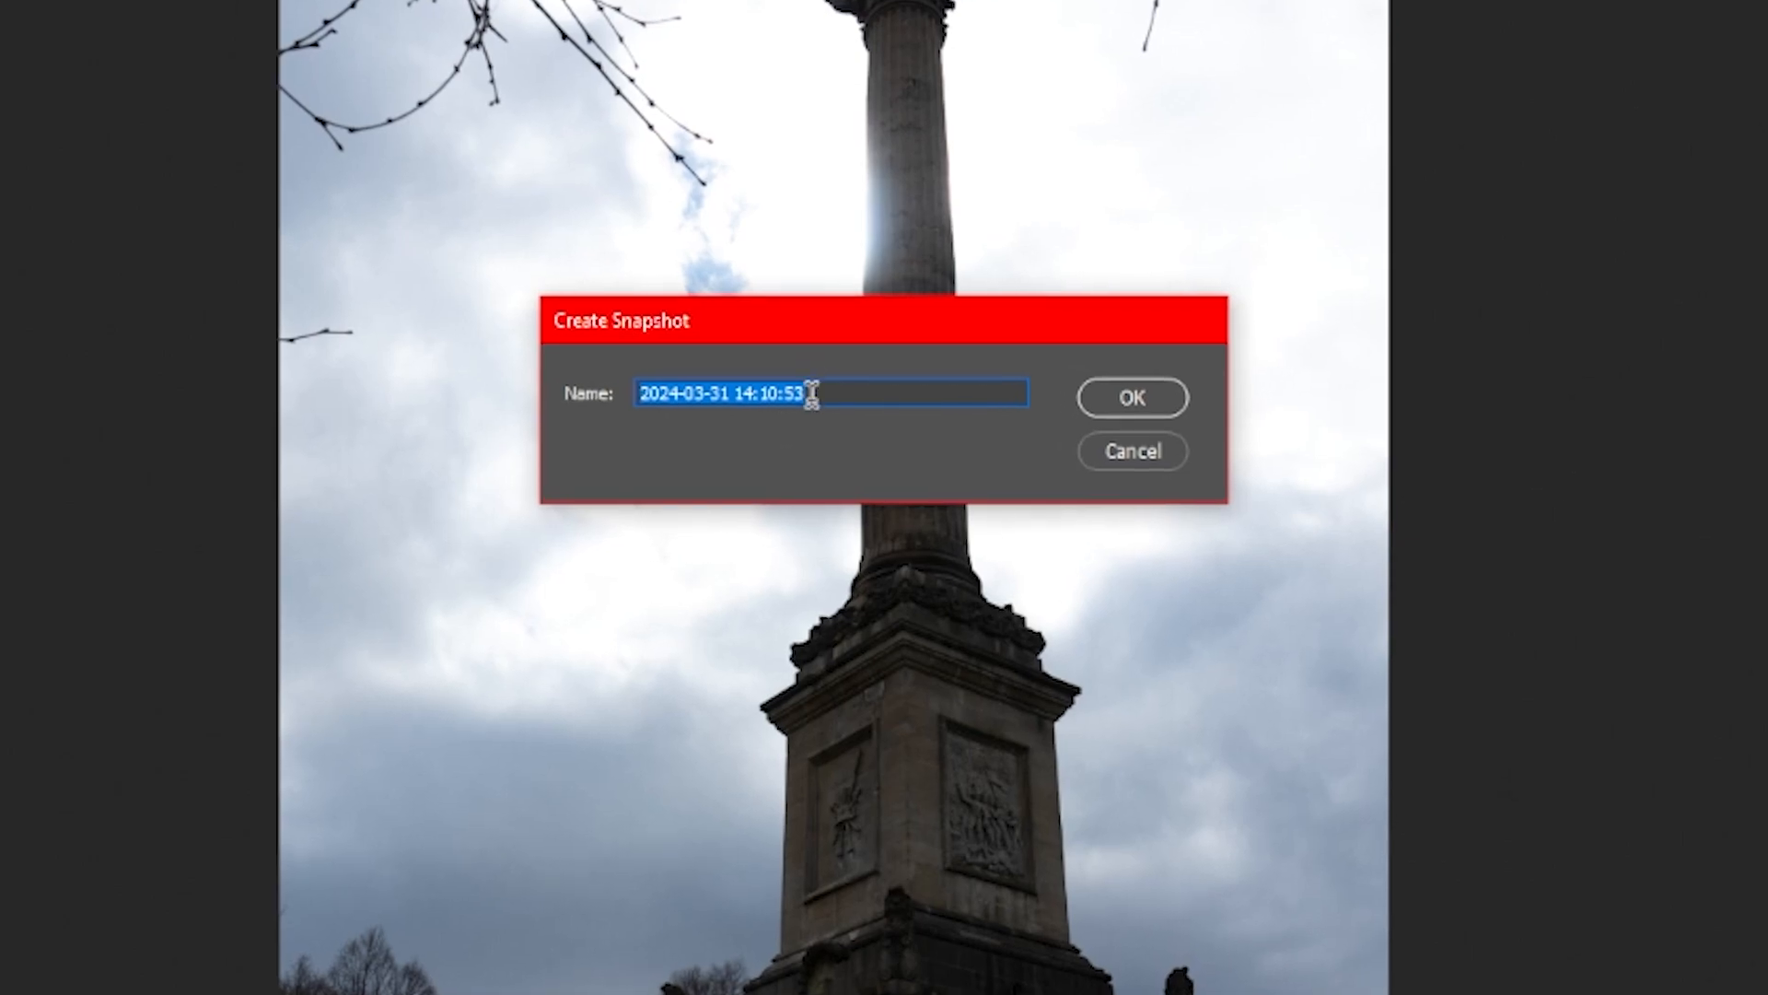
left_click(1164, 453)
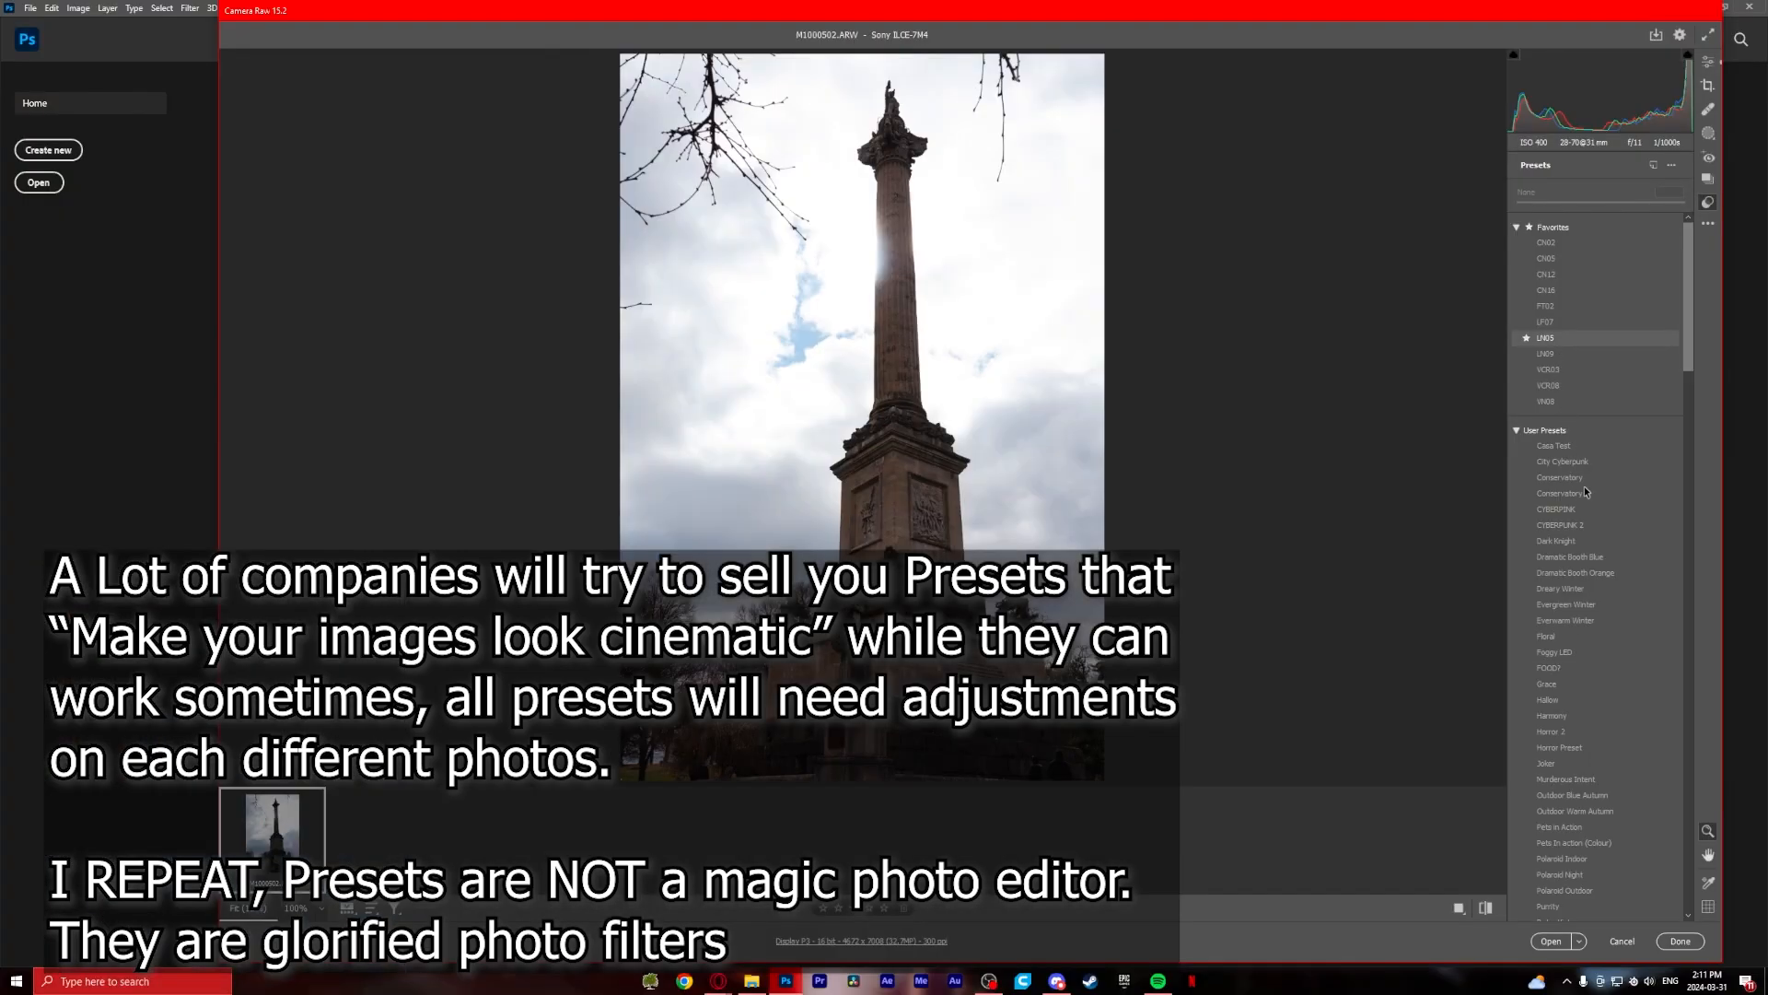
scroll(1586, 492, "down", 2)
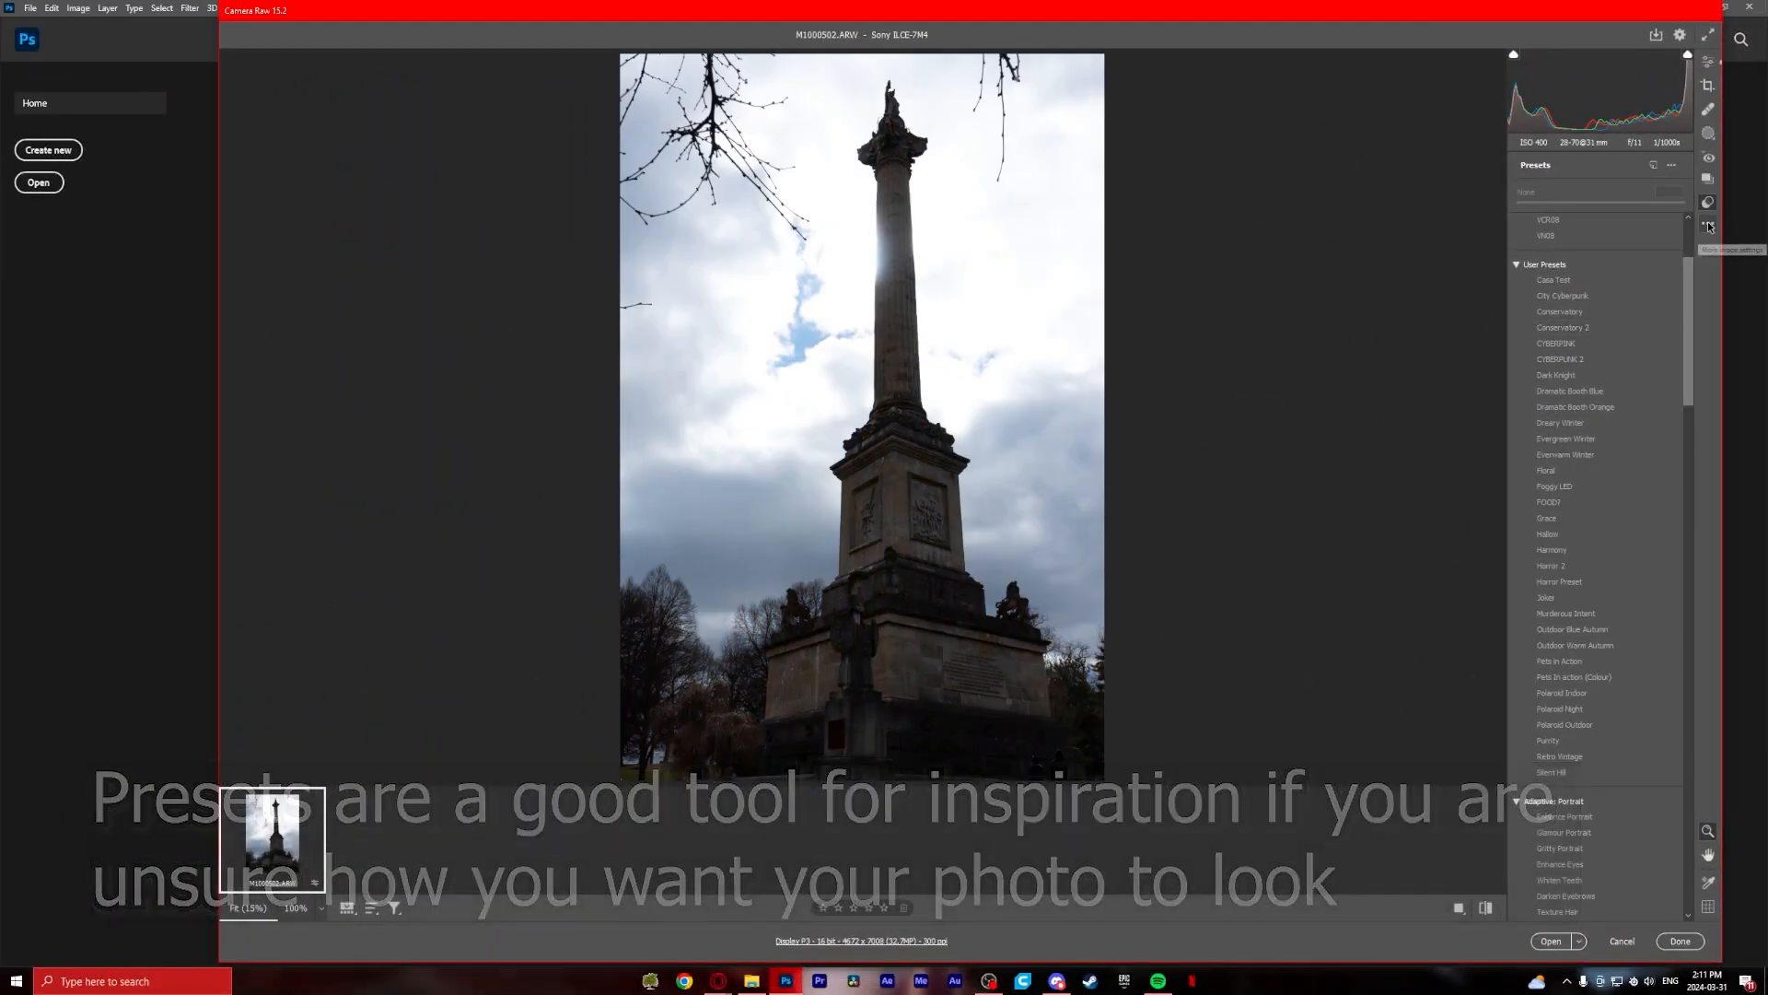
Step: Examine the additional image settings commands and the Raw Defaults preferences, and cancel without changes
left_click(1710, 227)
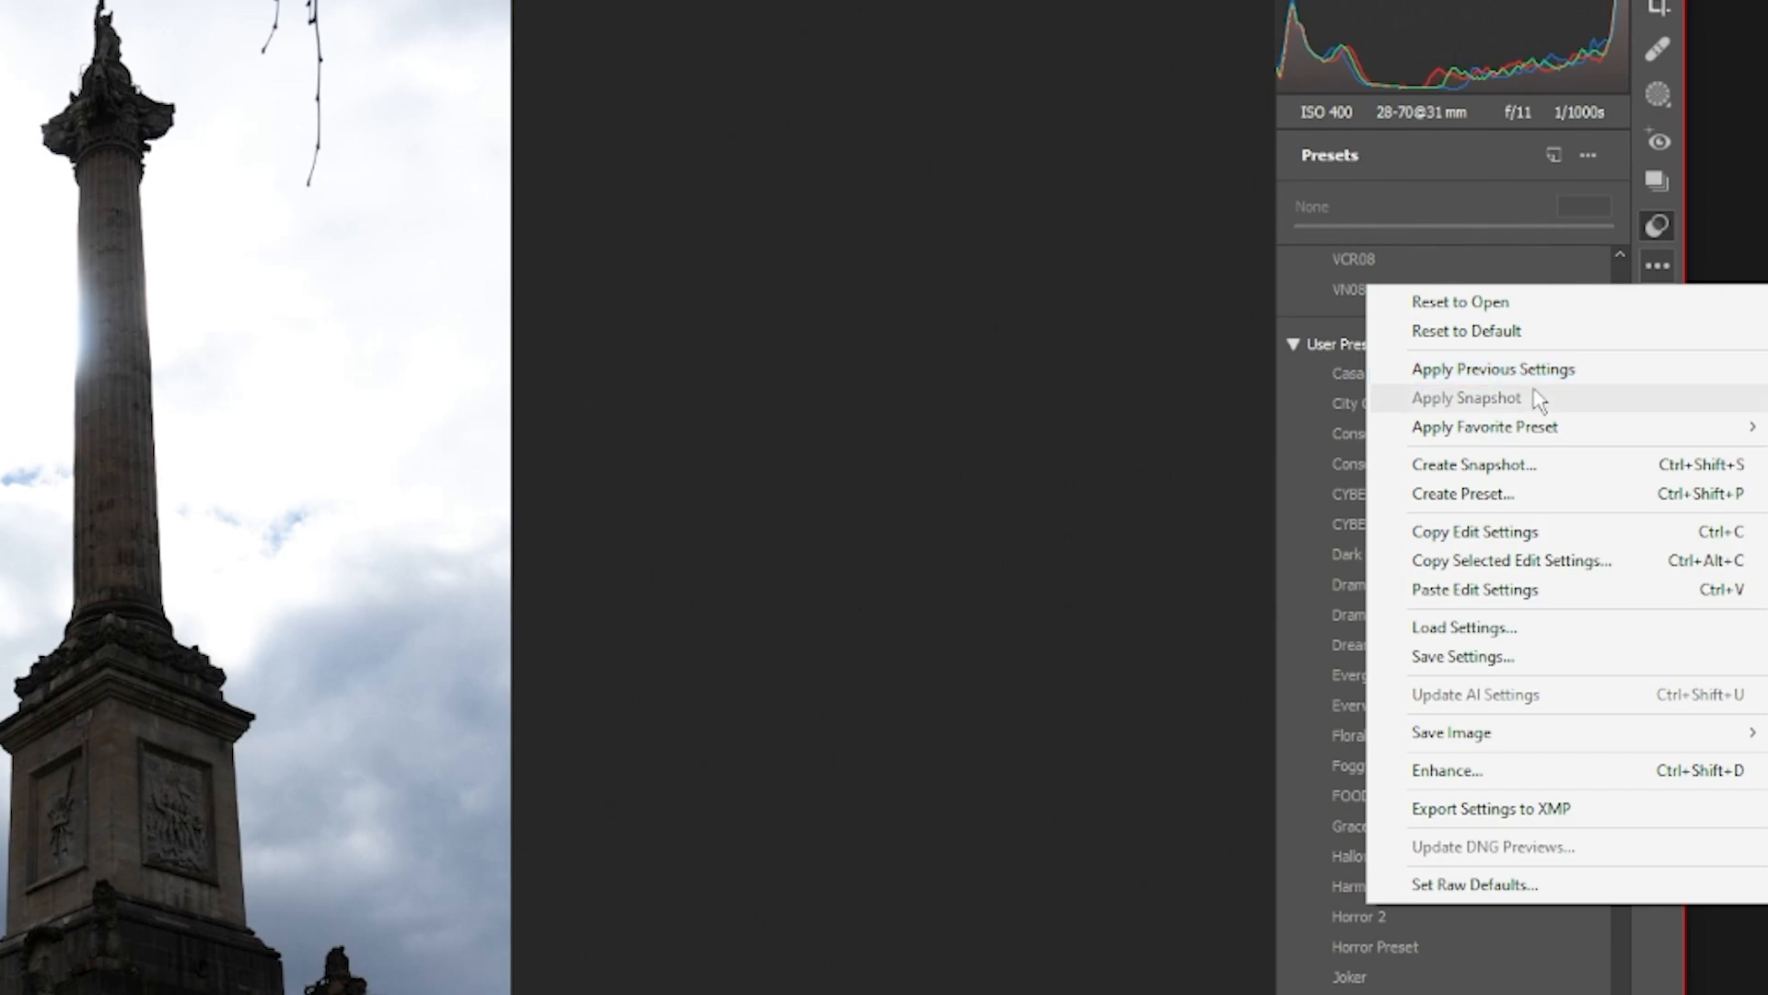
mouse_move(1514, 426)
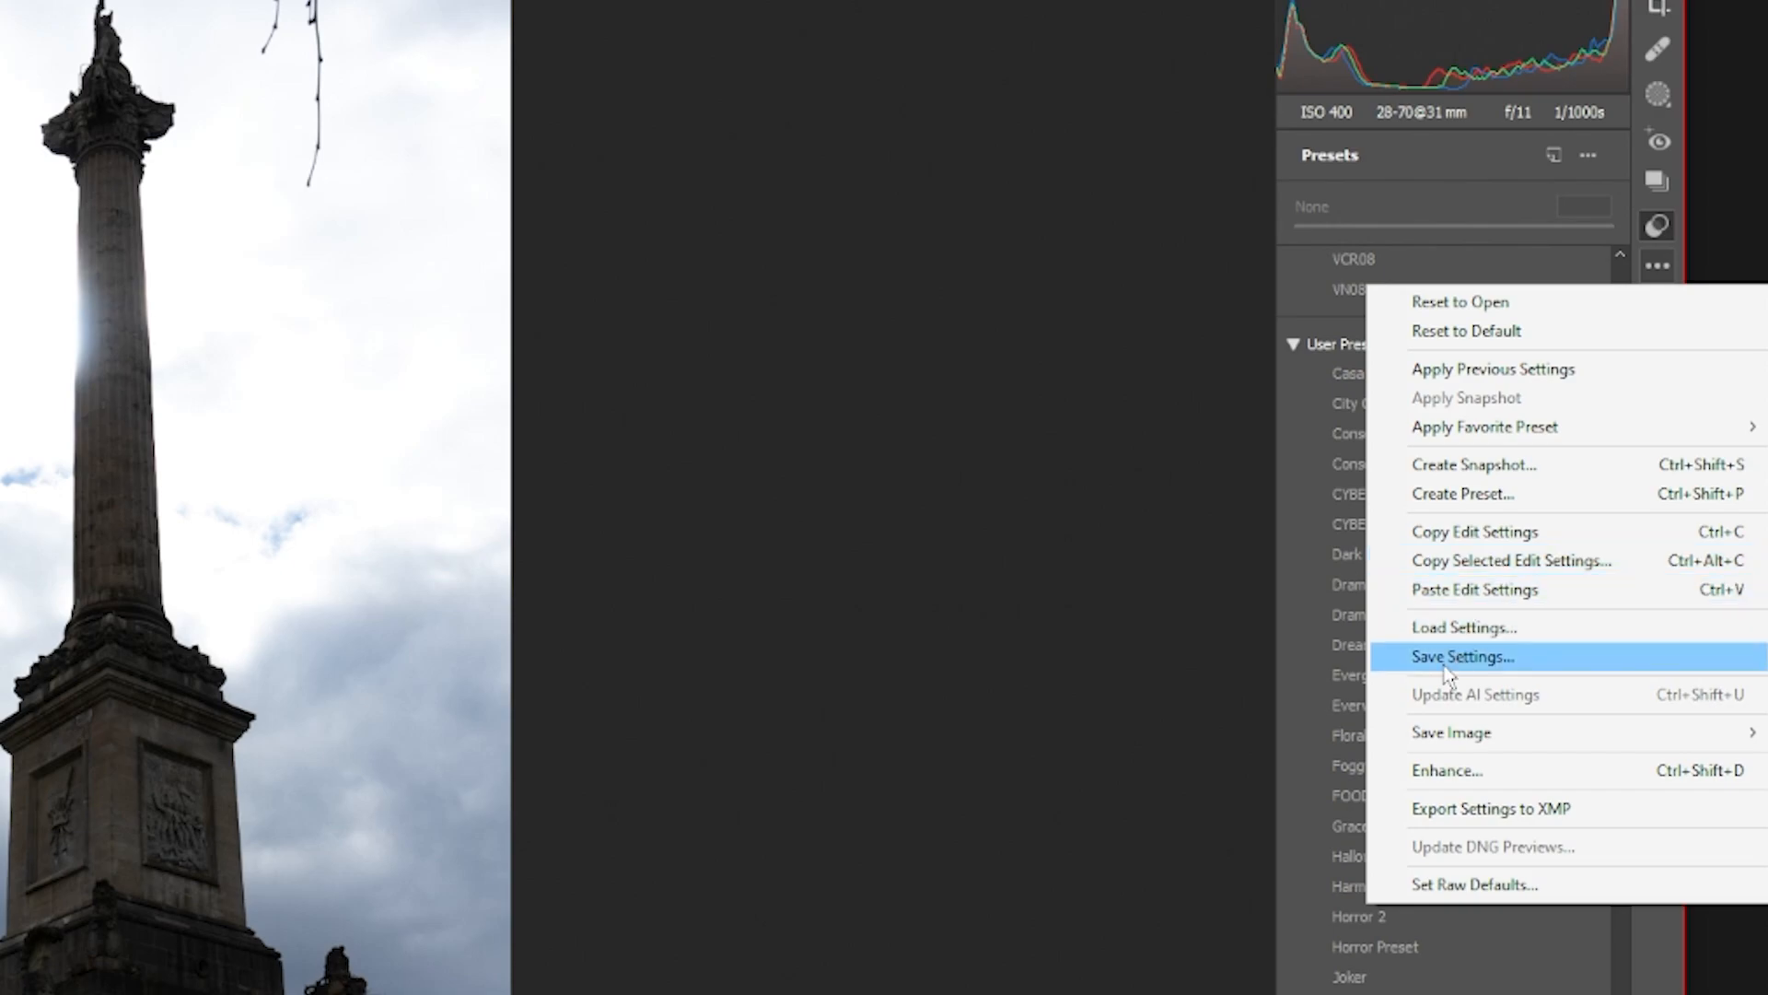
mouse_move(1437, 734)
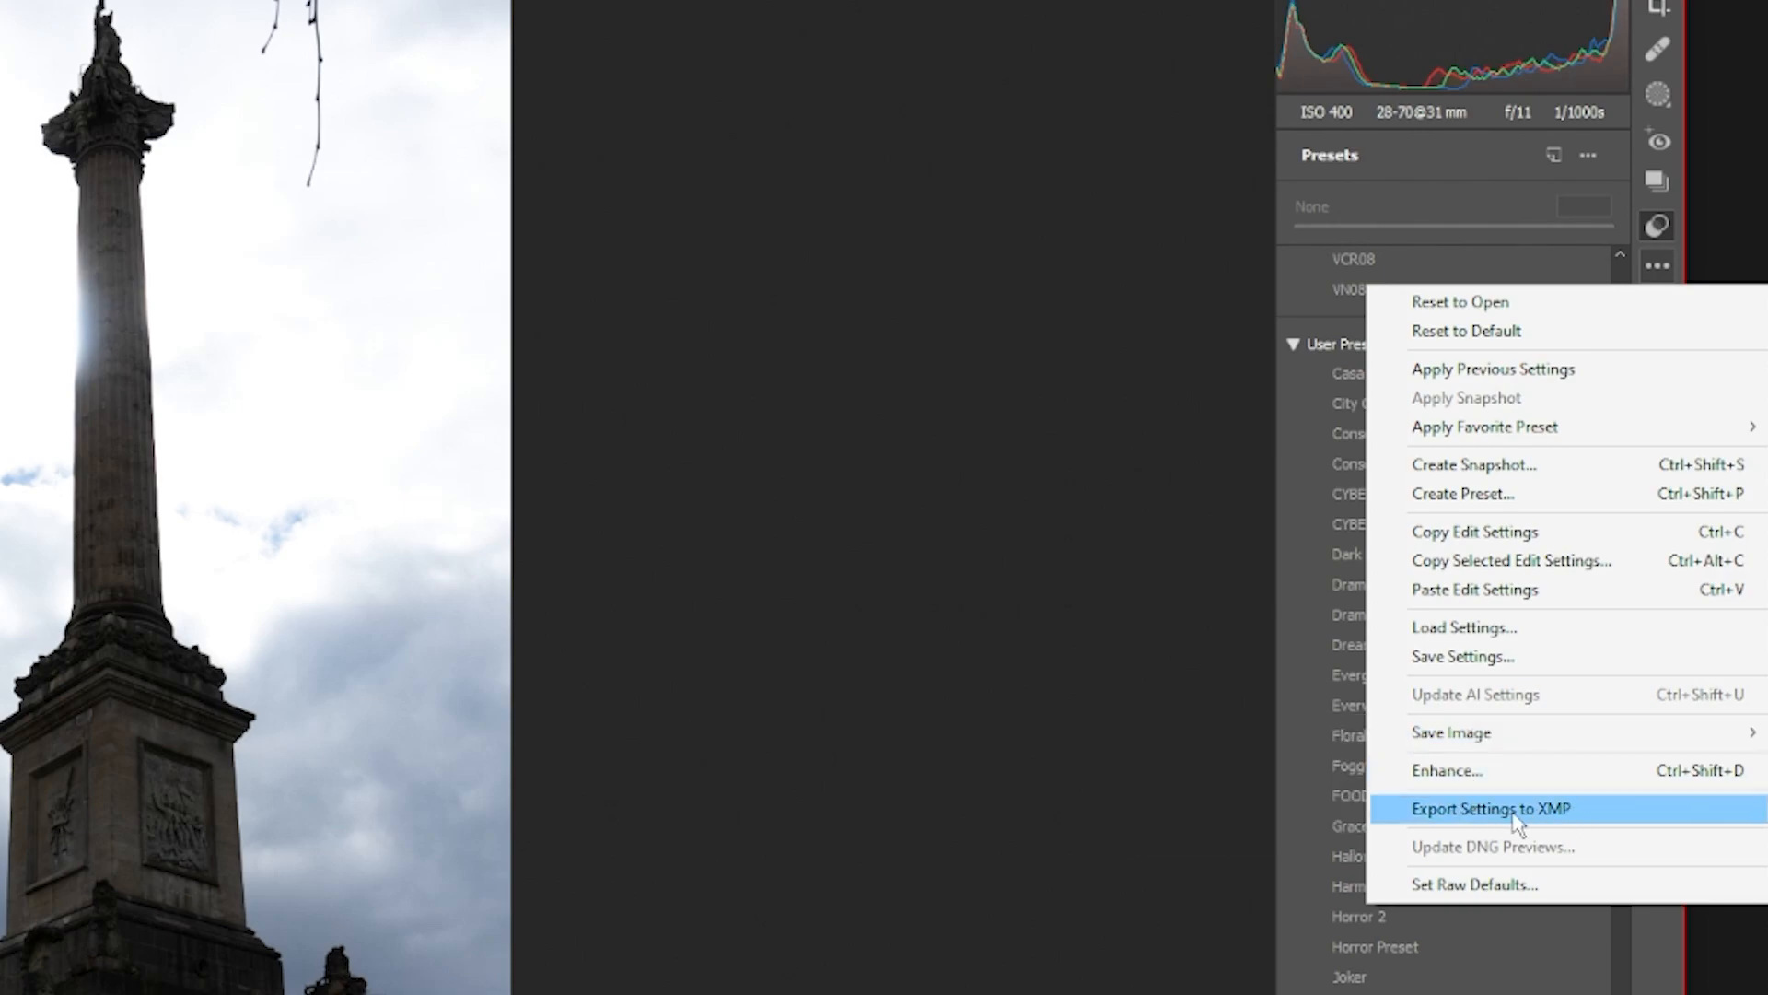
left_click(1519, 886)
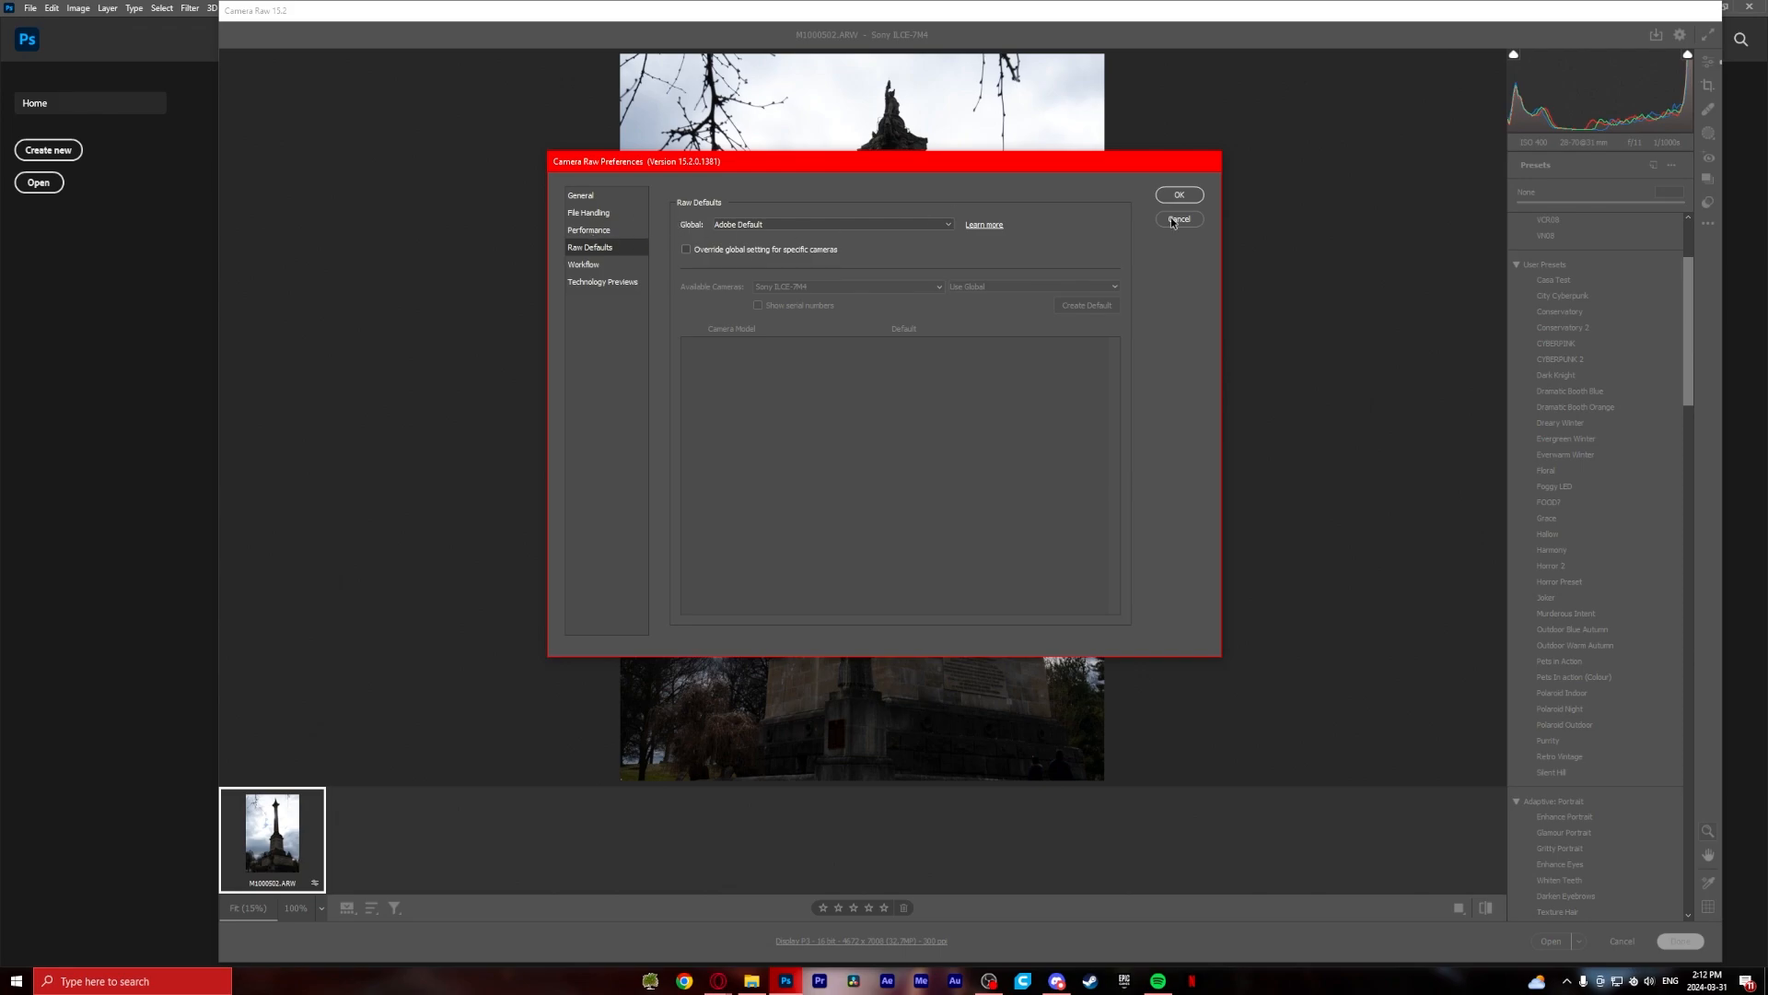
left_click(1179, 219)
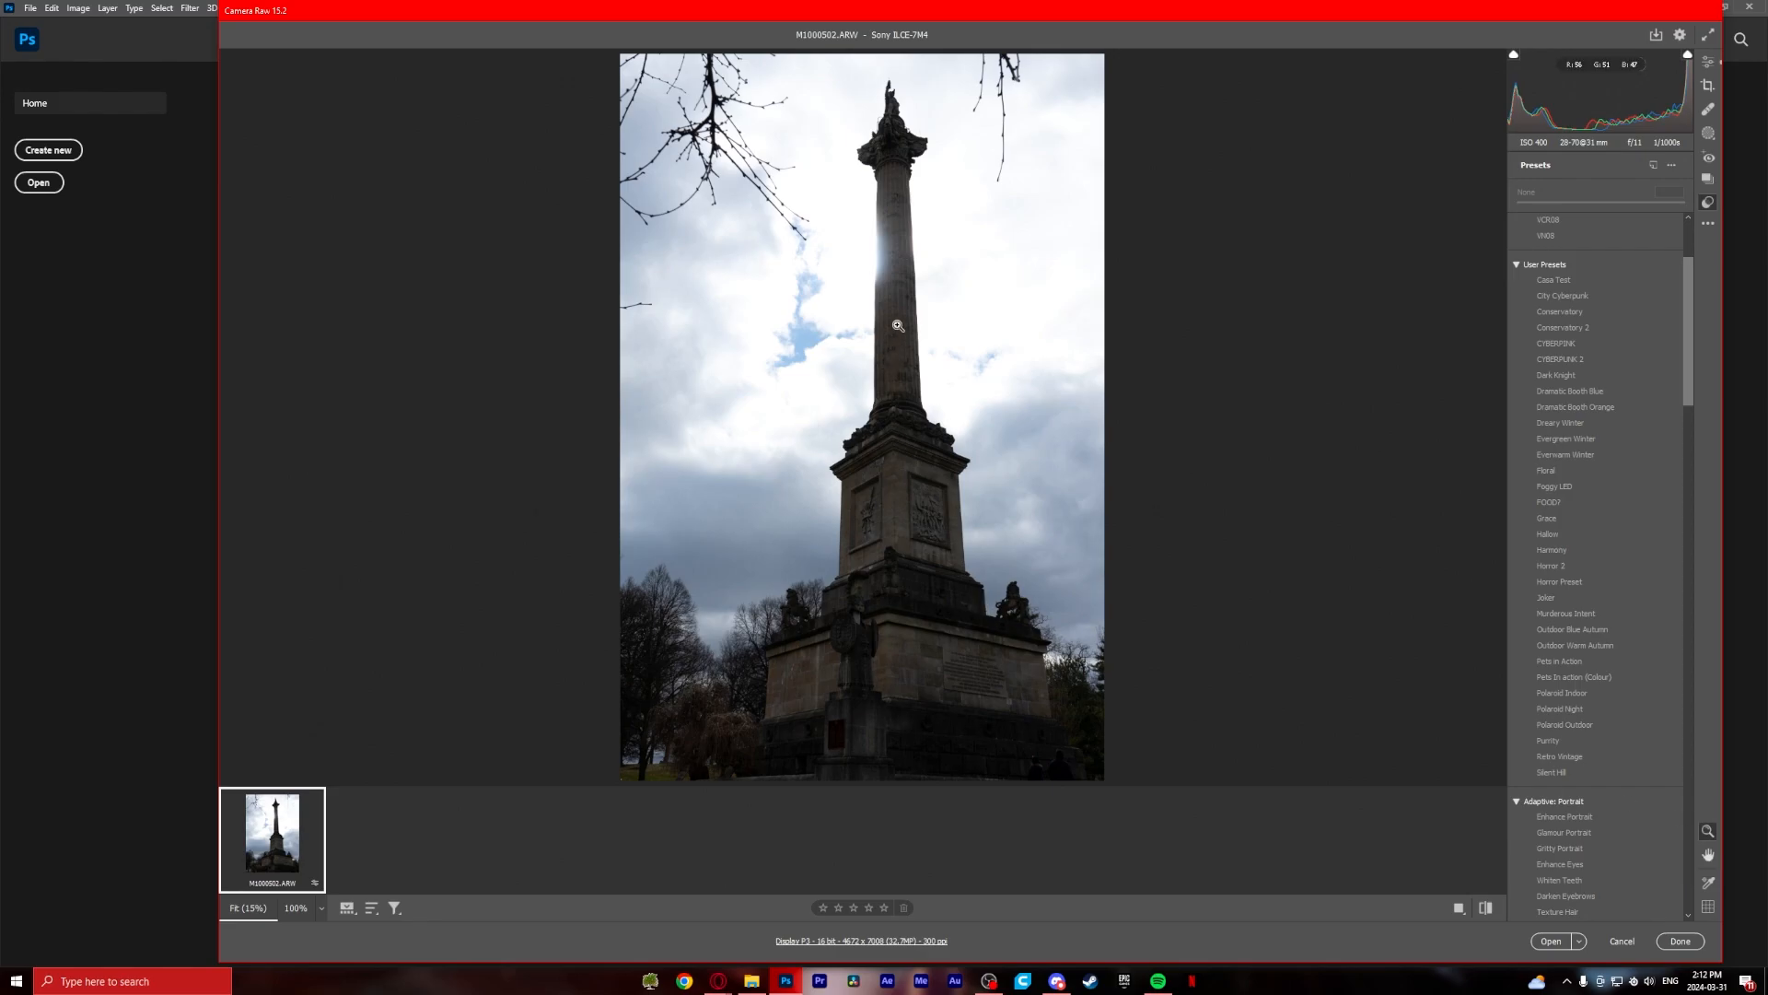
Step: Inspect the monument's column at 100% with the Zoom tool, return to the whole photo, and pick the Hand tool
left_click(881, 268)
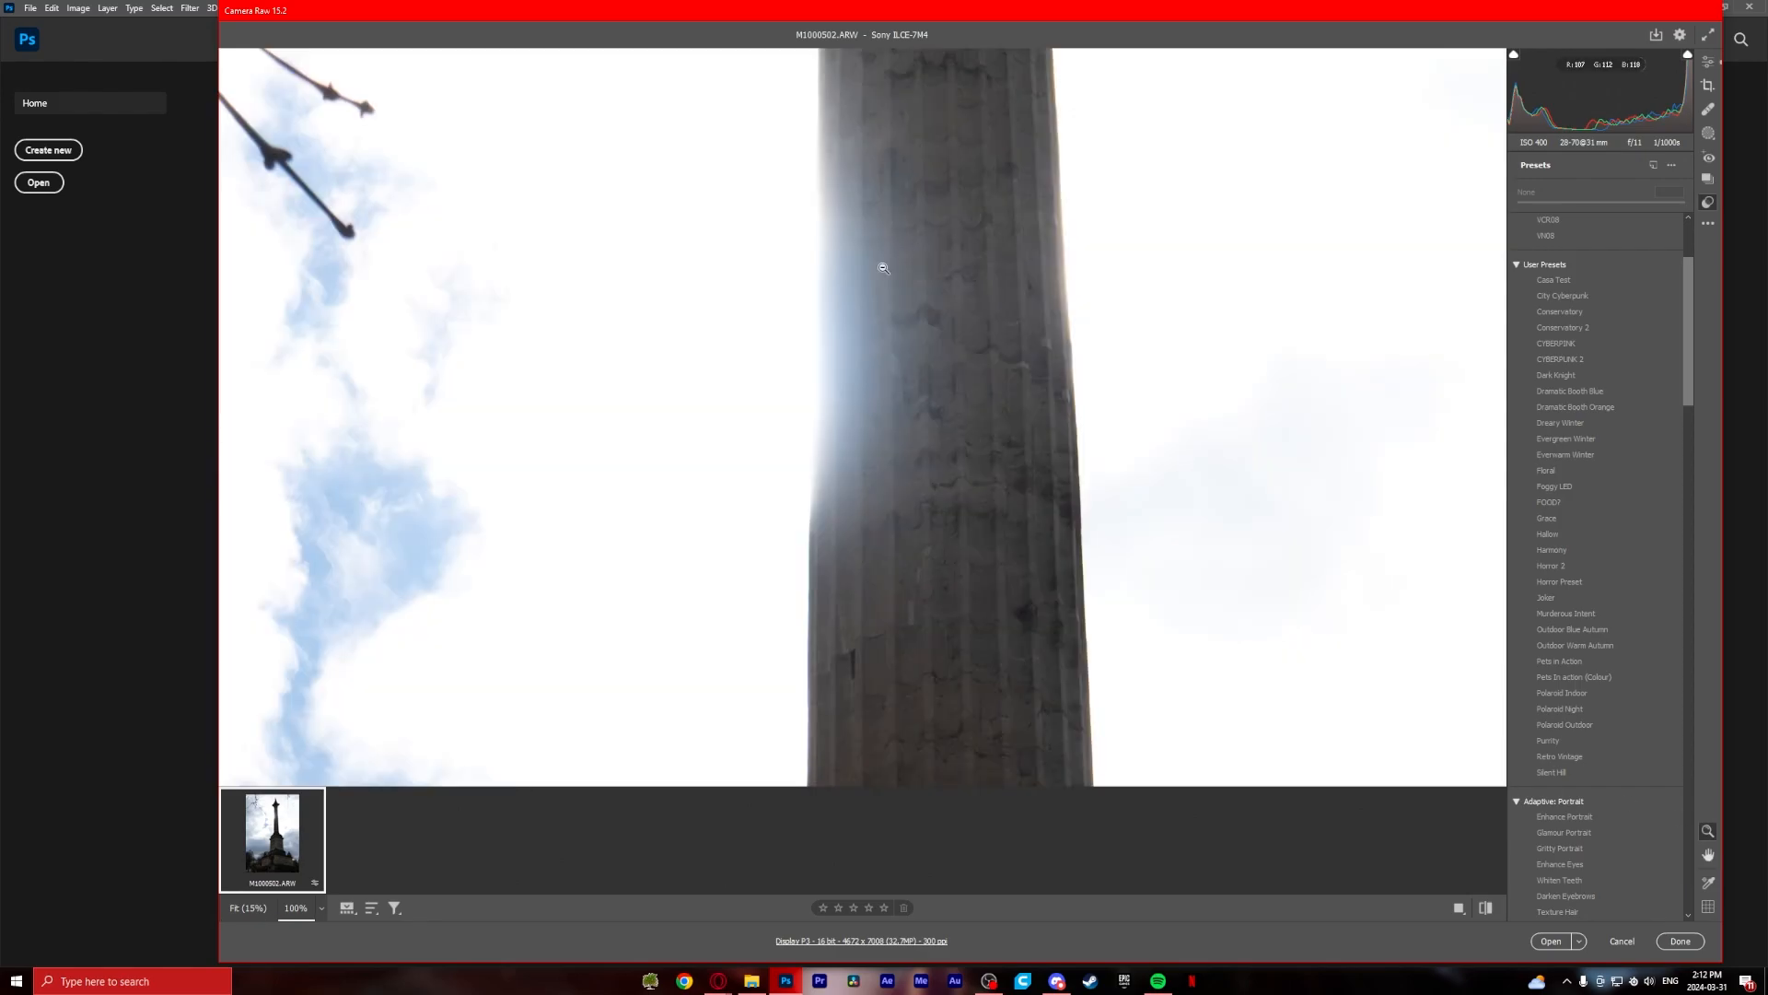
left_click(882, 268)
left_click_drag(910, 411, 790, 470)
left_click(958, 411)
left_click(1709, 854)
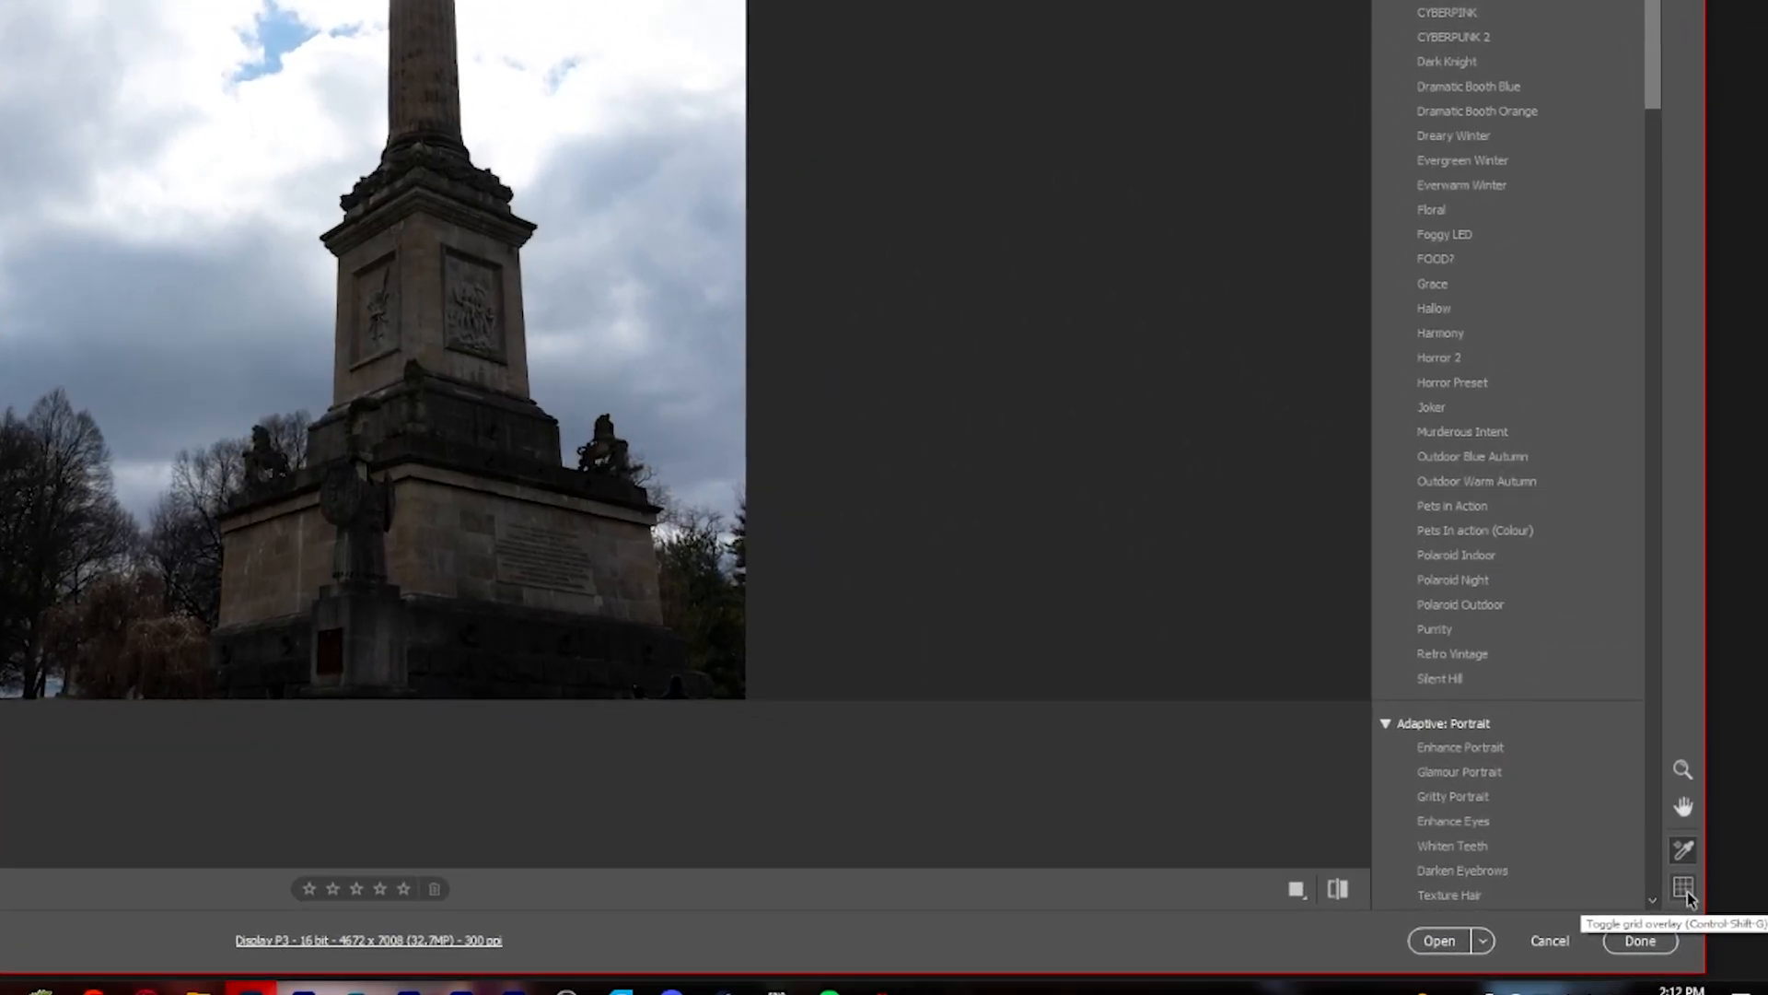
Step: Turn on the grid overlay over the photo and adjust its grid size and opacity
left_click(1709, 908)
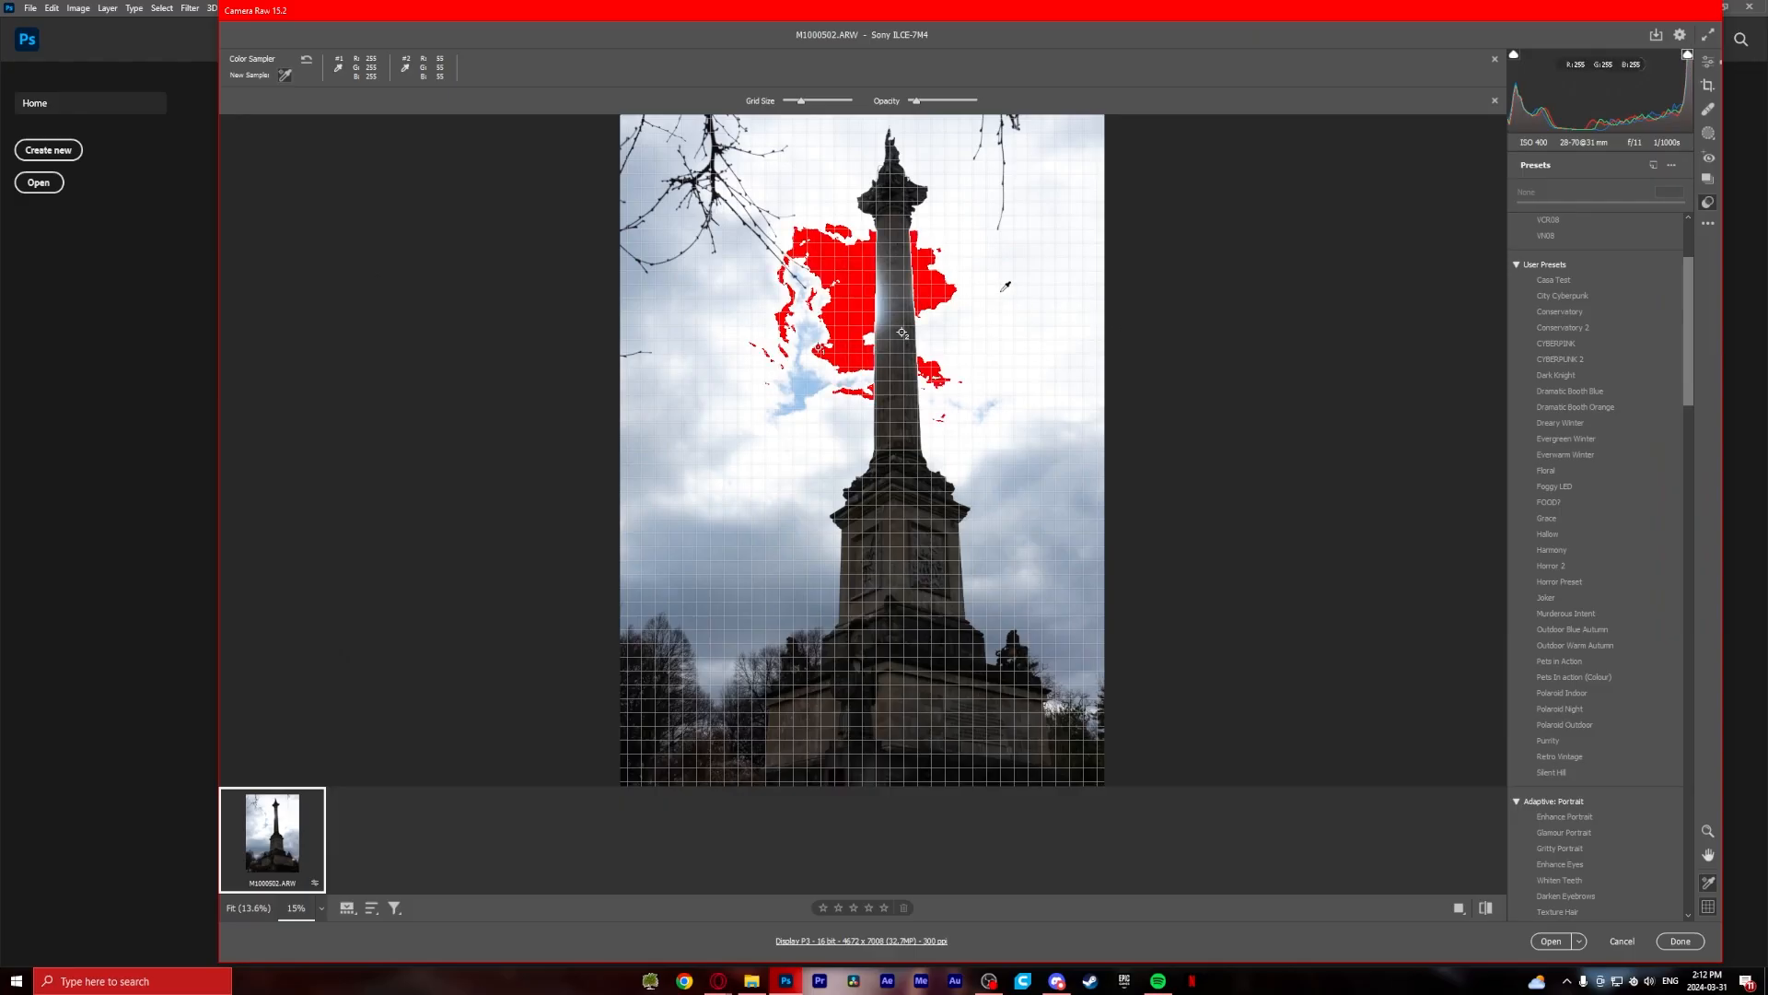
left_click_drag(801, 101, 916, 102)
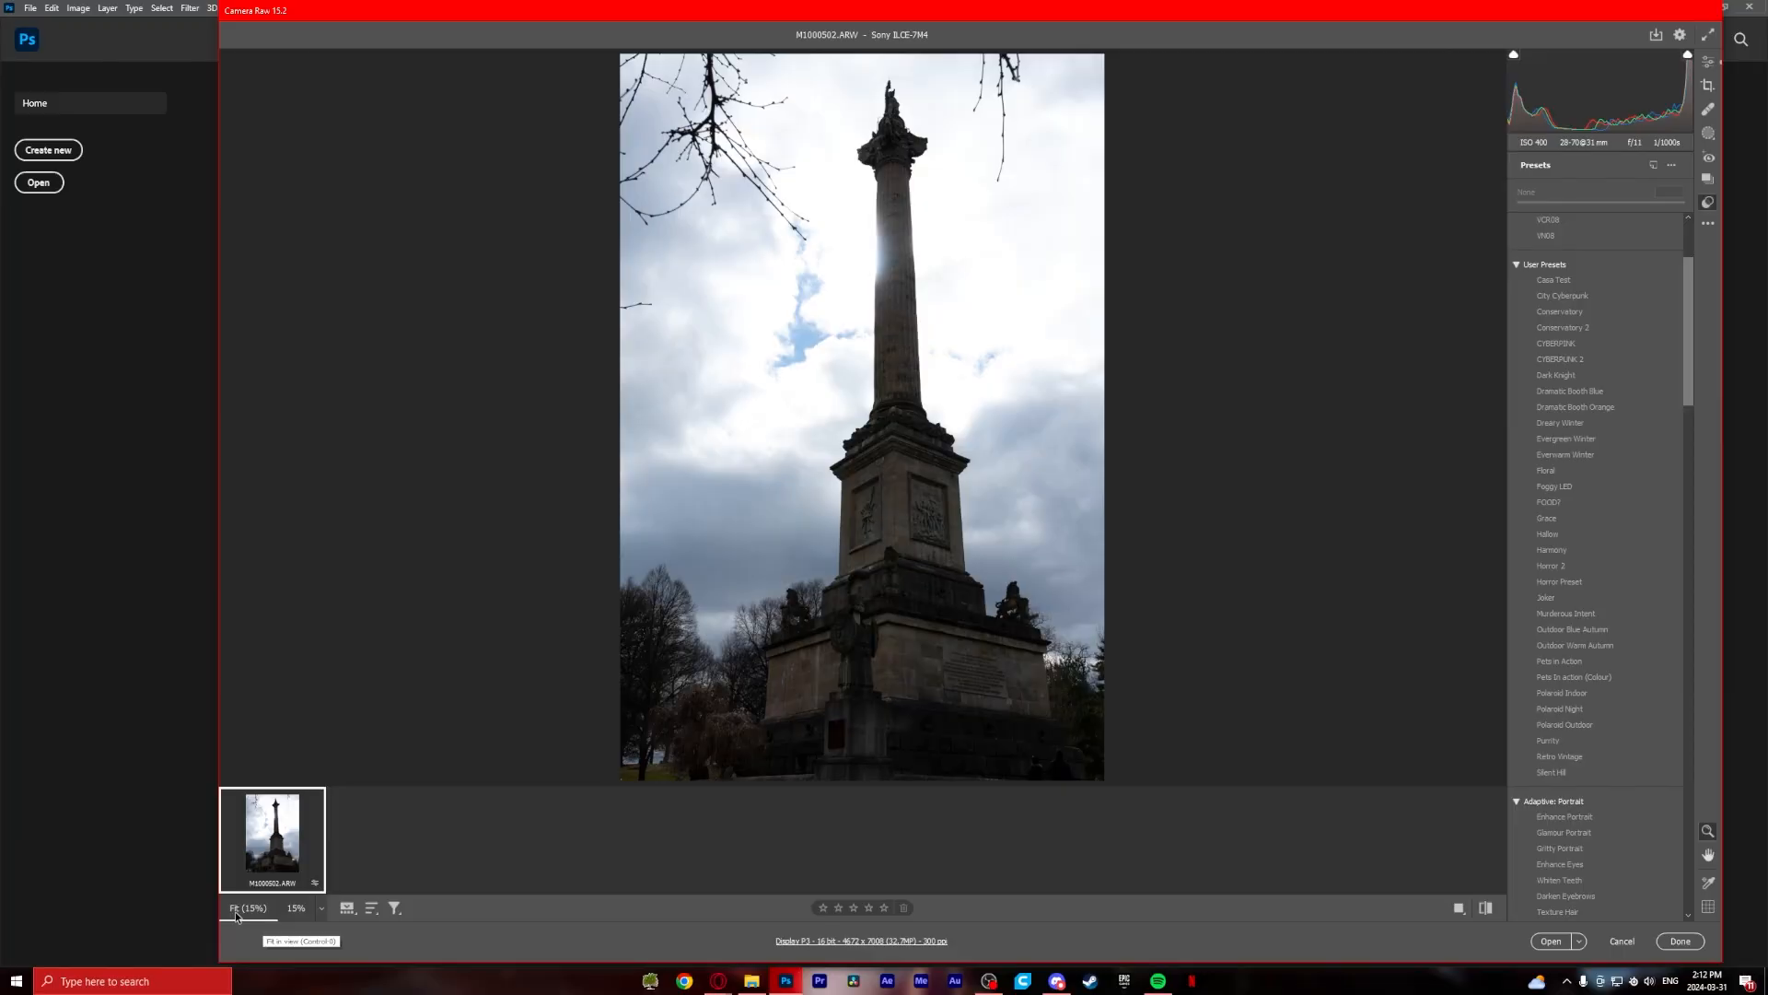
Step: View the photo at the 100% and 1600% zoom levels, and fit it back in view
left_click(321, 908)
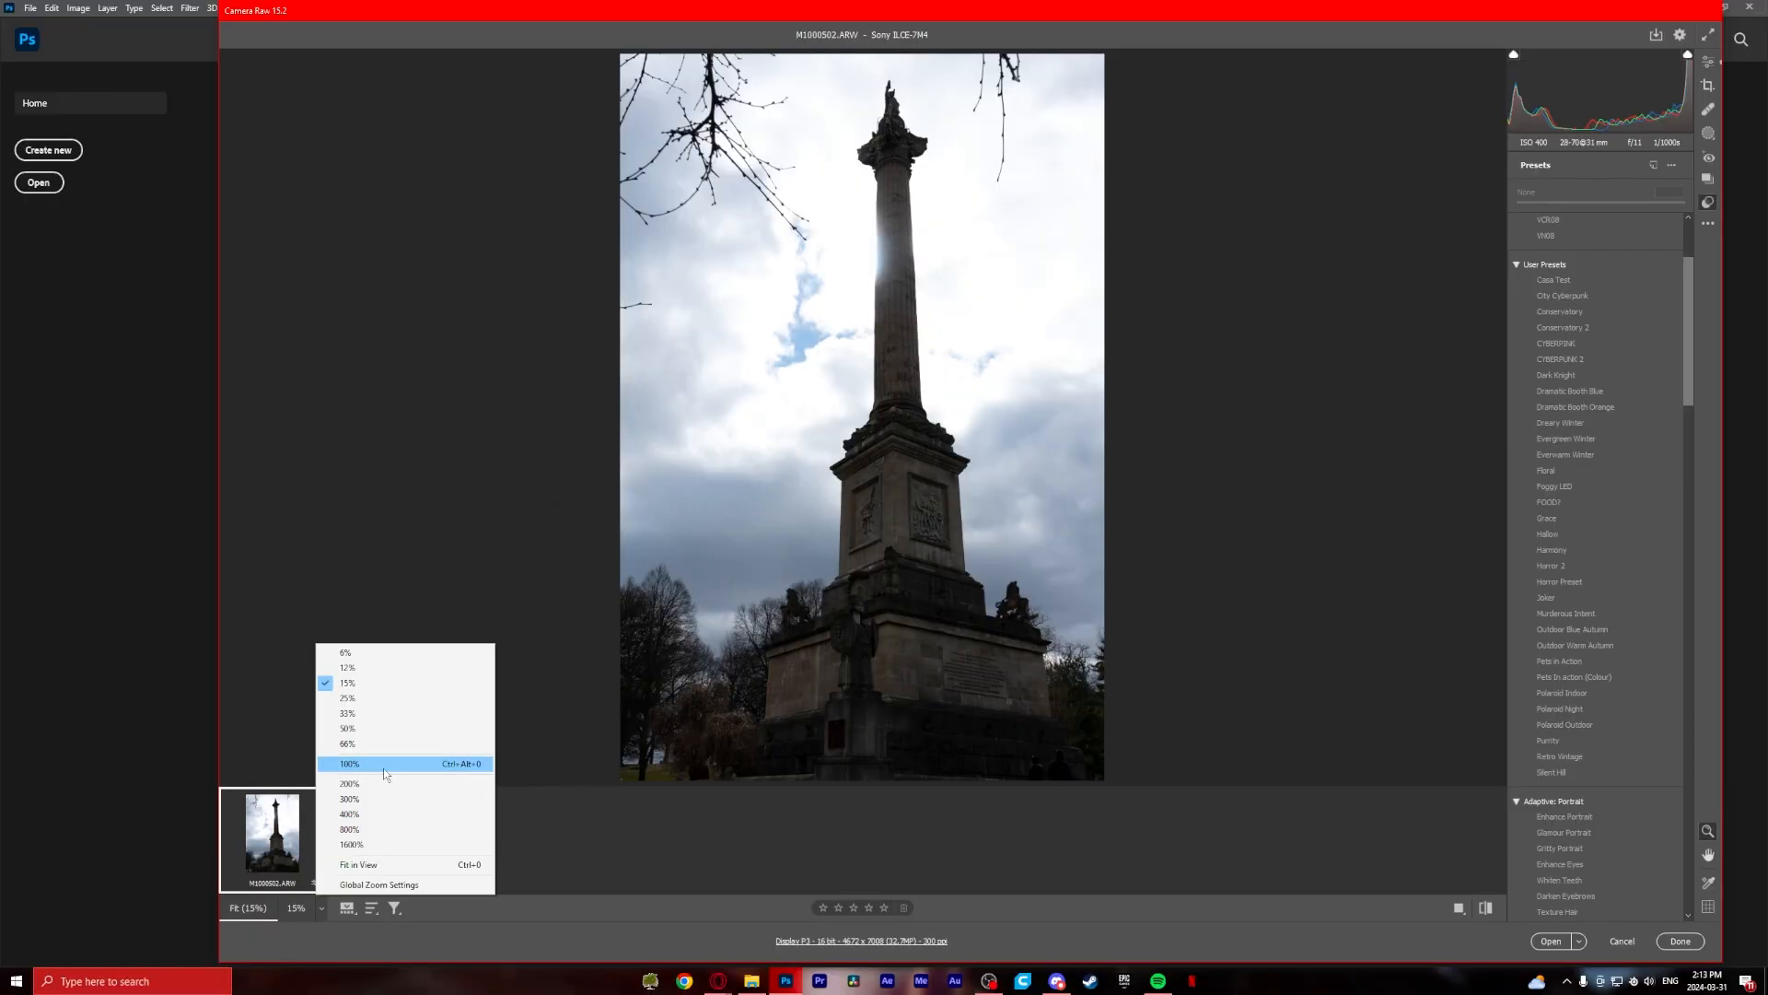
left_click(383, 768)
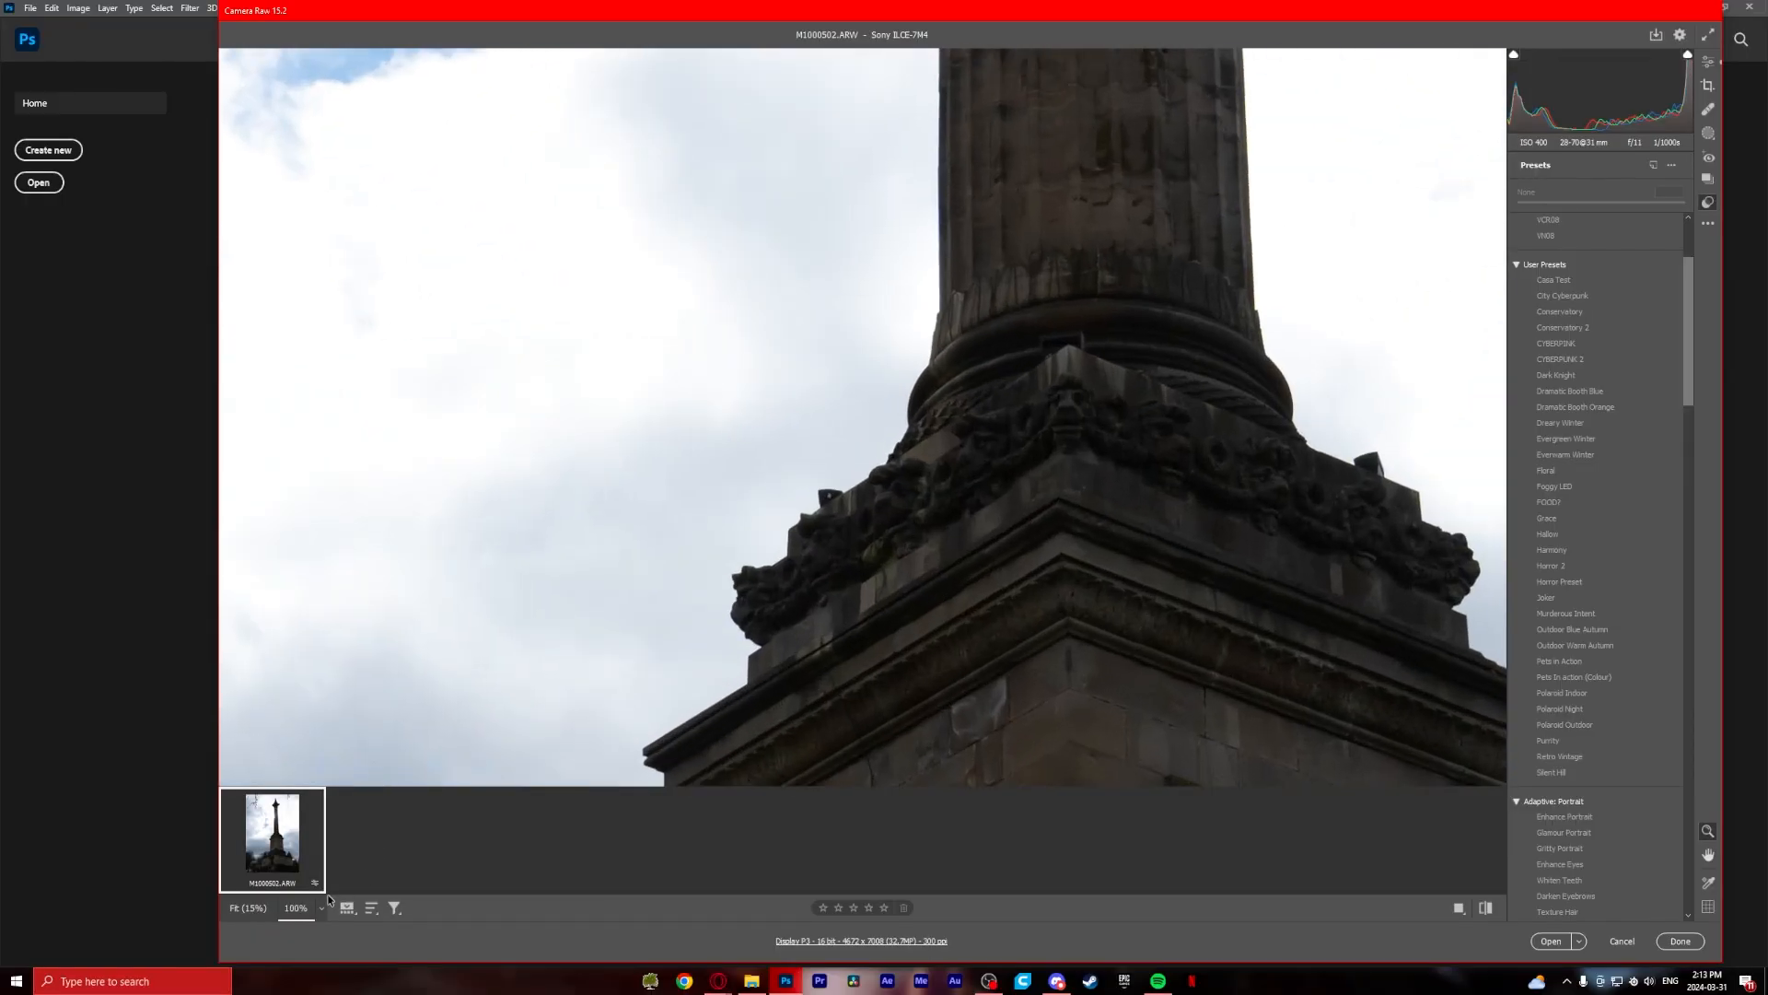
left_click(324, 907)
left_click(351, 844)
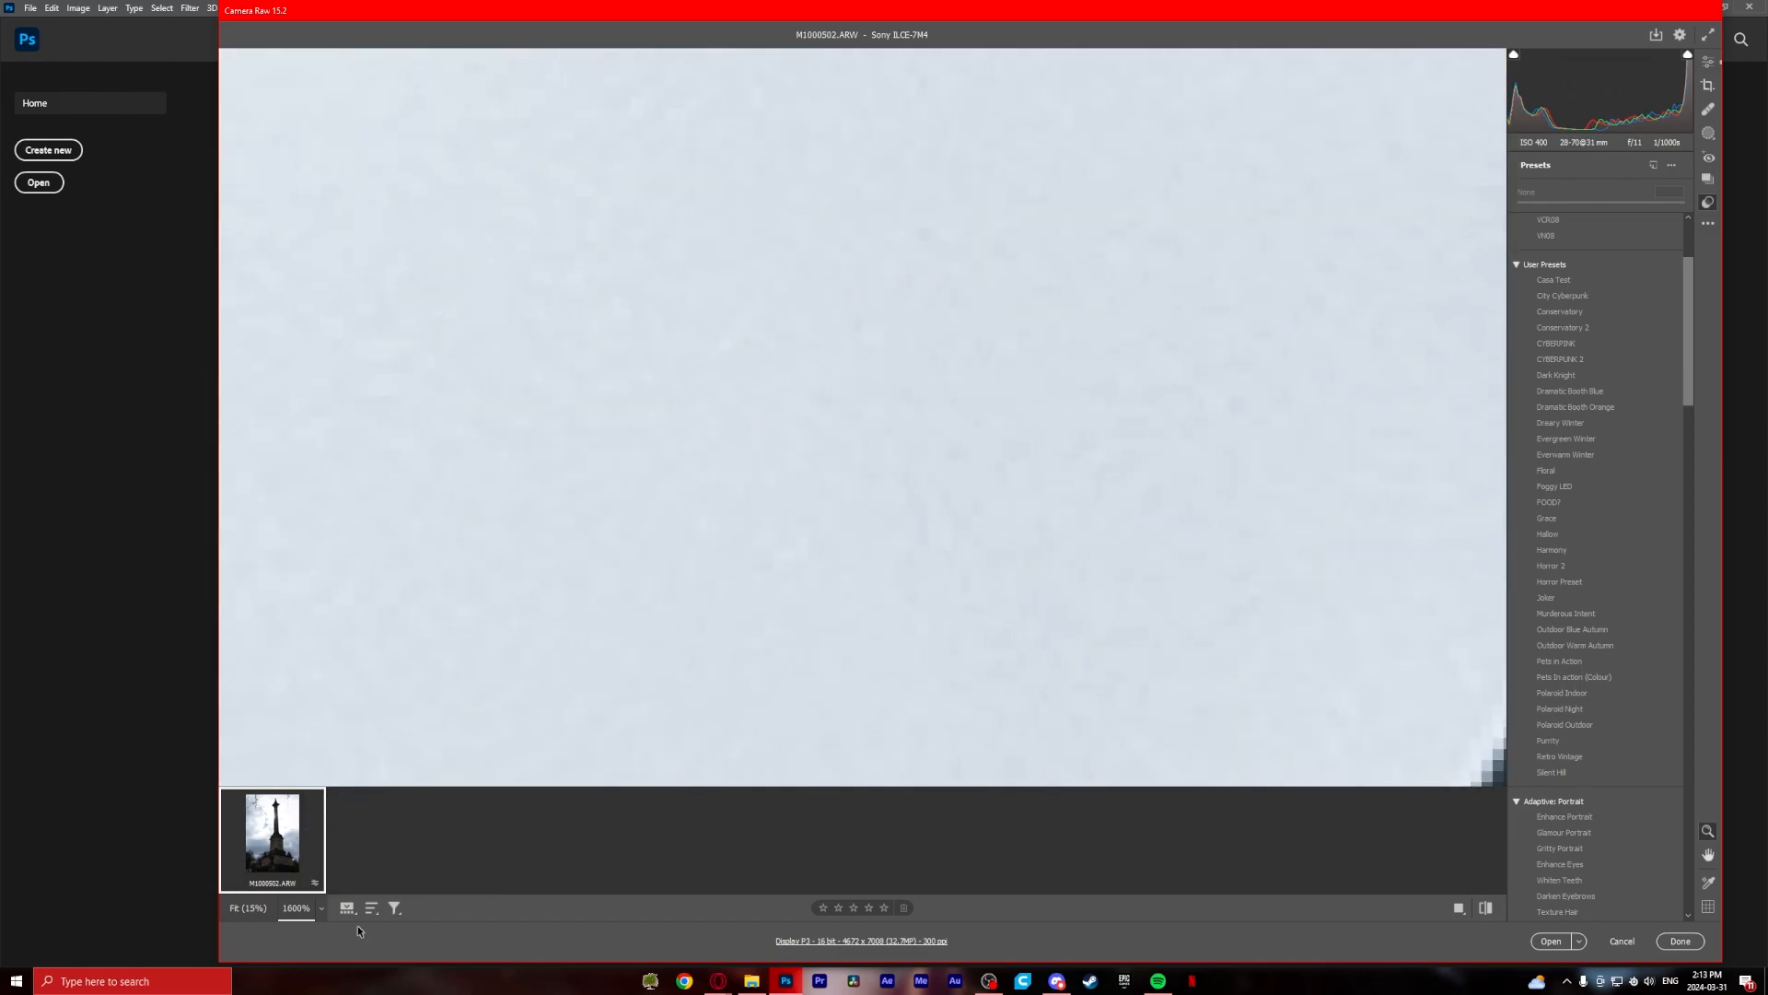
left_click(325, 912)
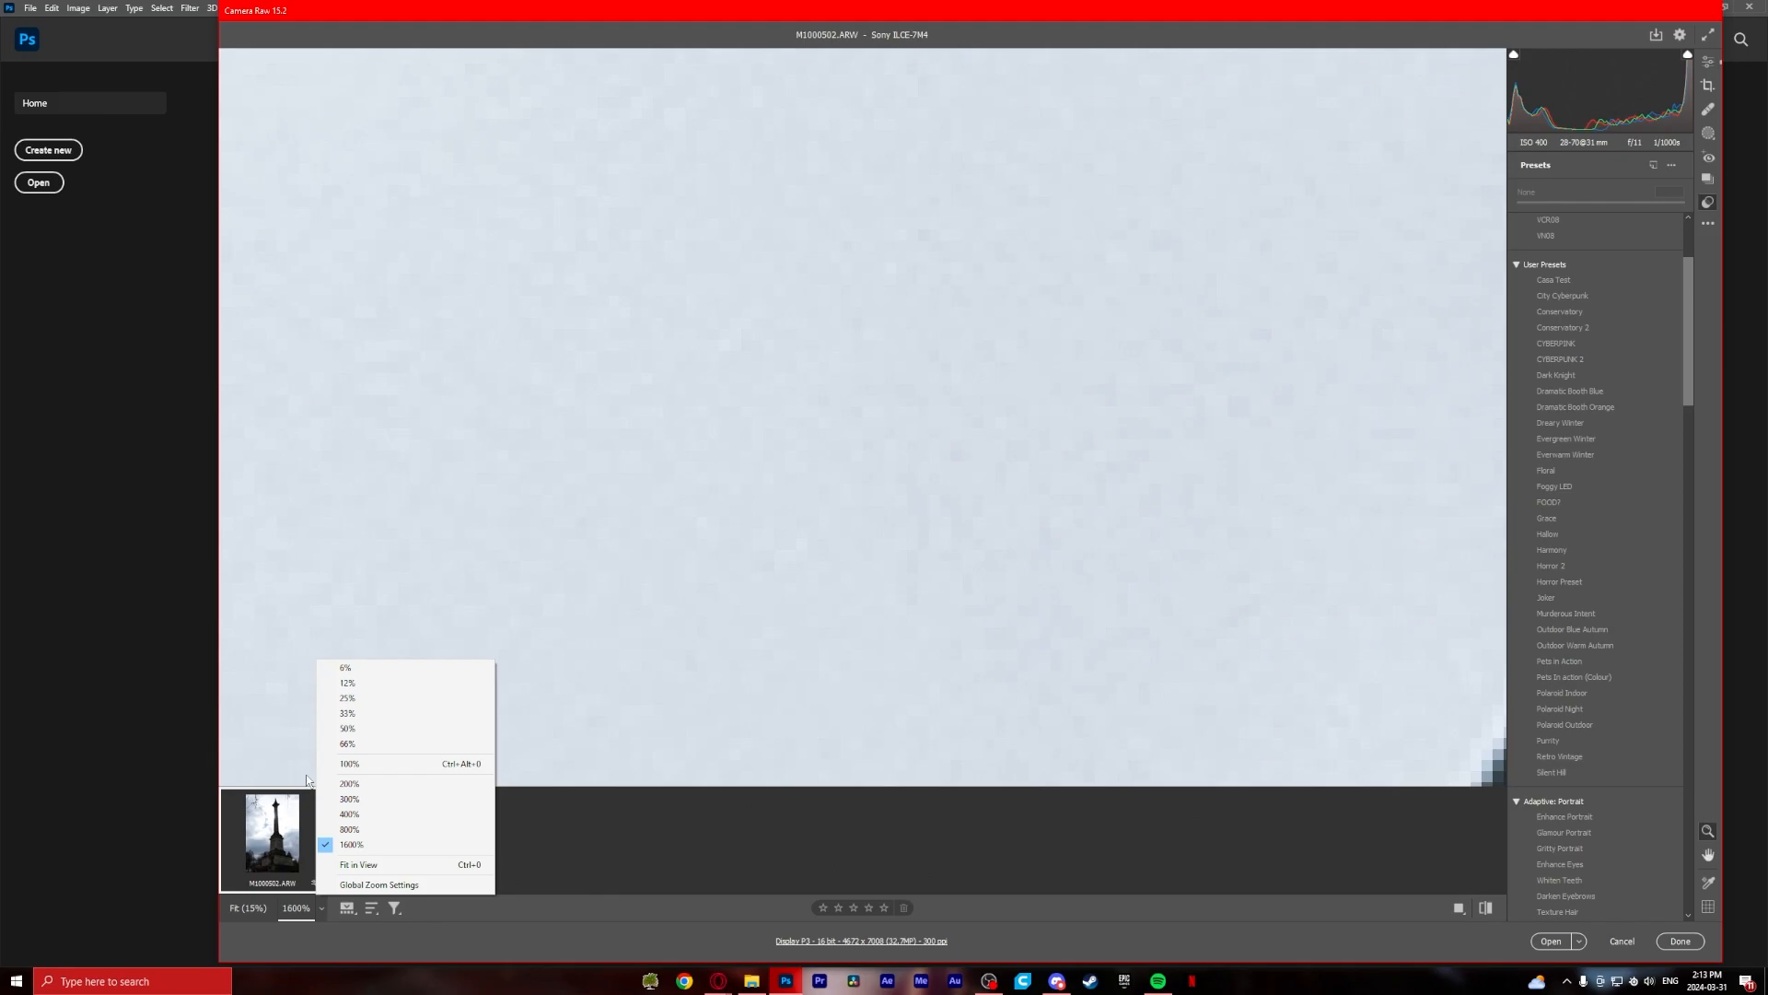
left_click(252, 907)
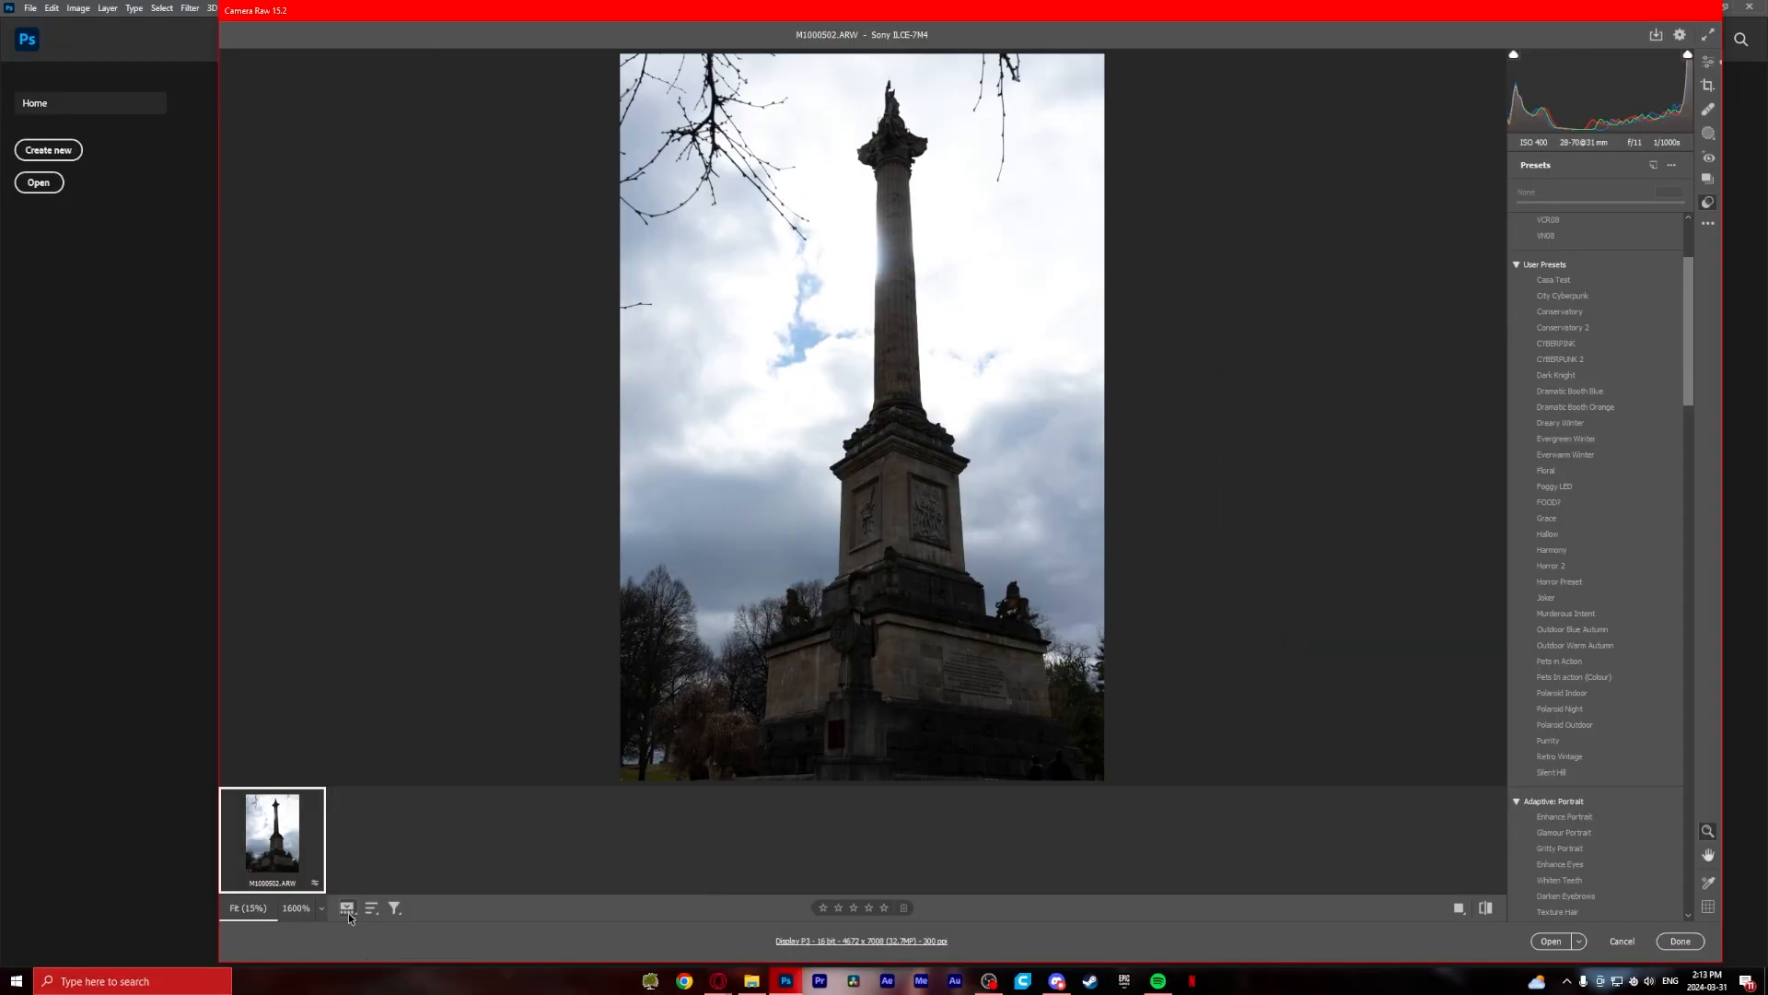
Step: Hide and show the filmstrip a few times, leaving it shown
left_click(347, 910)
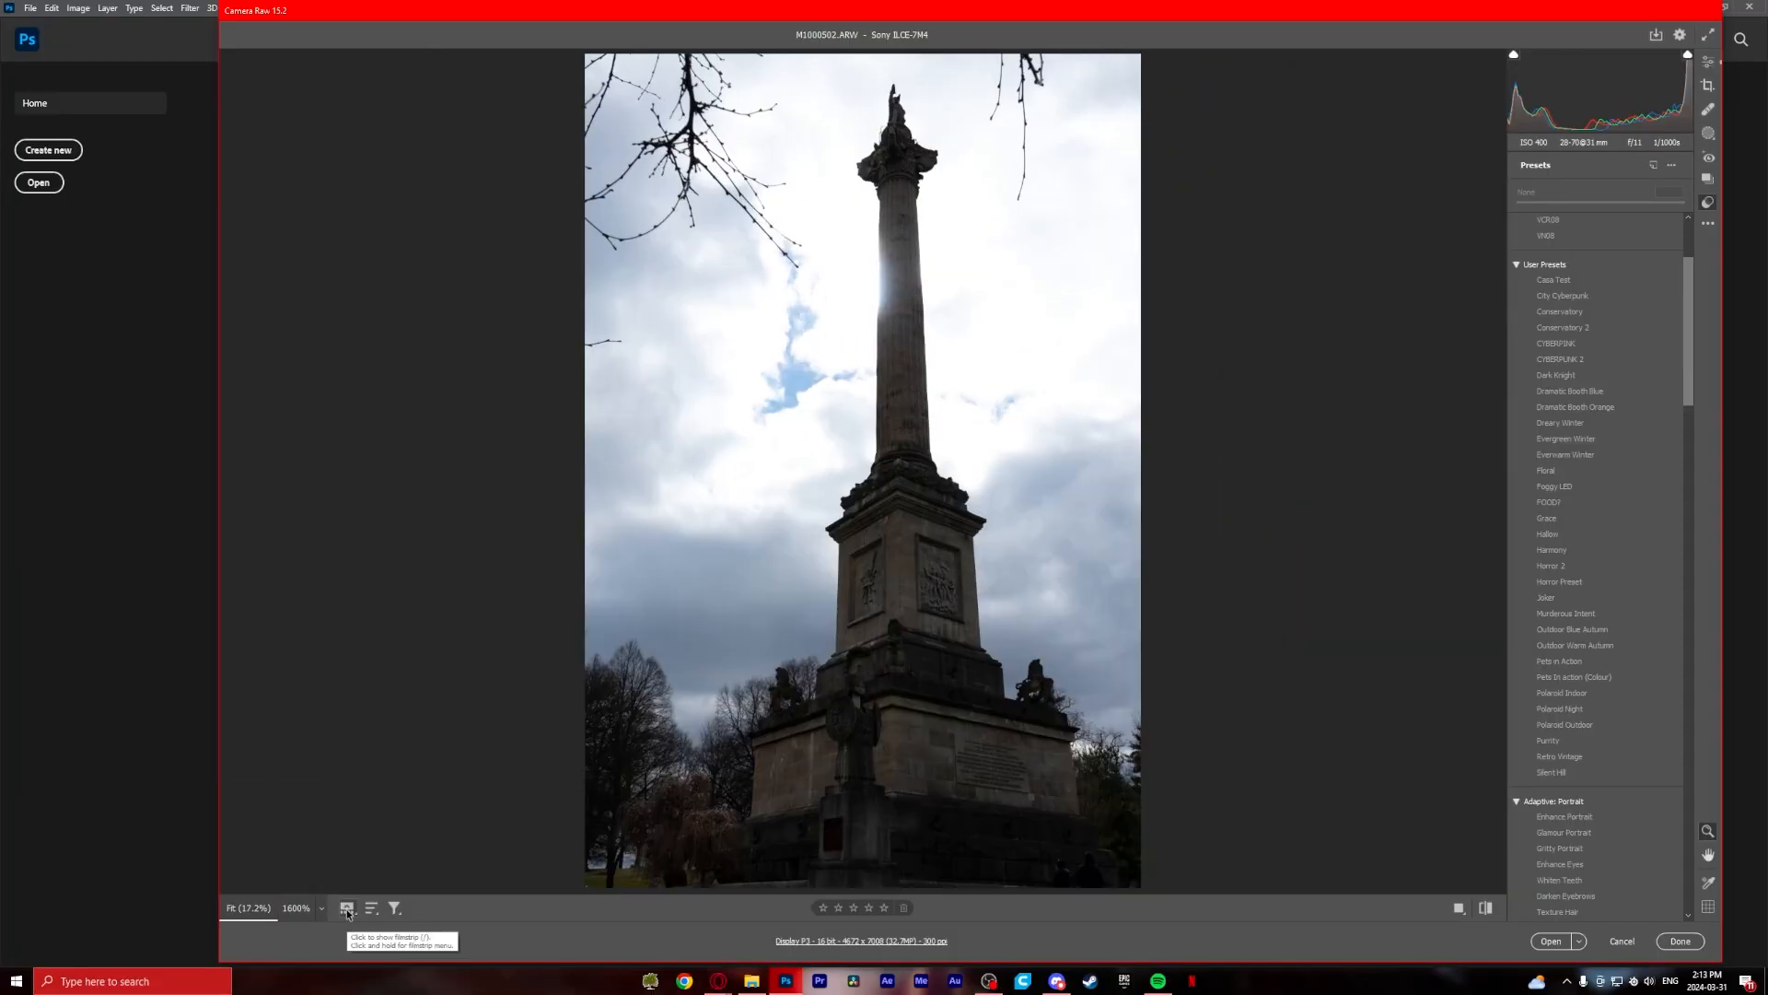
left_click(347, 910)
left_click(347, 910)
left_click(348, 909)
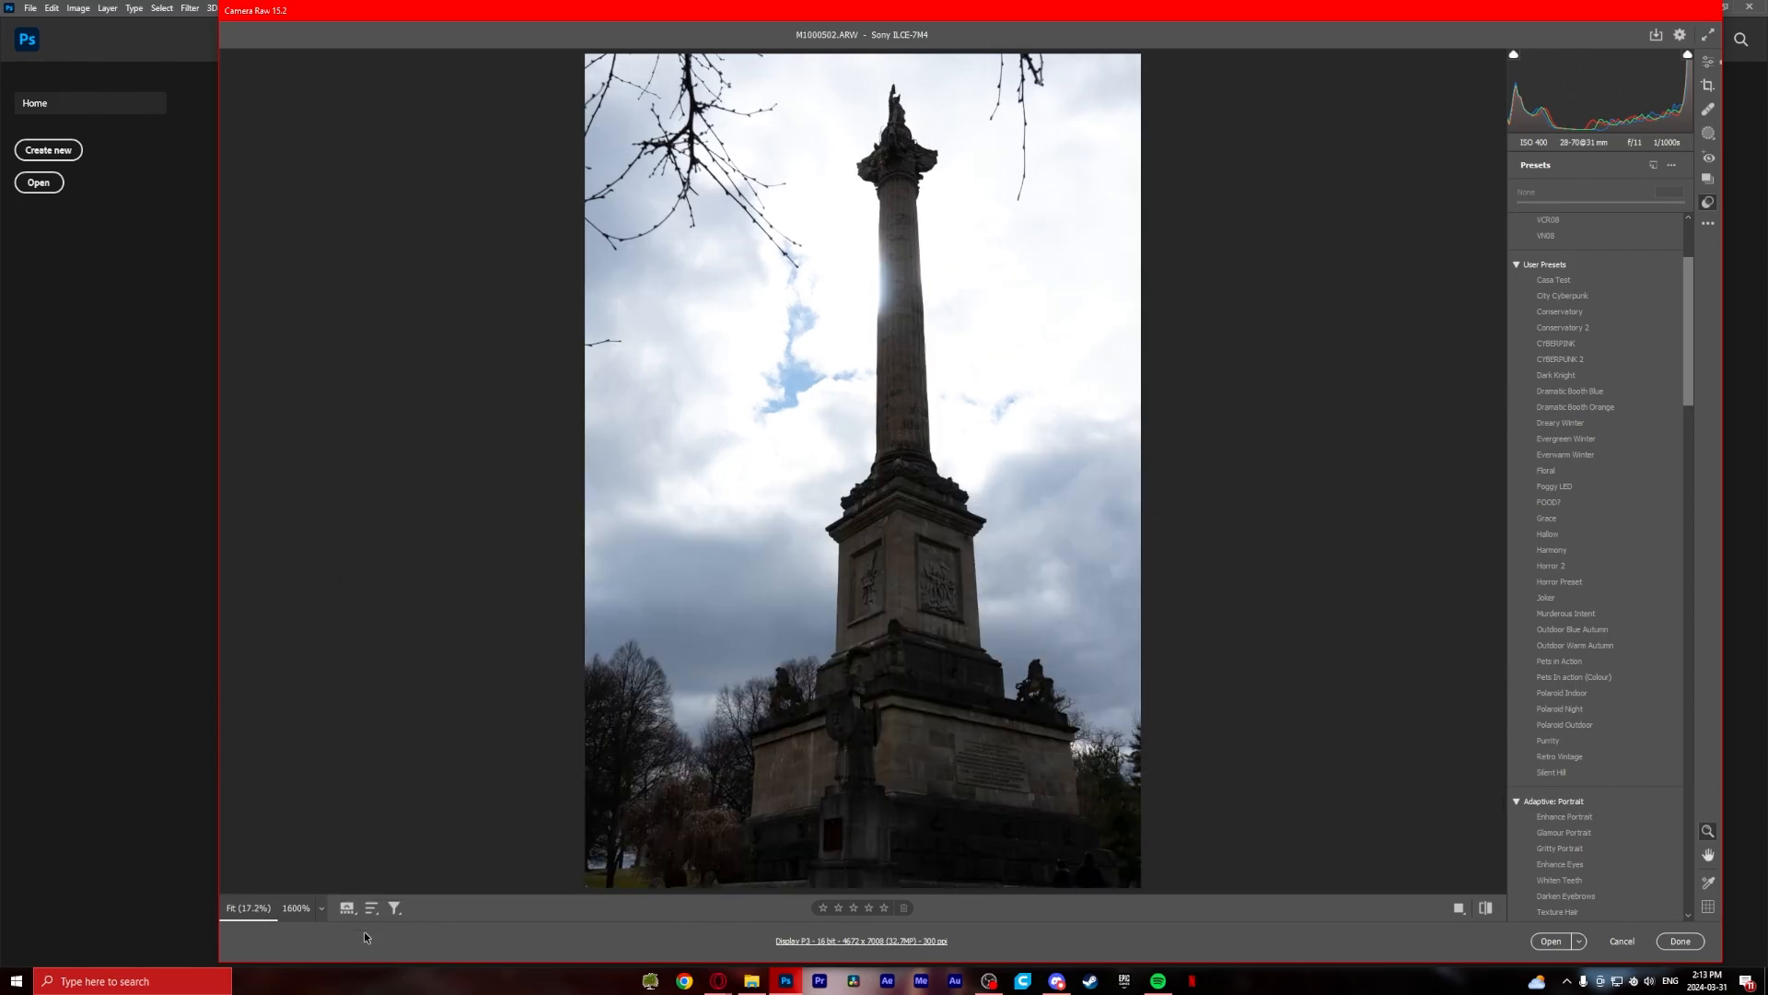
left_click(348, 910)
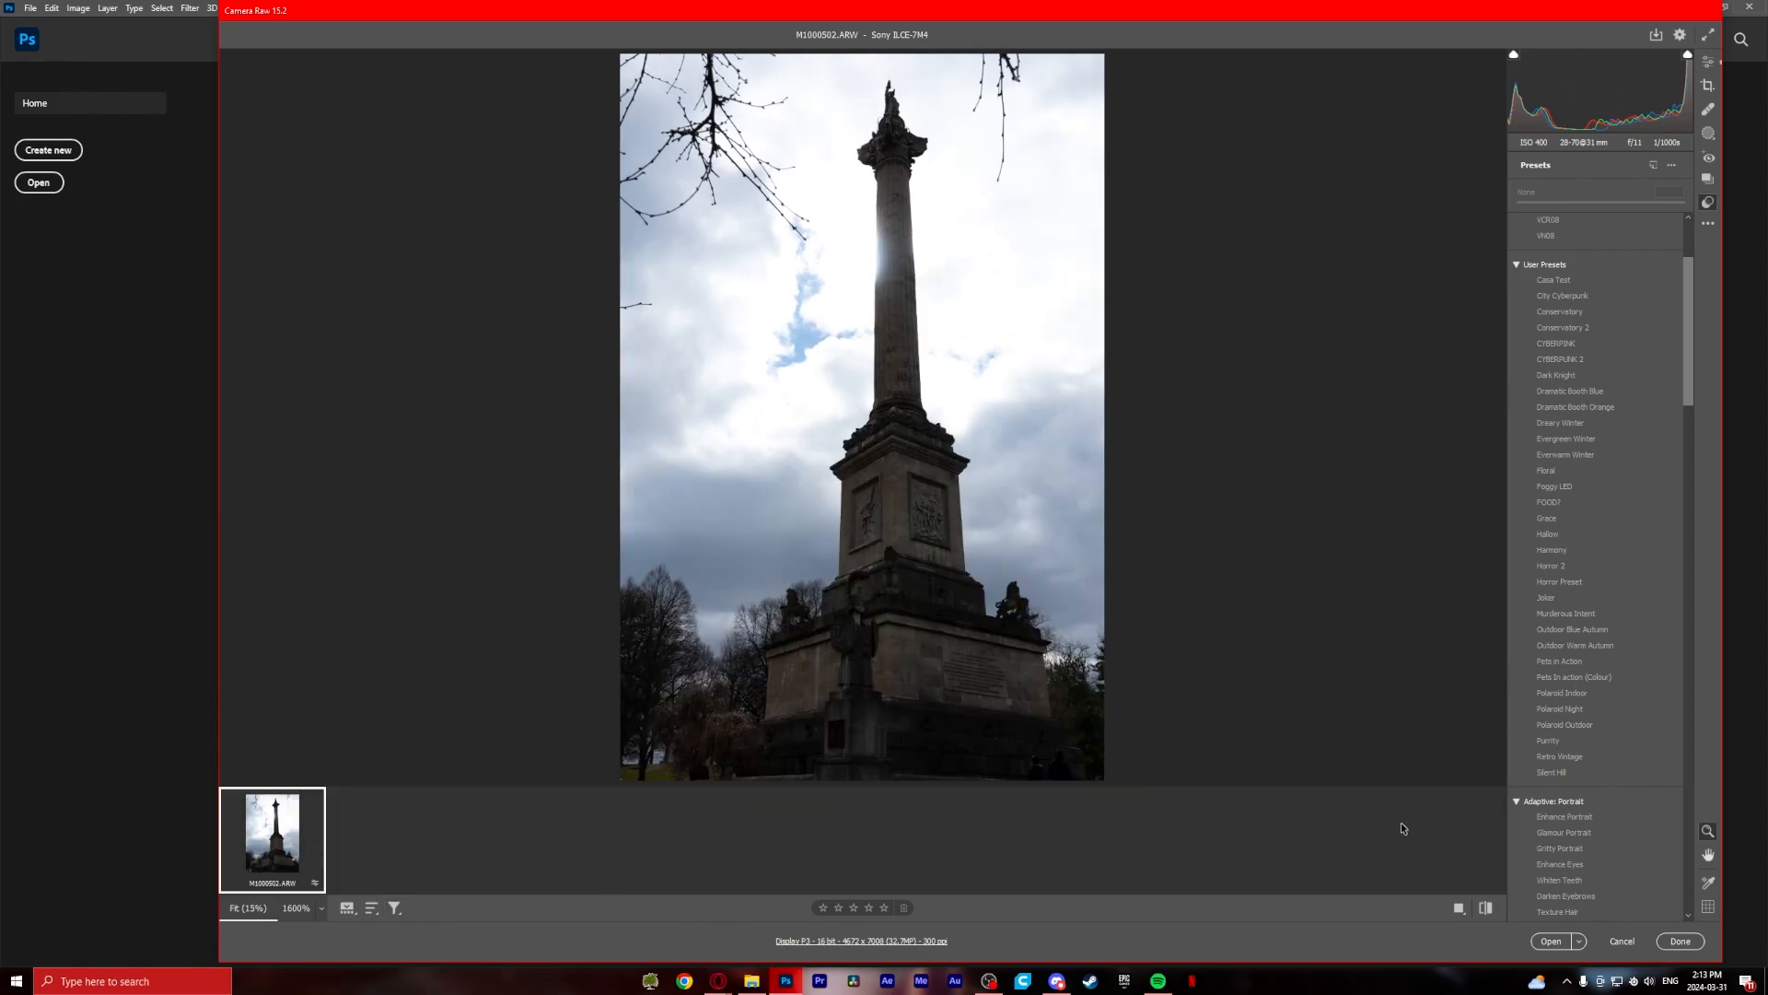
Step: Review the filmstrip's rating, label and save options, and switch the filmstrip orientation to Vertical
left_click(350, 912)
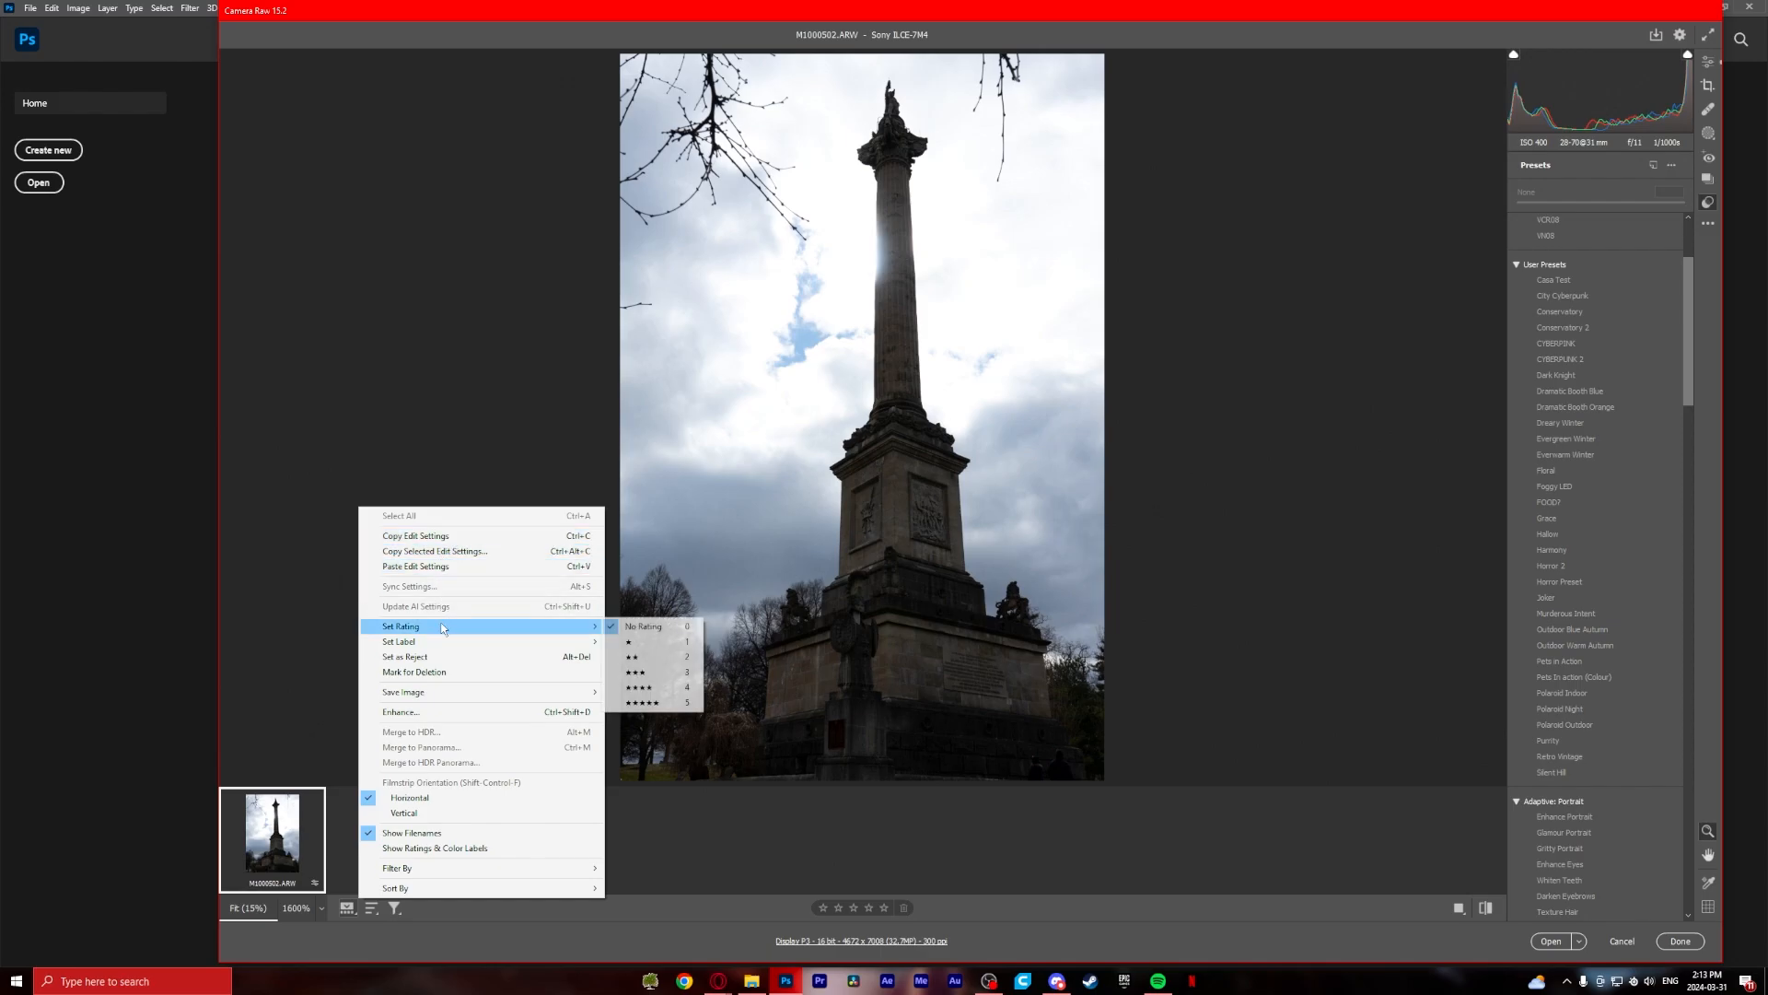
mouse_move(442, 641)
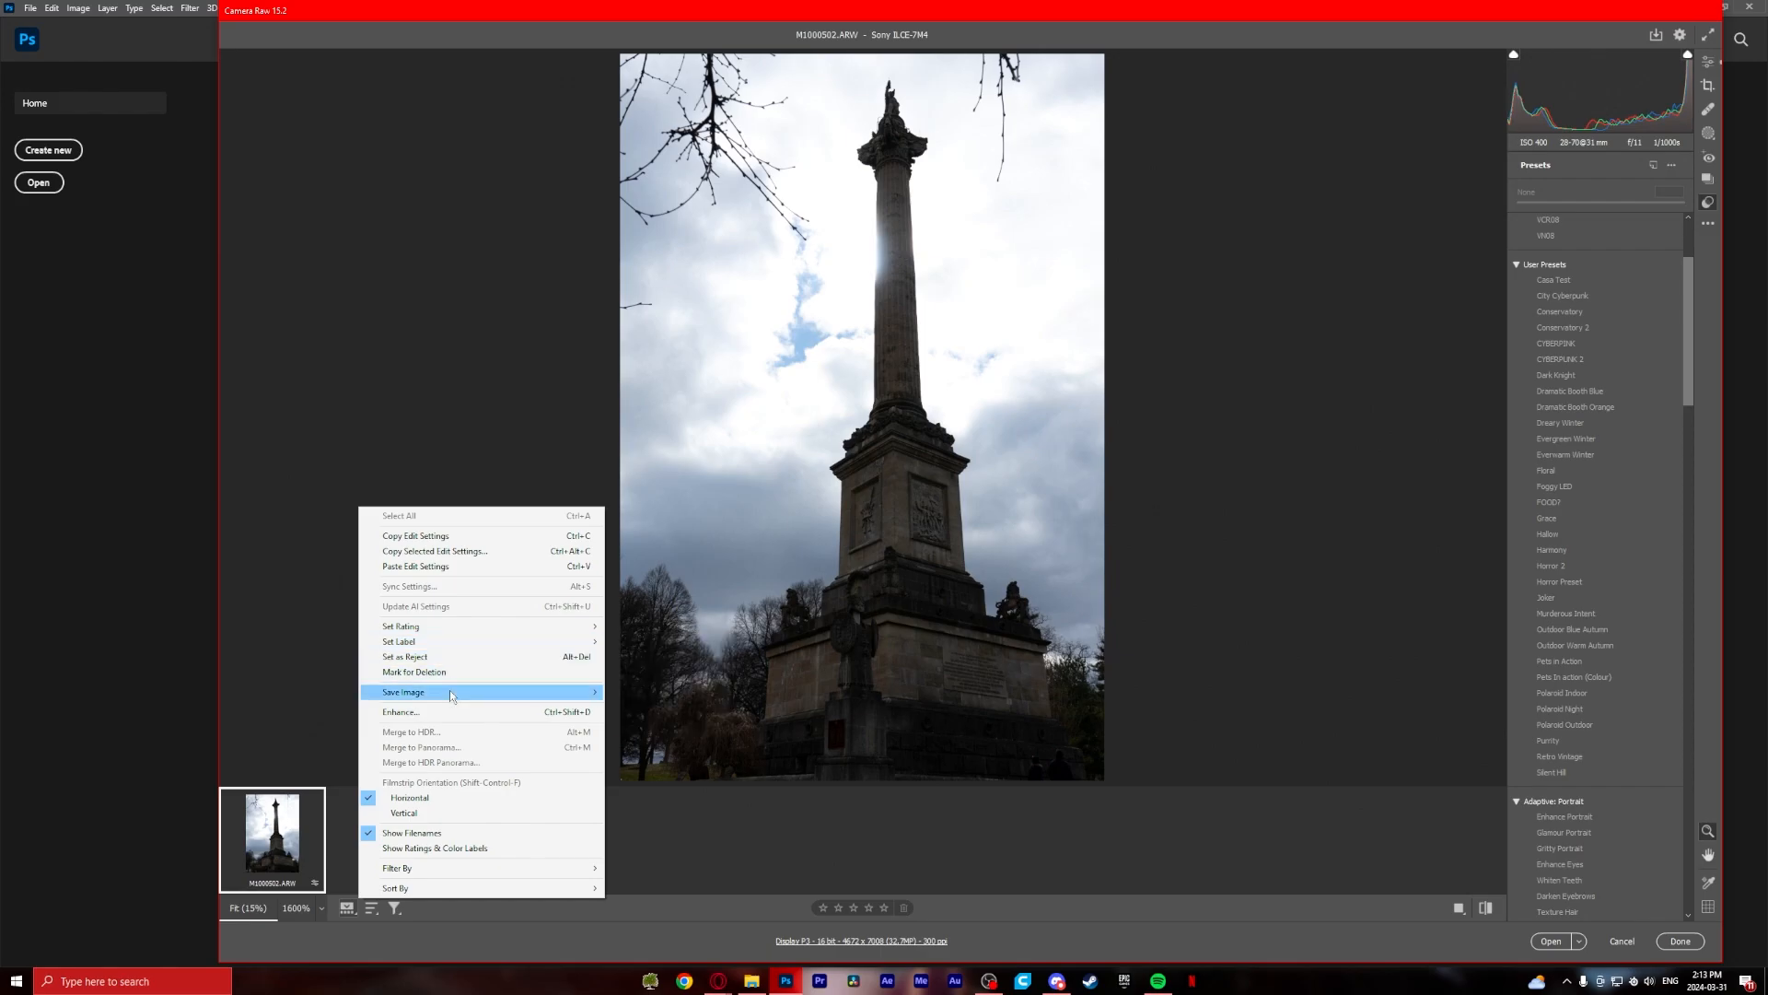
mouse_move(452, 693)
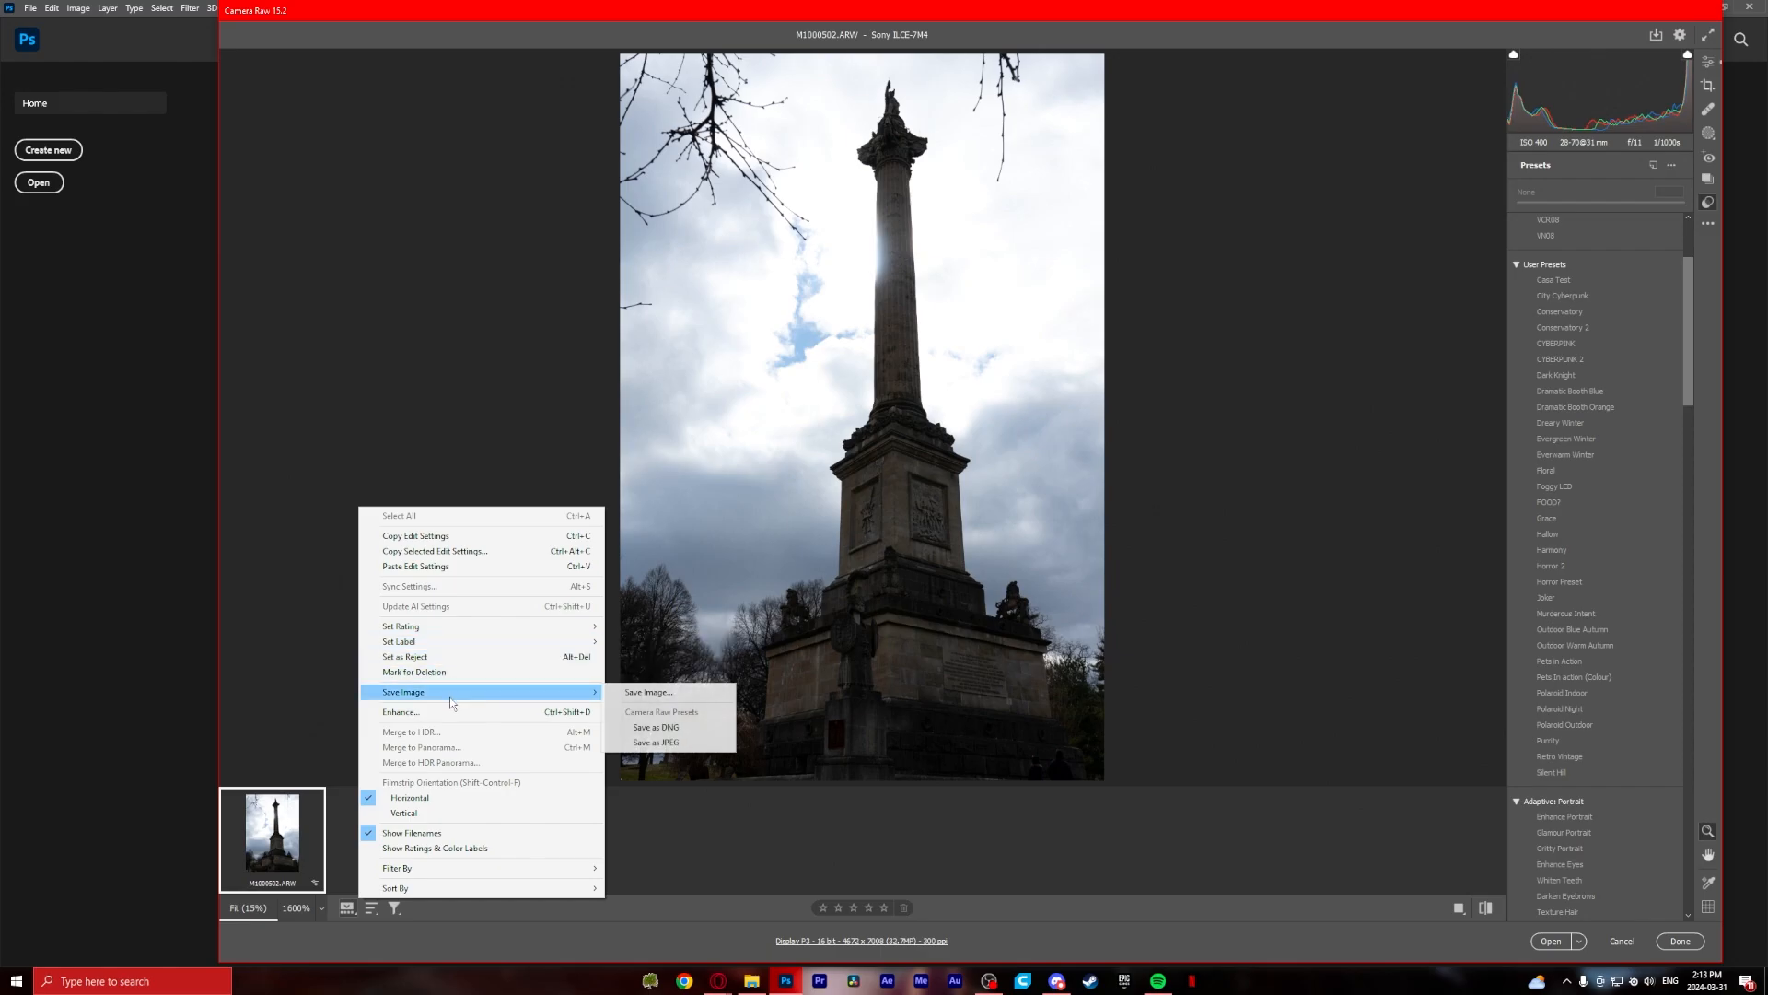
left_click(429, 814)
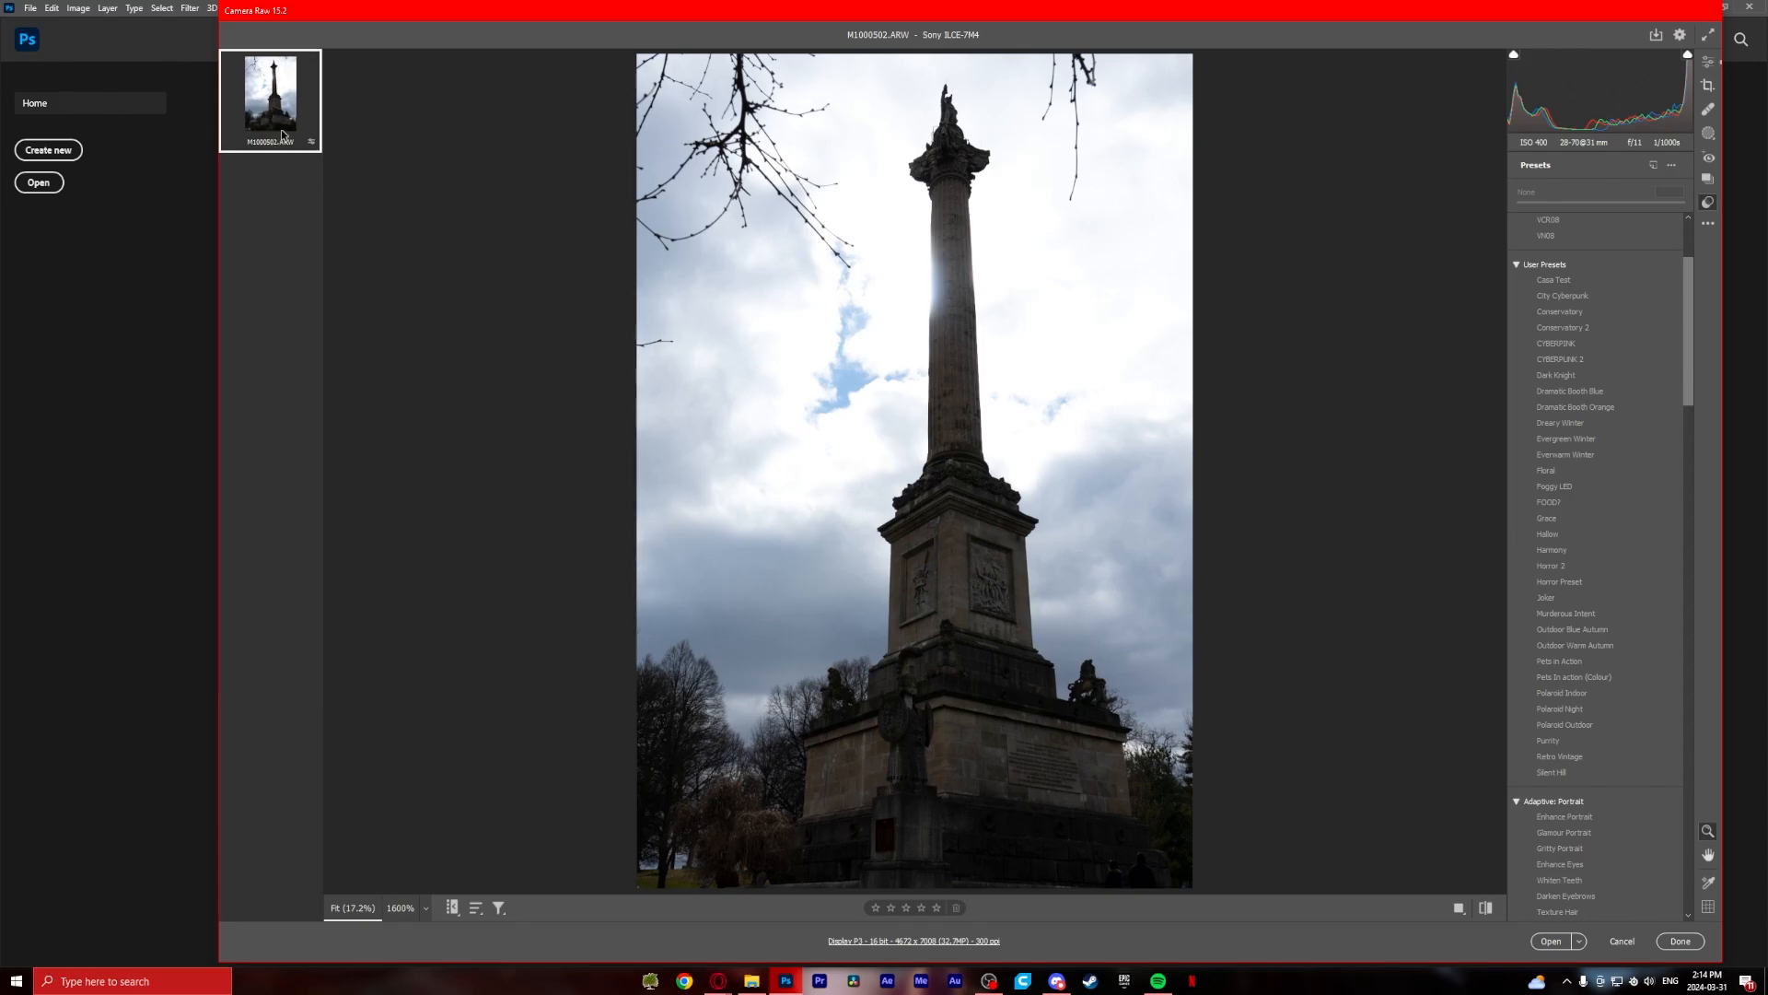
Step: Hide and show the vertical filmstrip, and set its orientation back to Horizontal
left_click(452, 908)
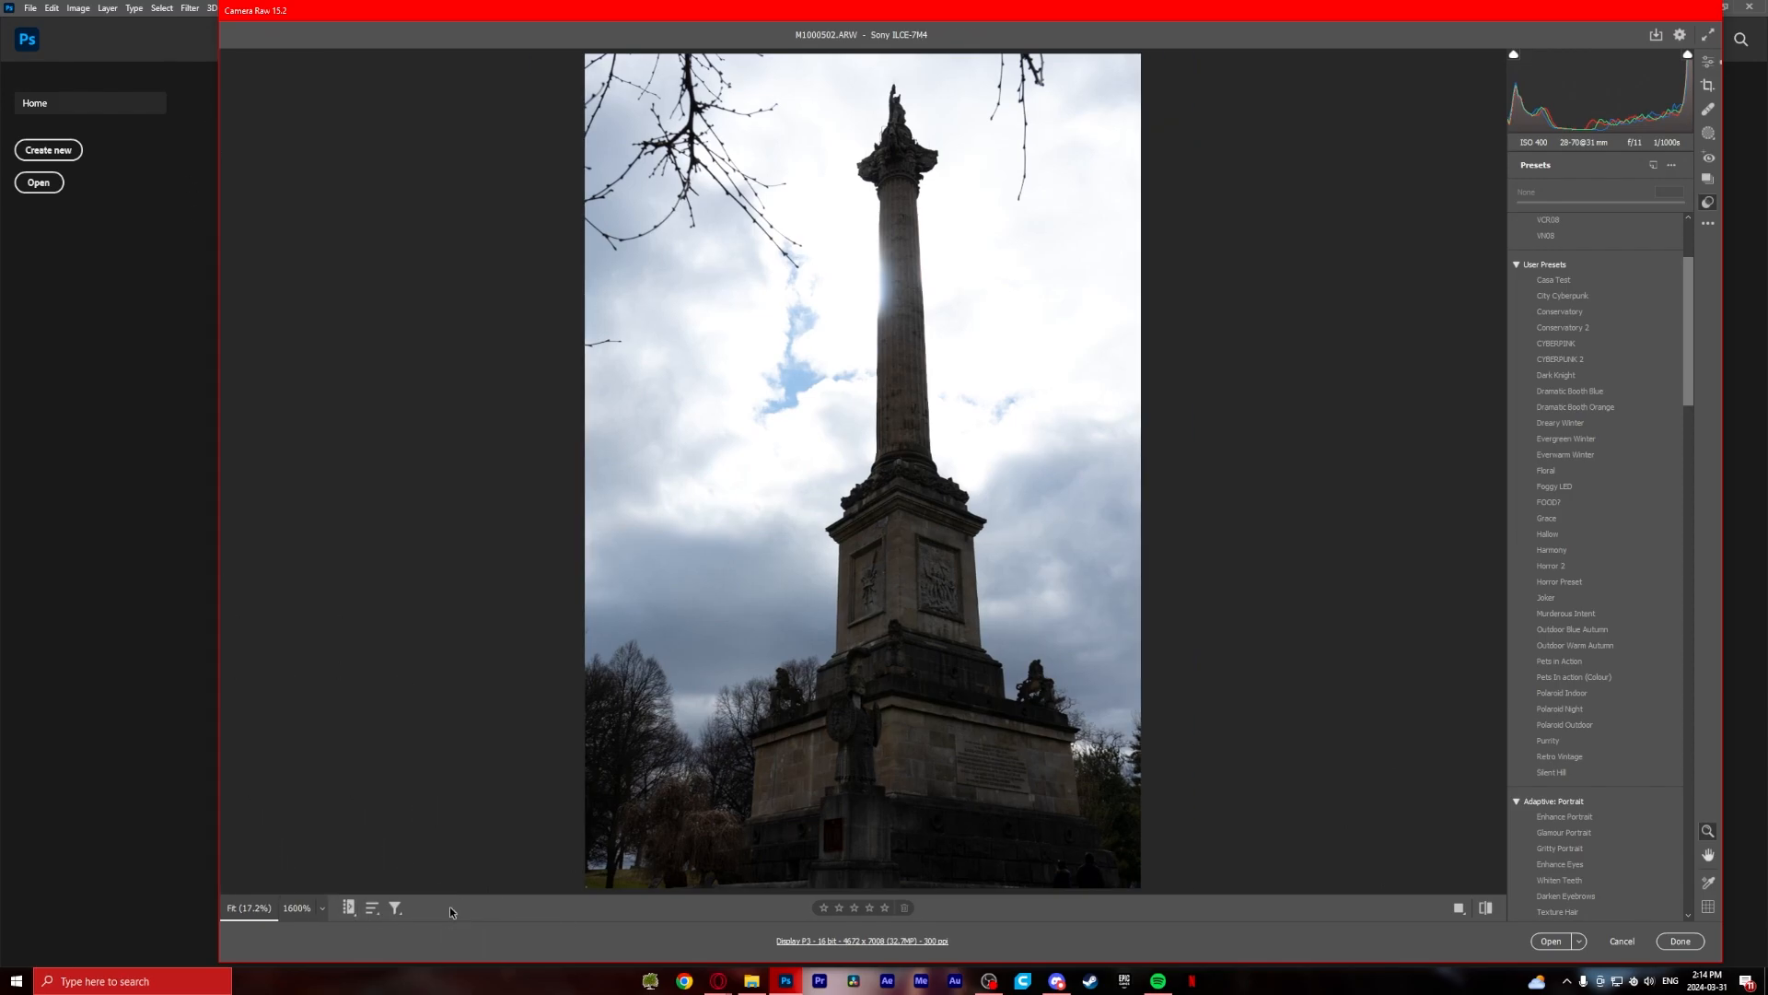
left_click(348, 908)
right_click(451, 908)
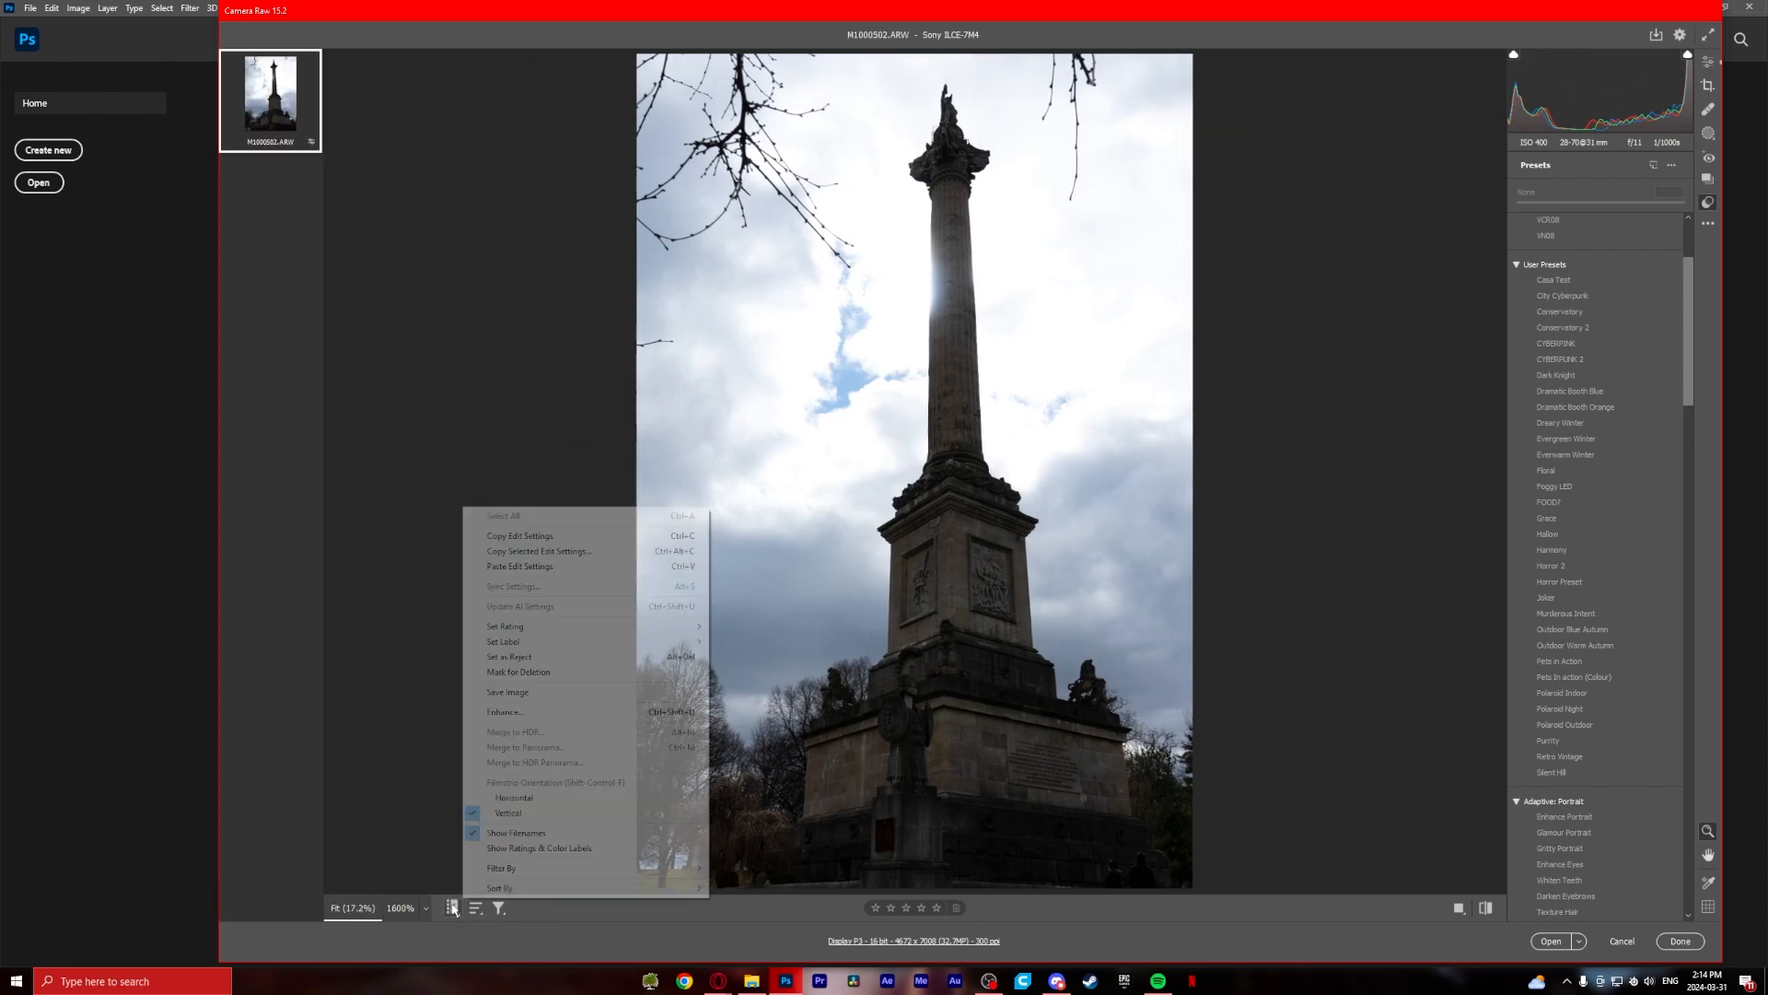
left_click(512, 798)
Step: Show ratings and color labels in the filmstrip, and review the filter options for star rating
right_click(347, 908)
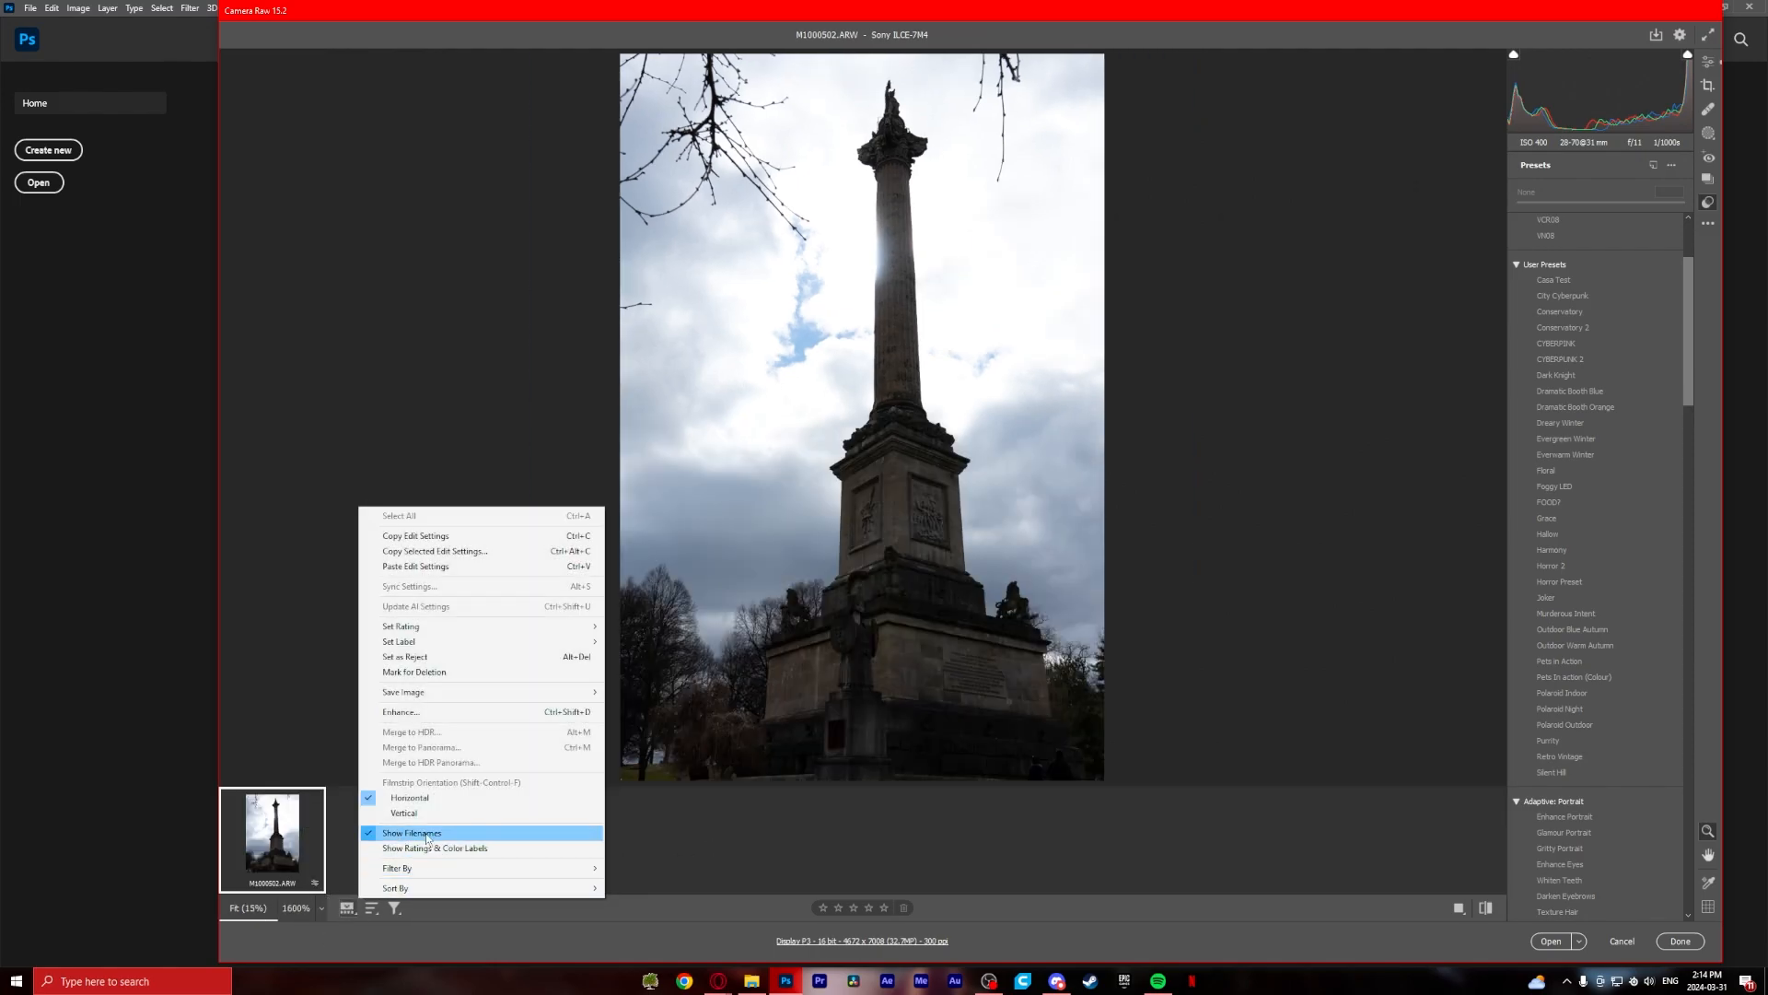
left_click(389, 848)
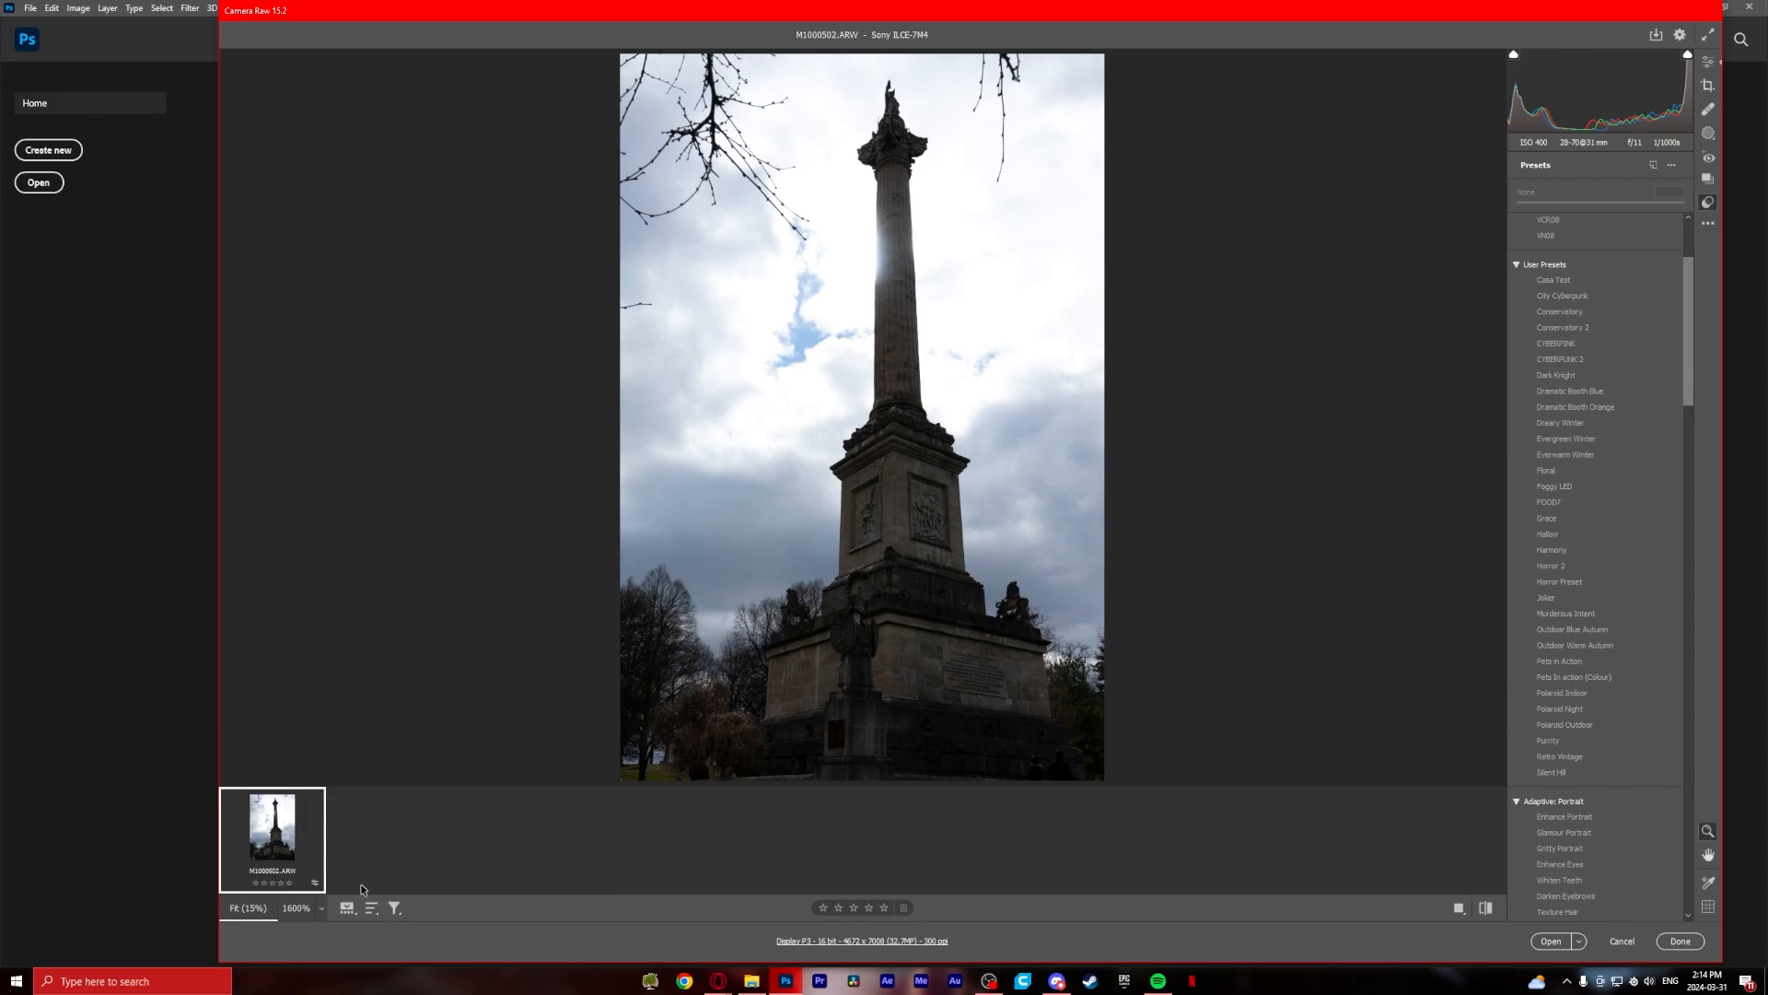
left_click(342, 913)
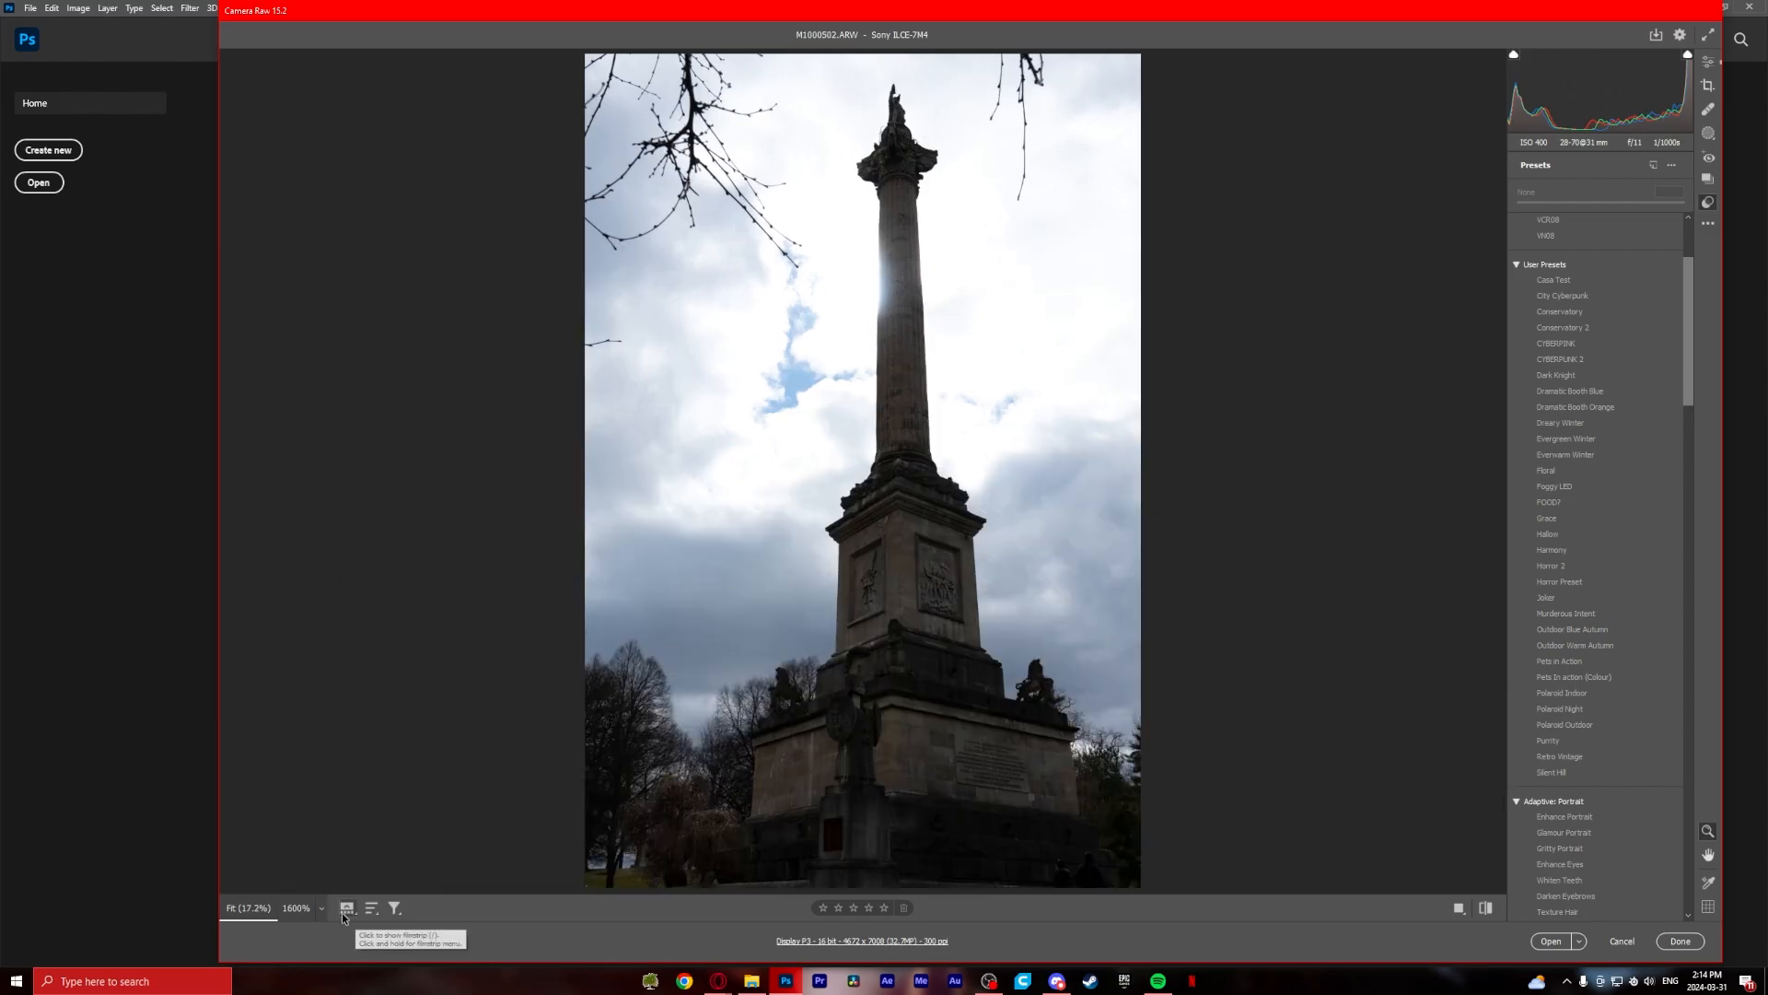
left_click(342, 912)
right_click(341, 913)
mouse_move(562, 866)
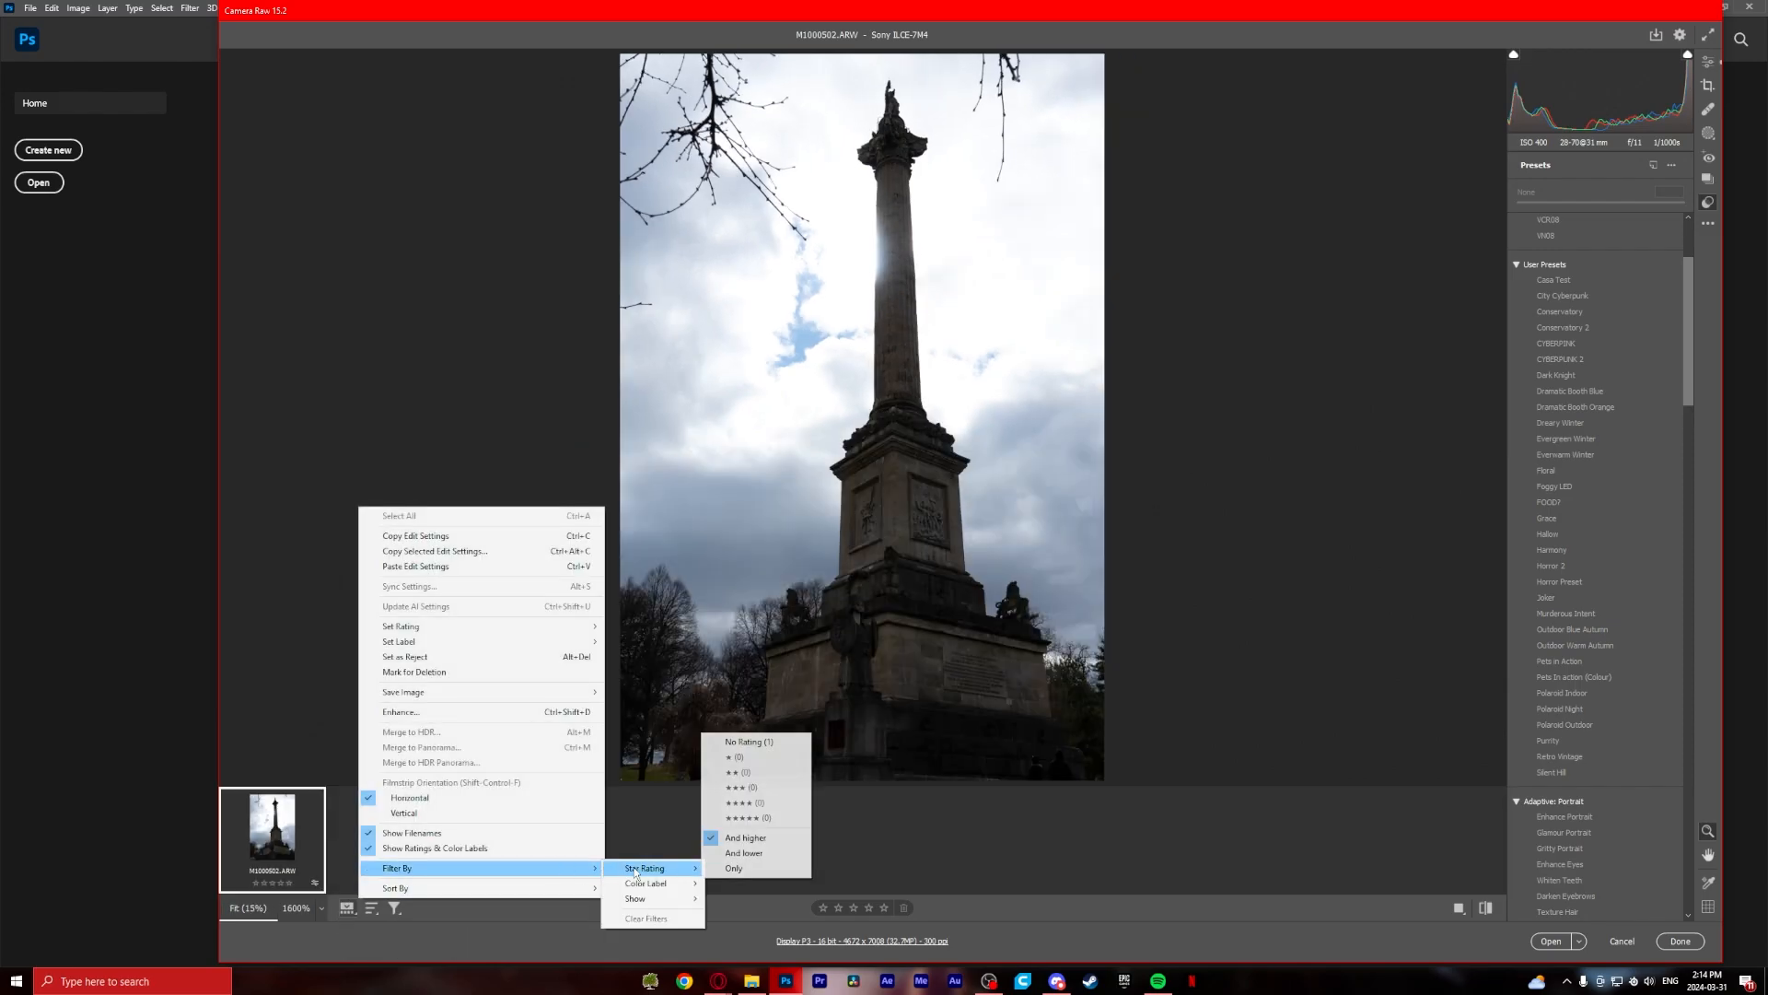
left_click(455, 907)
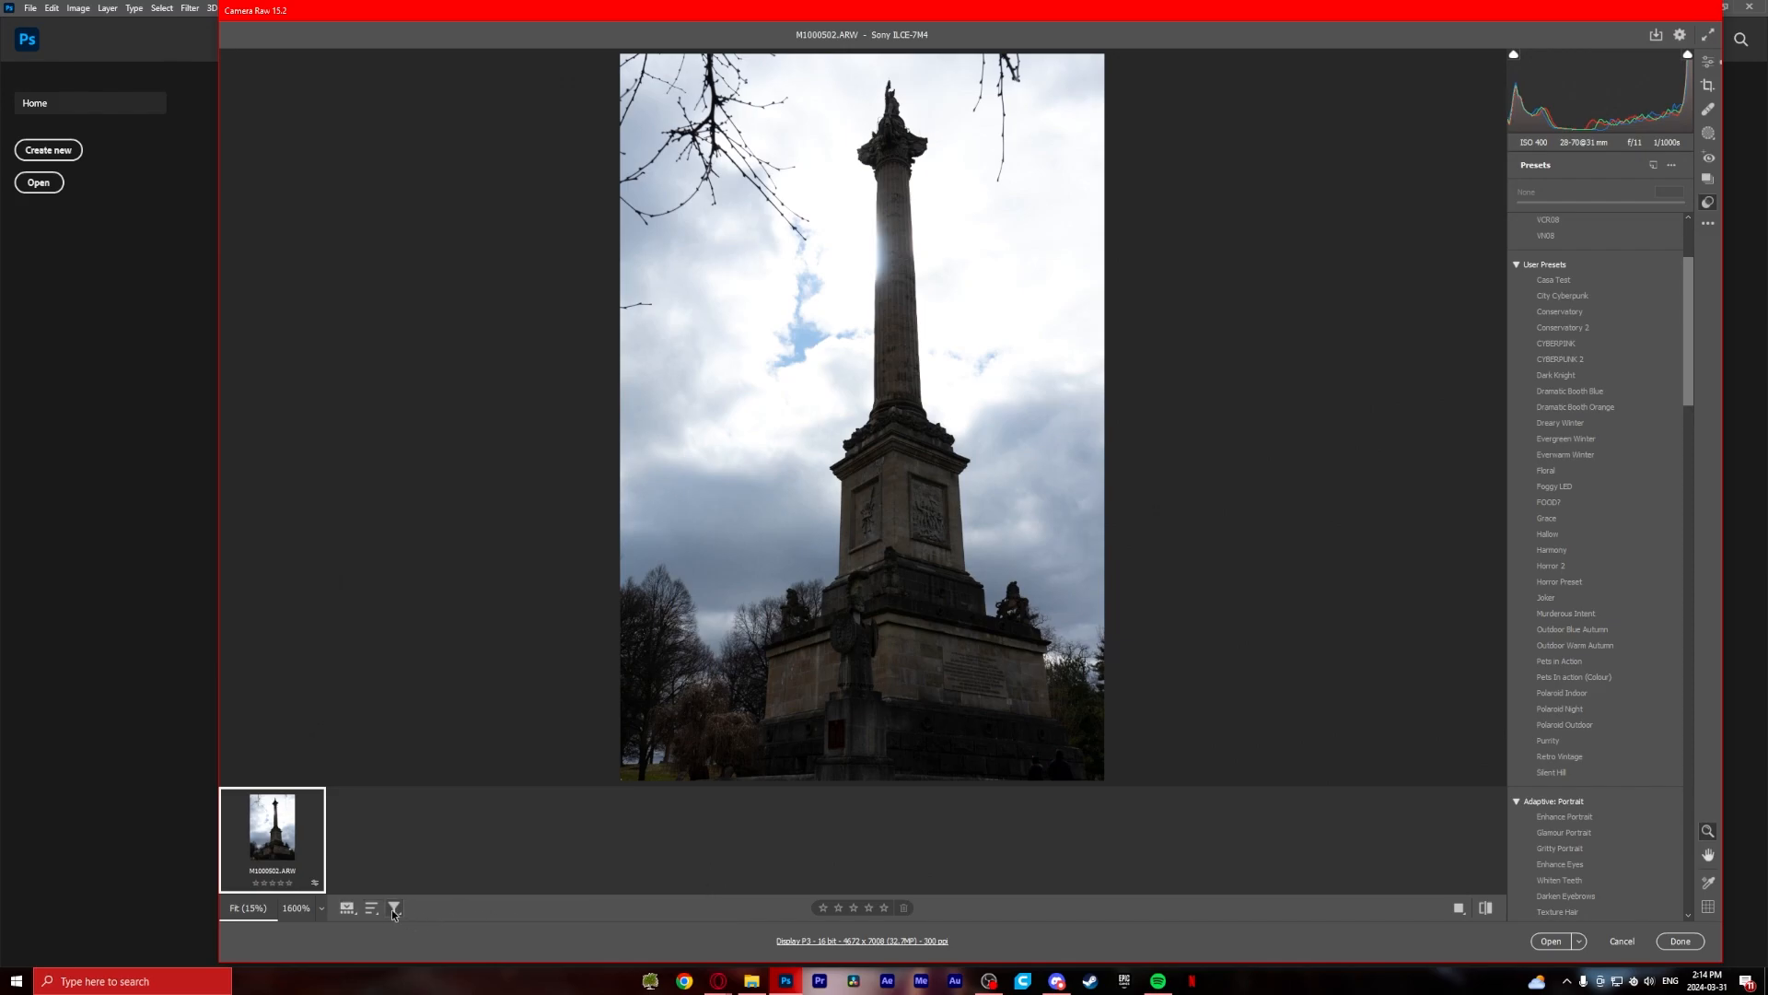
Step: Review the filmstrip's sort criteria and its star rating filter choices
left_click(372, 908)
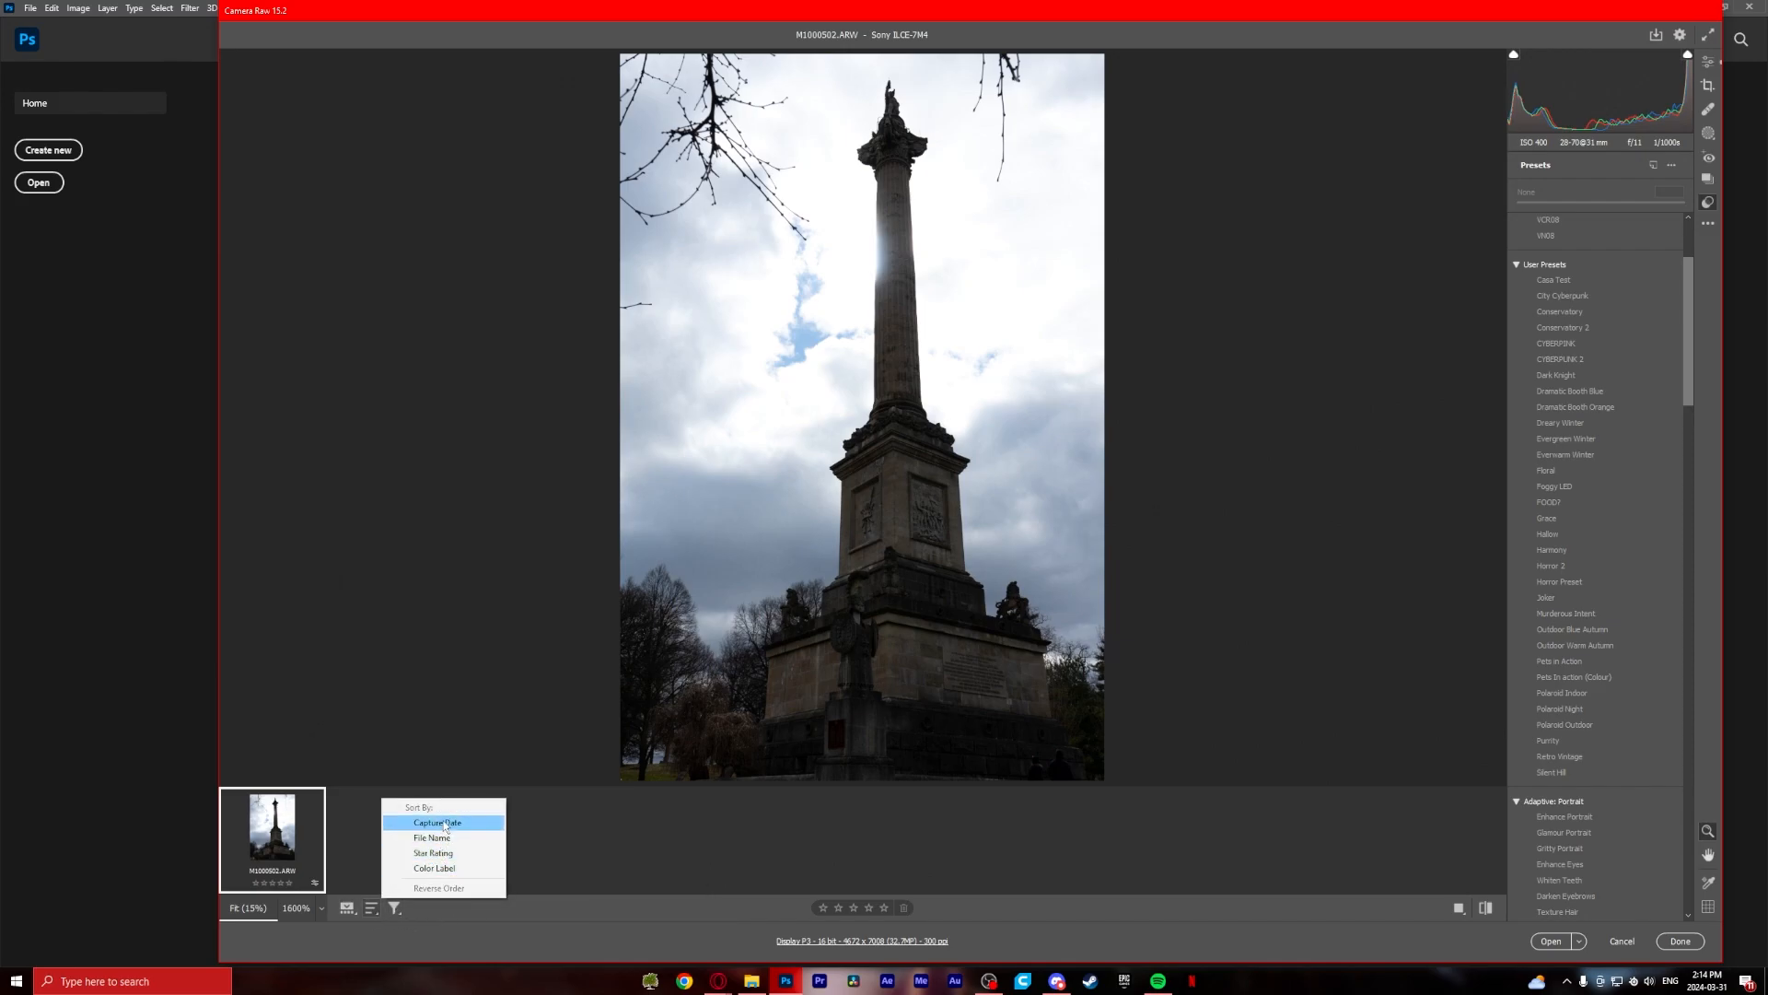
left_click(373, 910)
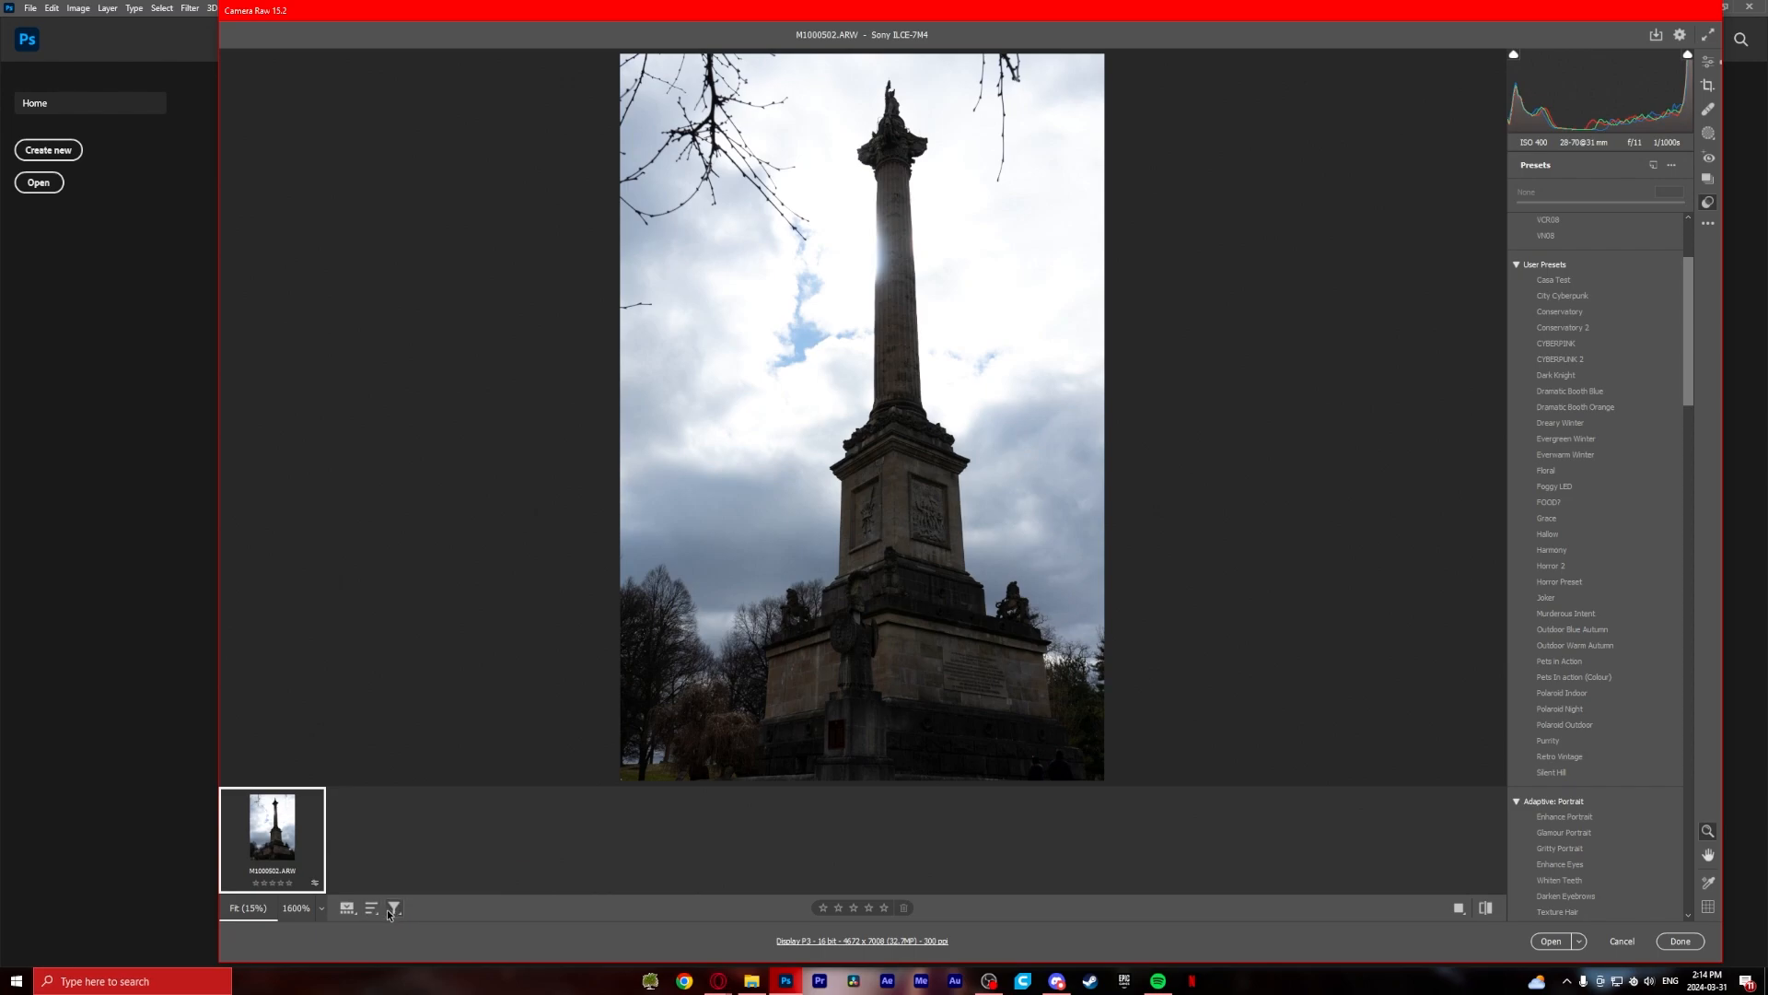
left_click(373, 909)
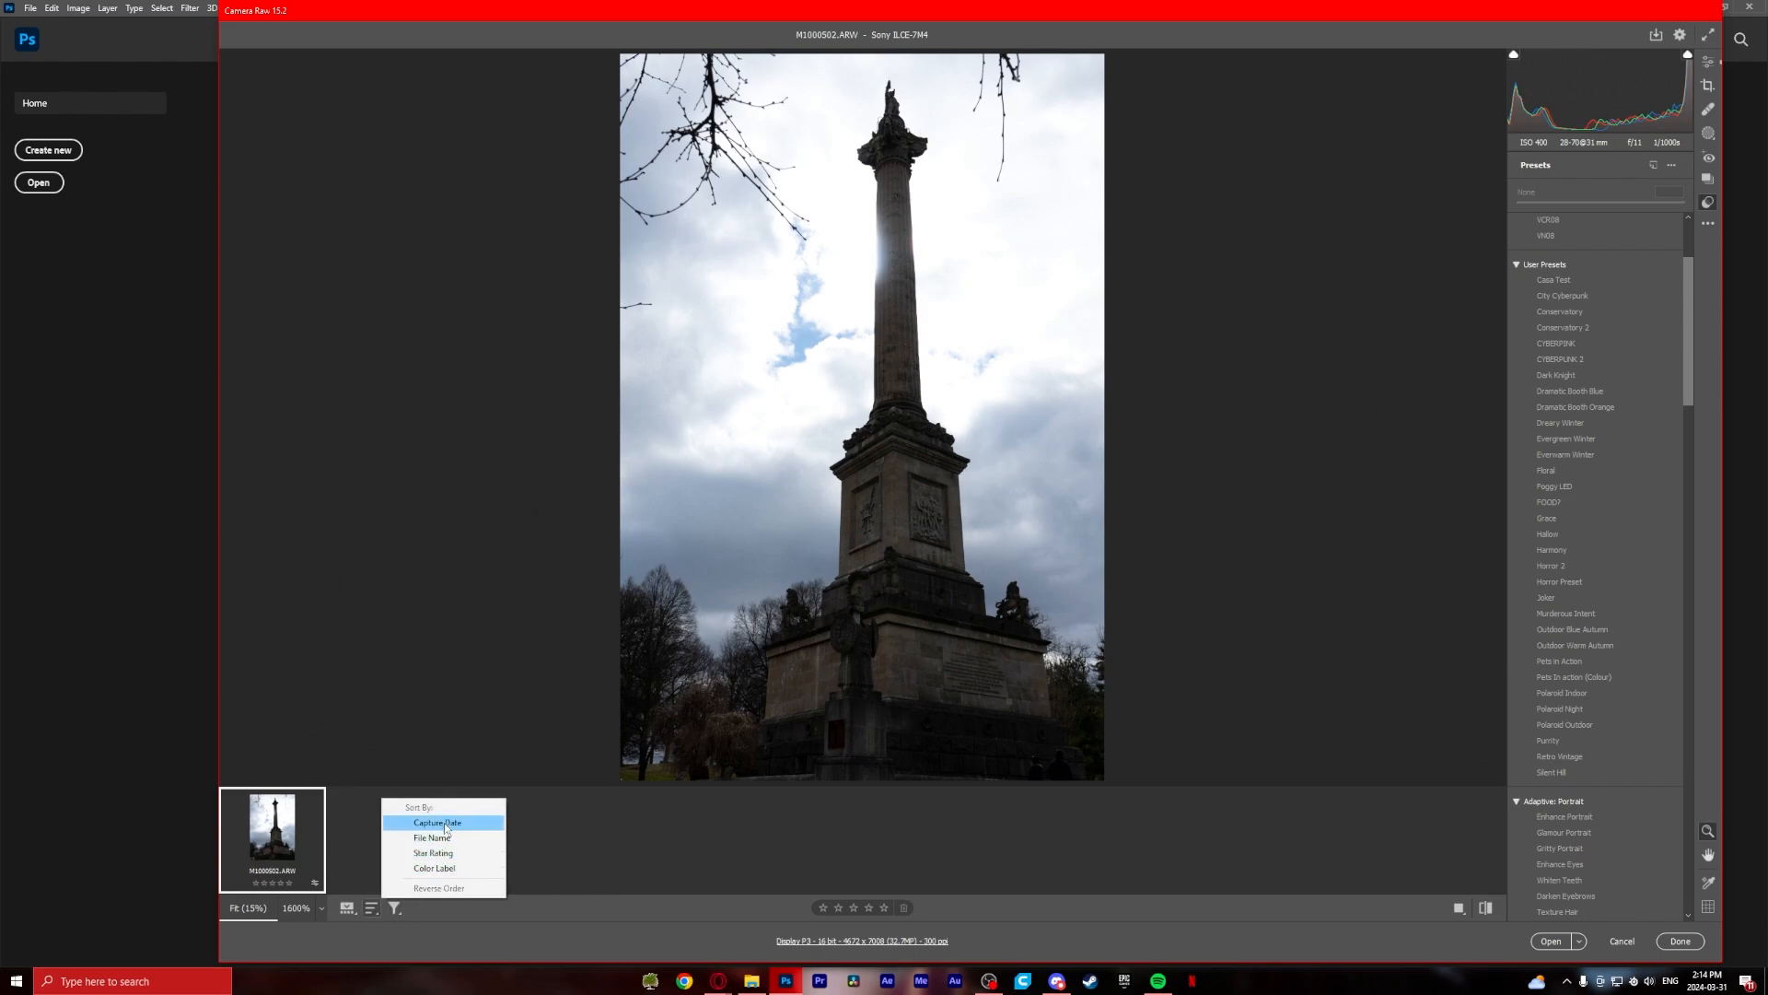
left_click(392, 909)
mouse_move(490, 840)
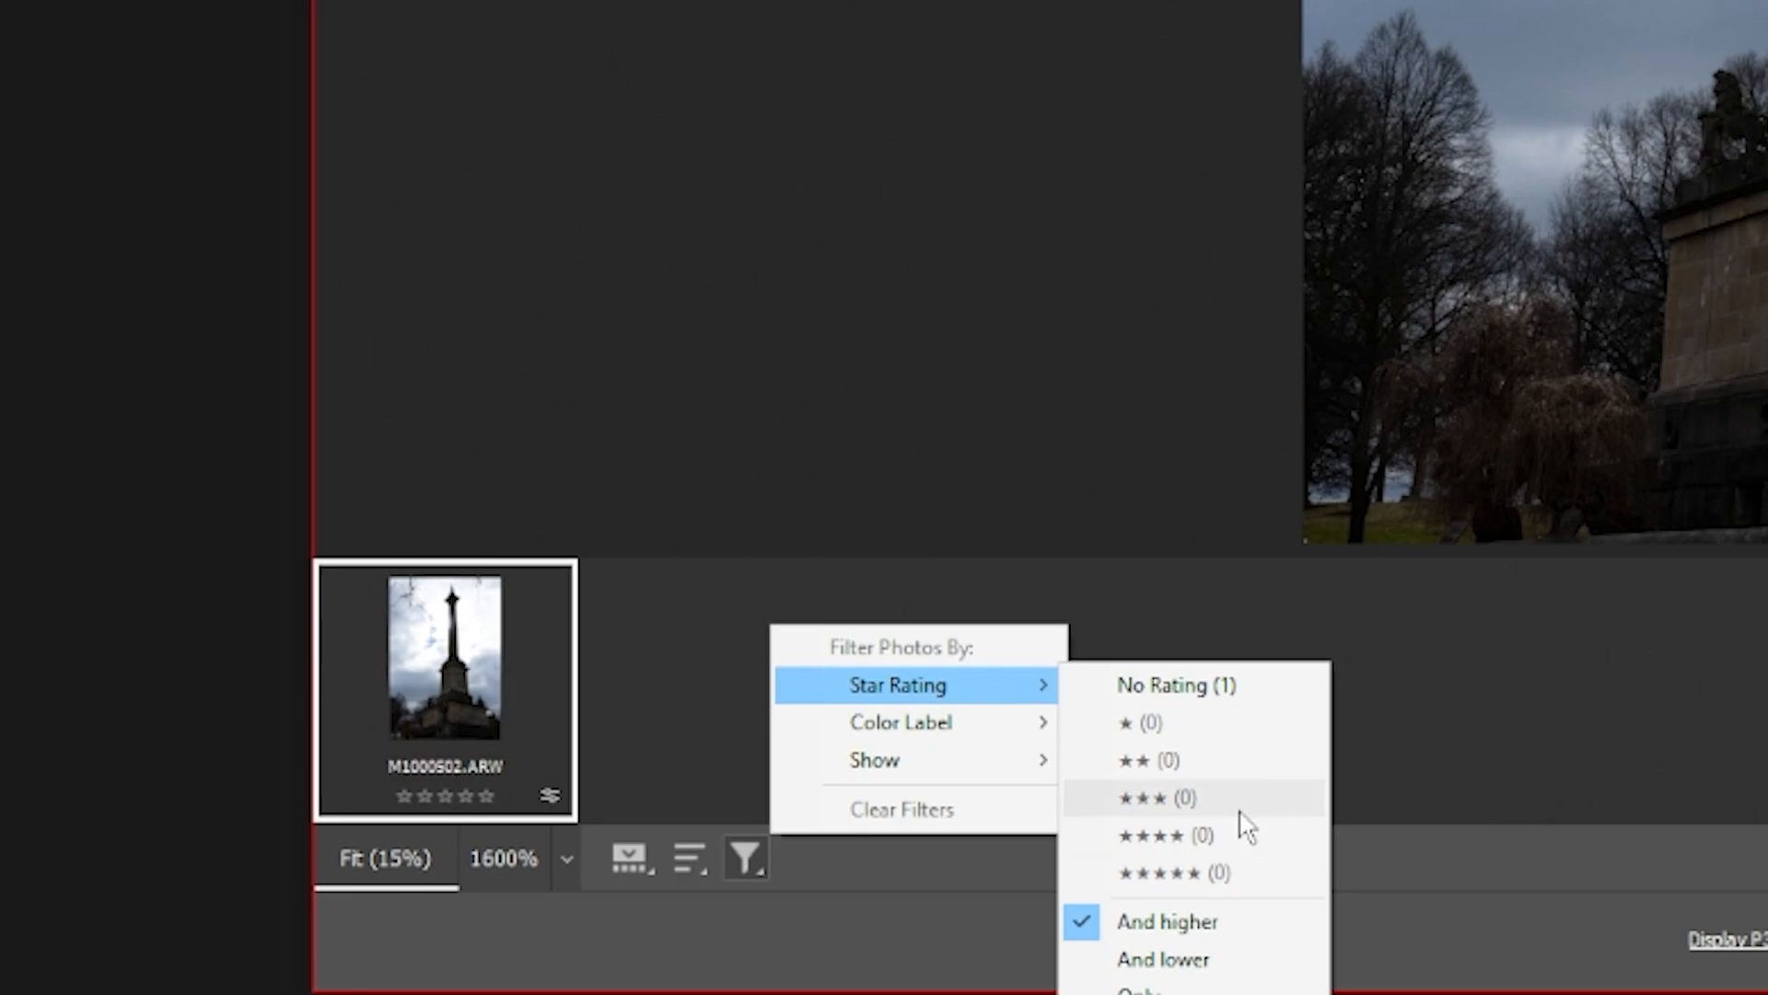
Step: Sort the filmstrip by star rating and look at the photo filter options again
left_click(693, 856)
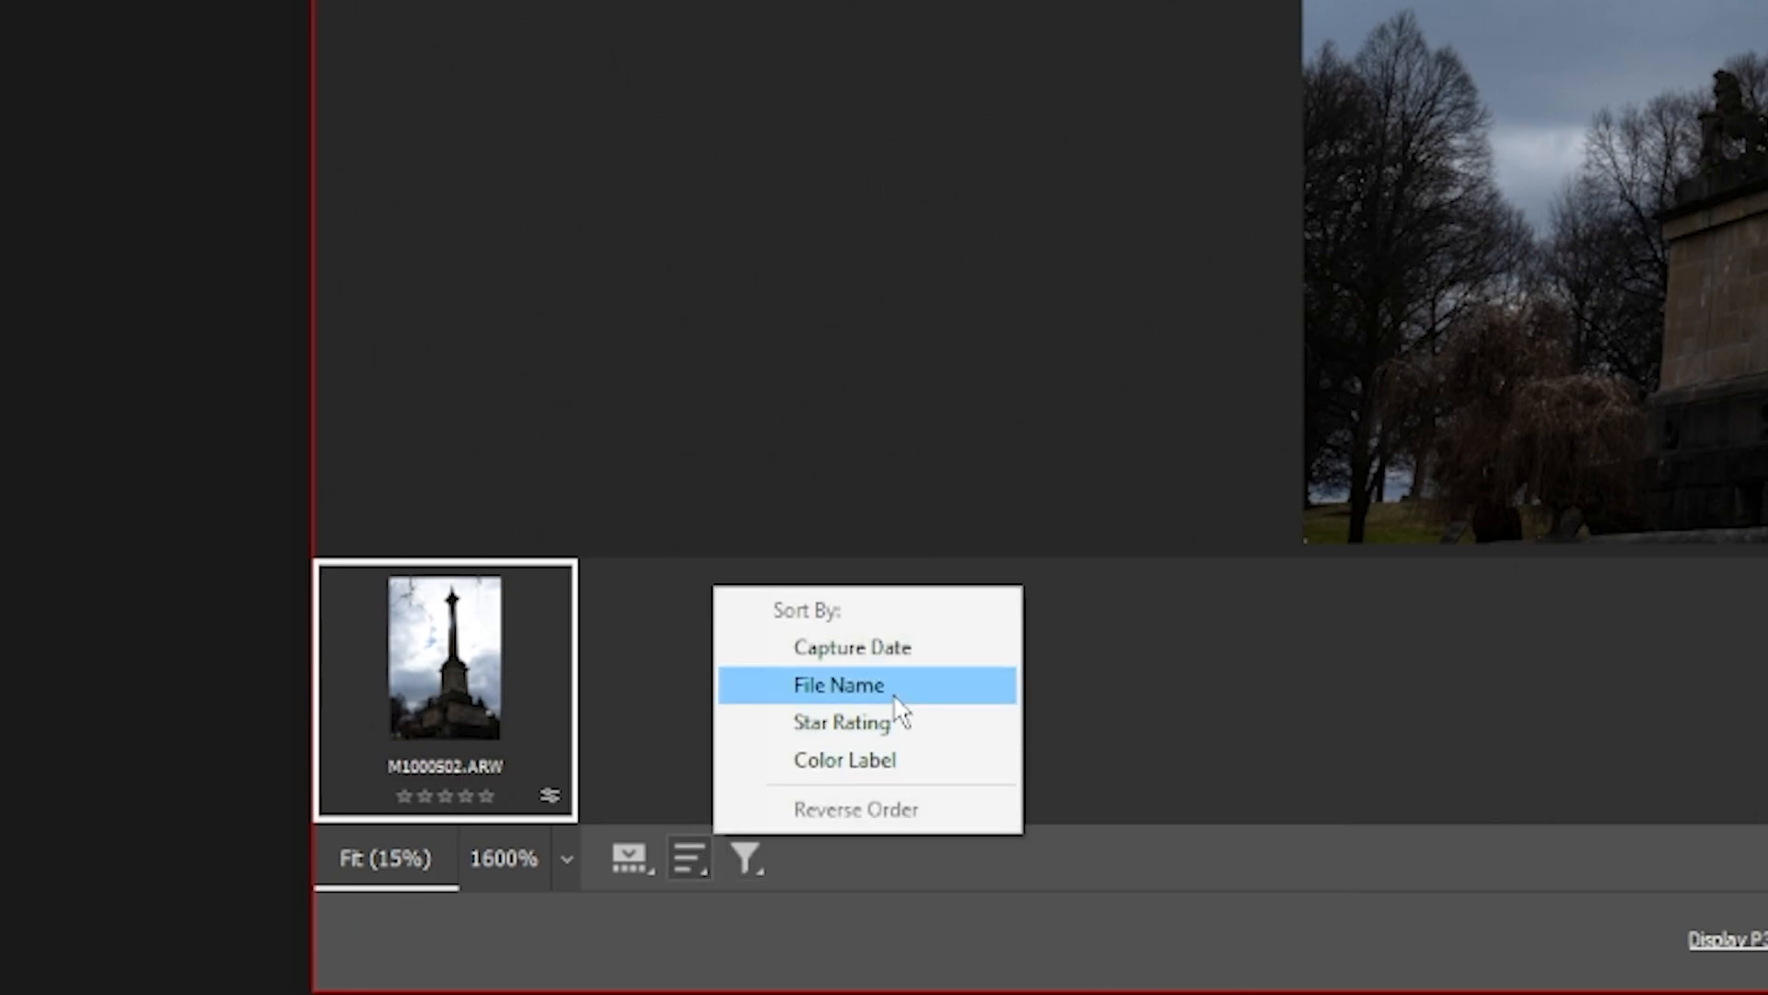
left_click(899, 721)
left_click(748, 860)
mouse_move(912, 685)
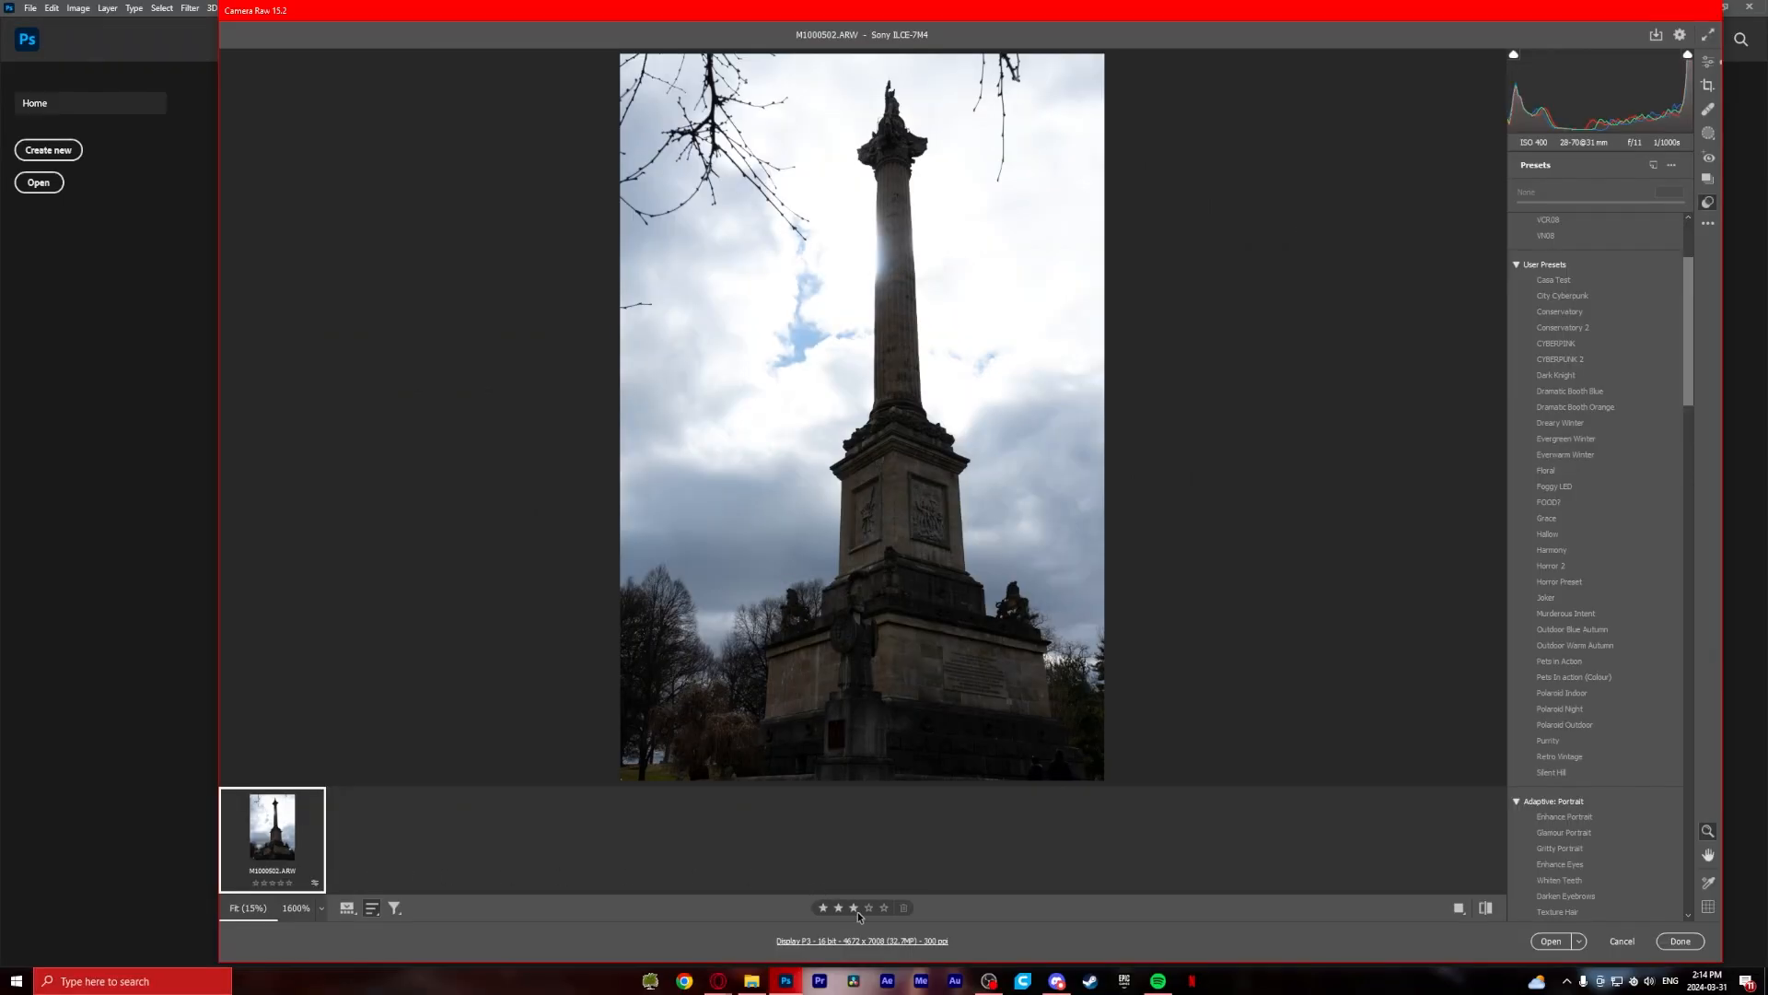
Step: Rate the photo three stars, and try the three-star And higher filter in the filmstrip before clearing the filters
left_click(404, 909)
mouse_move(460, 838)
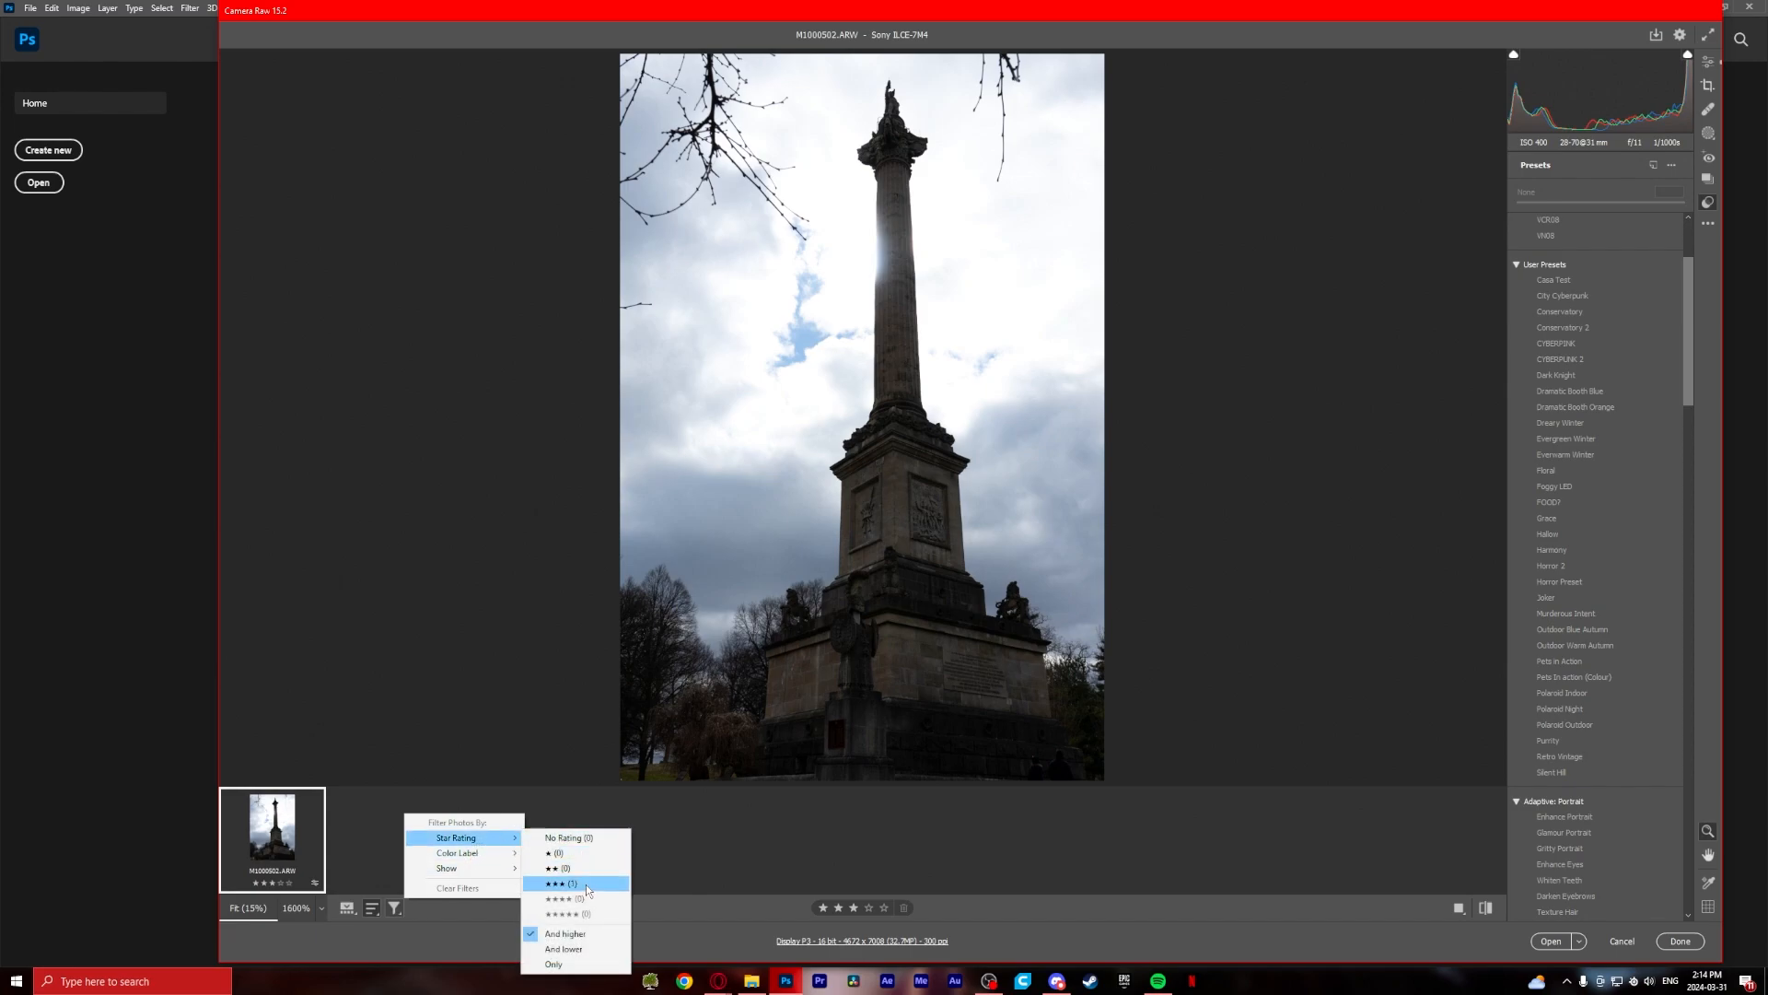
left_click(580, 885)
left_click(395, 908)
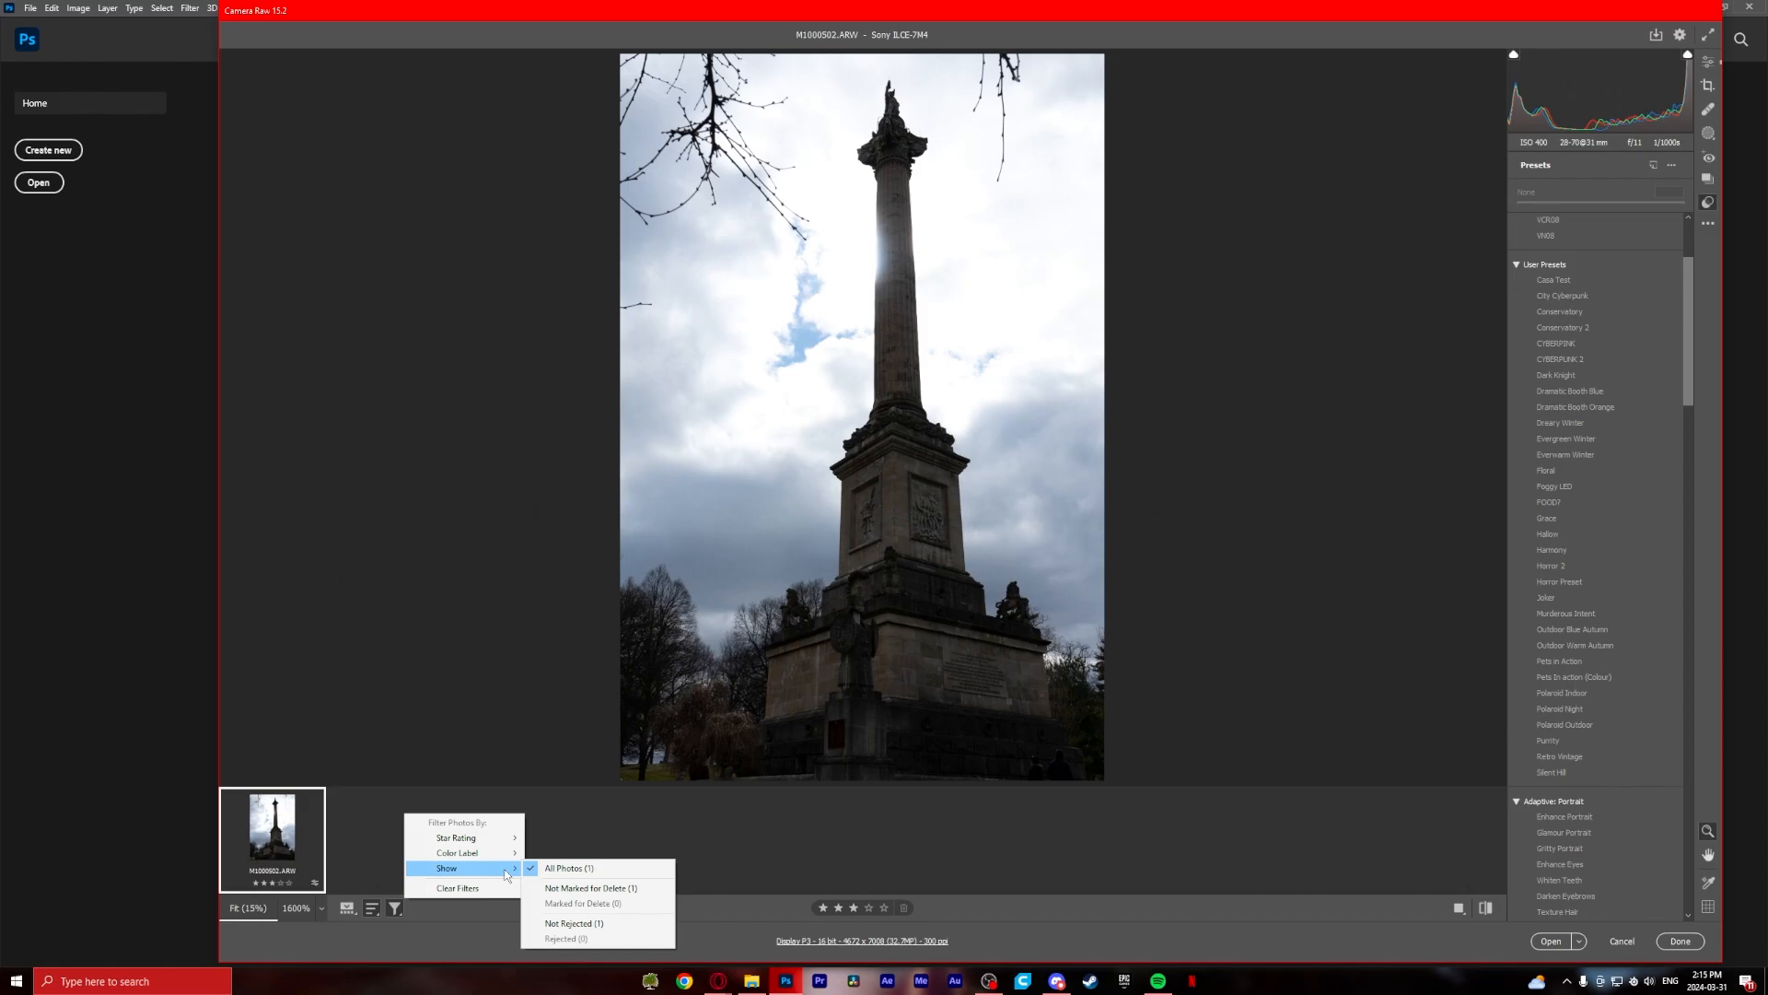
left_click(505, 889)
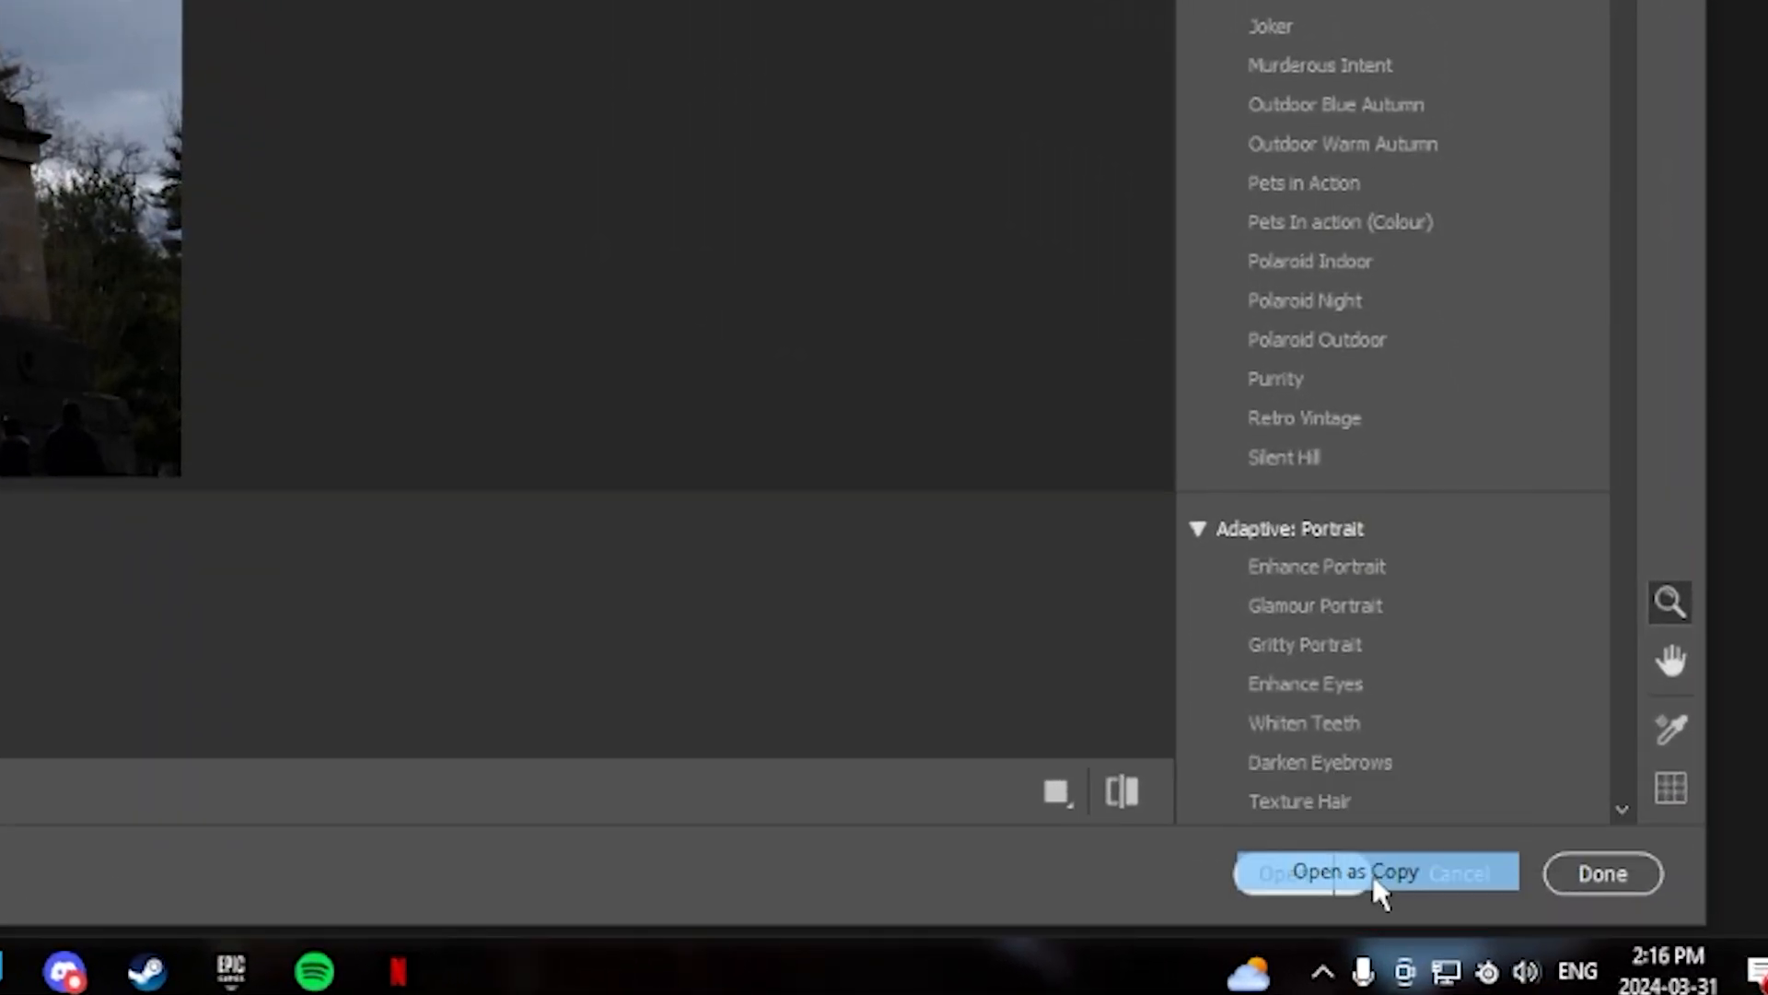
Step: Open the monument photo as a copy
left_click(1372, 871)
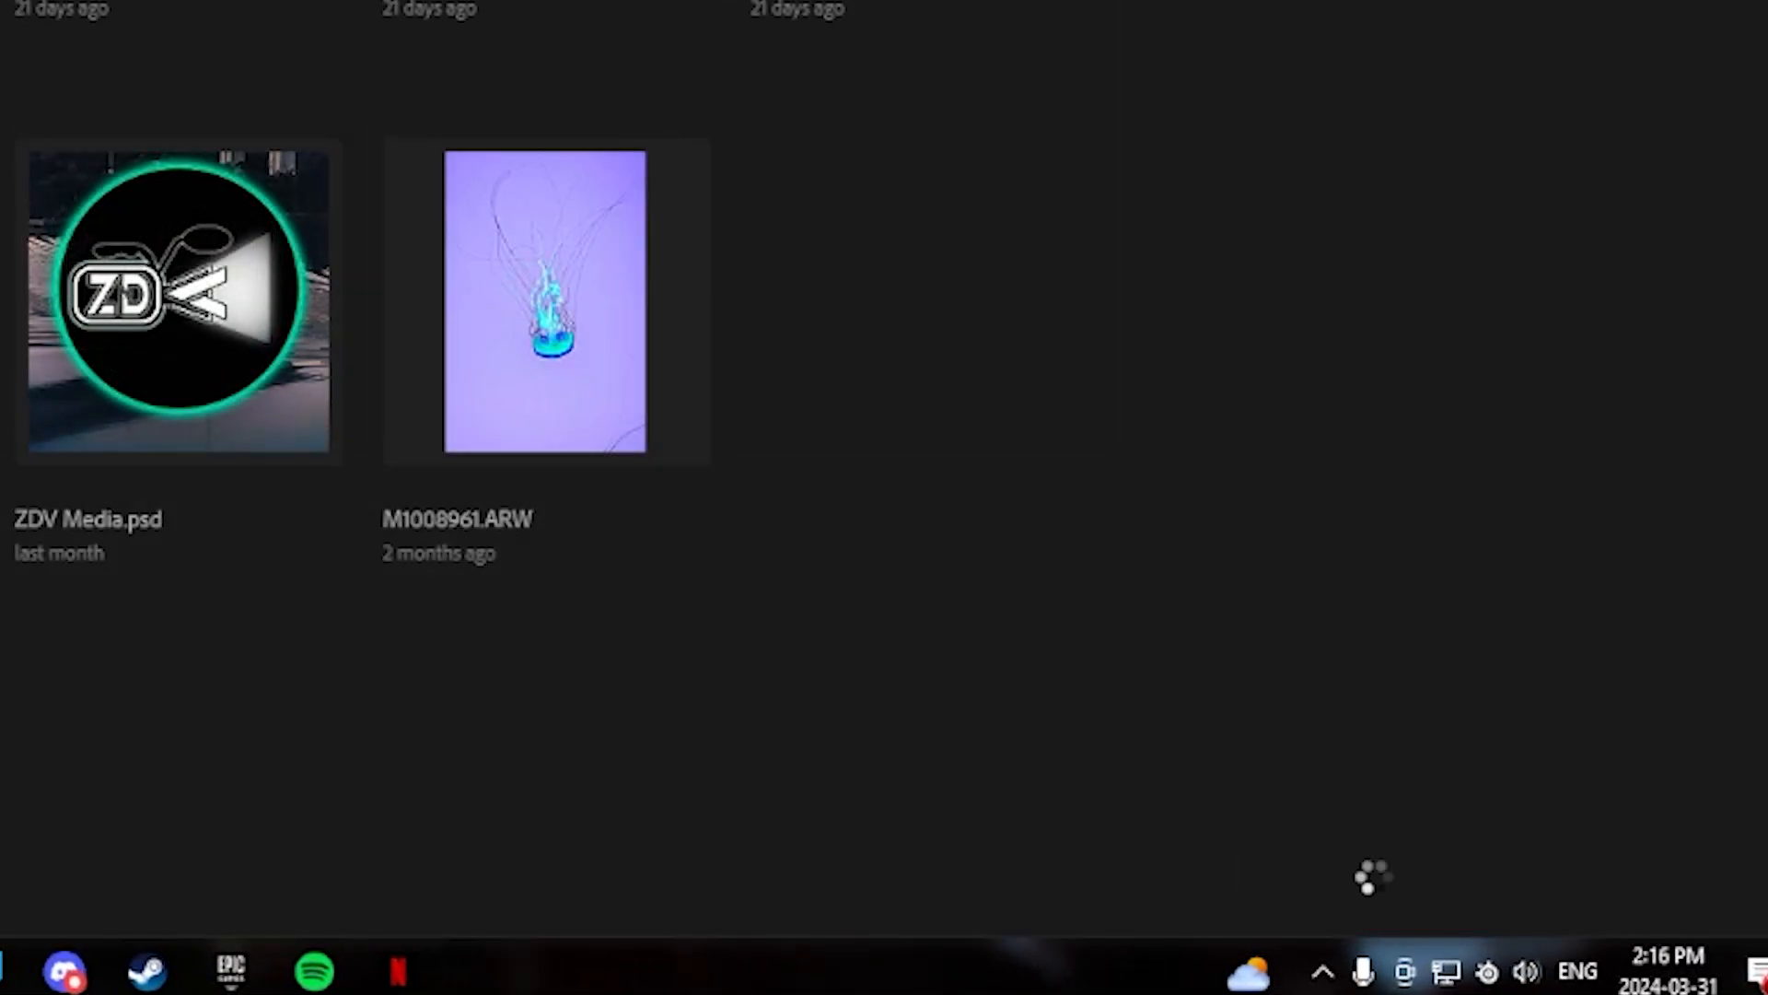